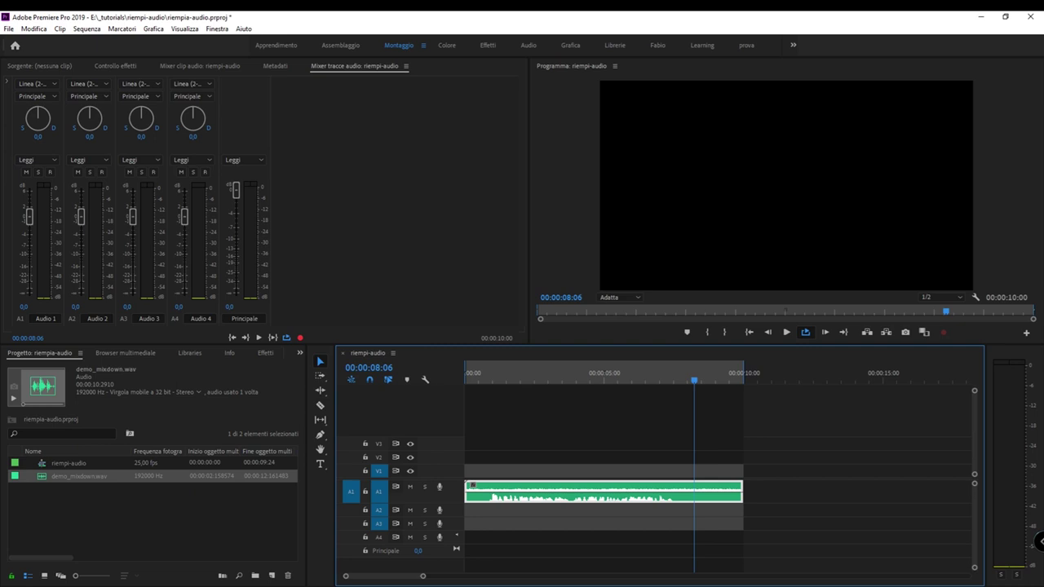
- Play the riempi-audio stereo clip from the start, then rewind the playhead
{"action": "left_click_drag", "start_coordinate": [481, 375], "coordinate": [419, 381]}
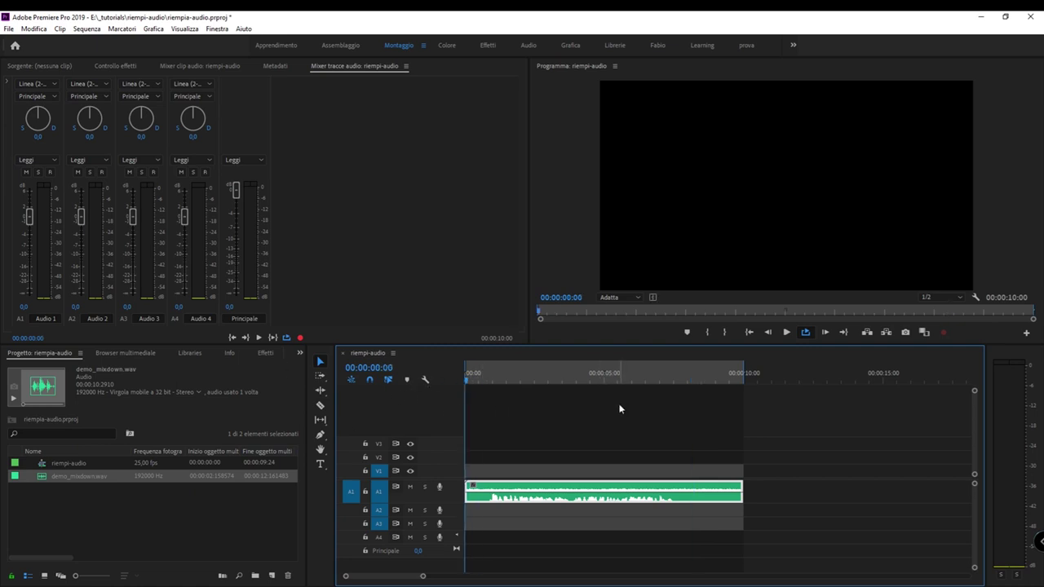
{"action": "key", "text": "space"}
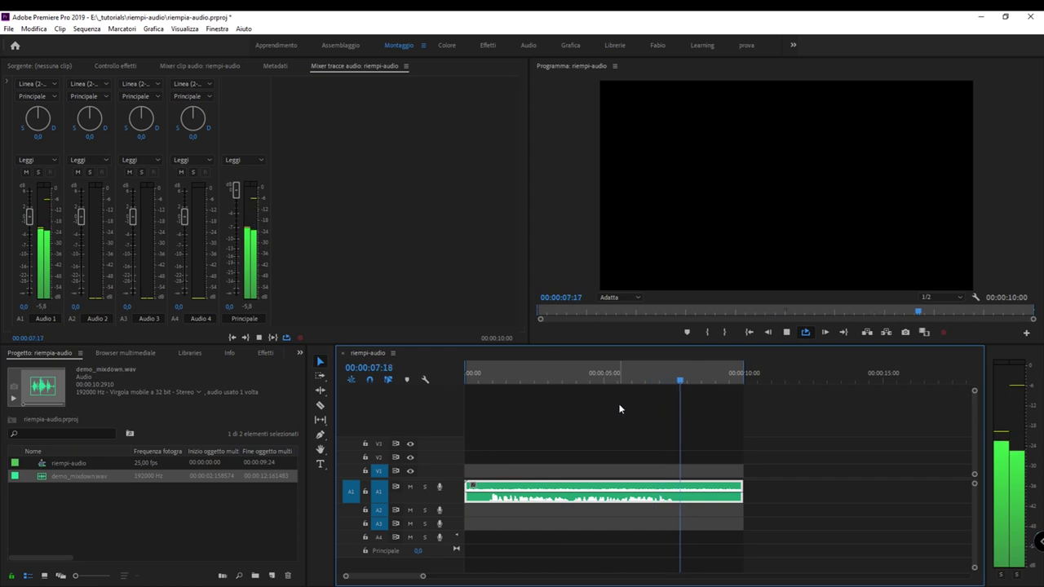
{"action": "key", "text": "space"}
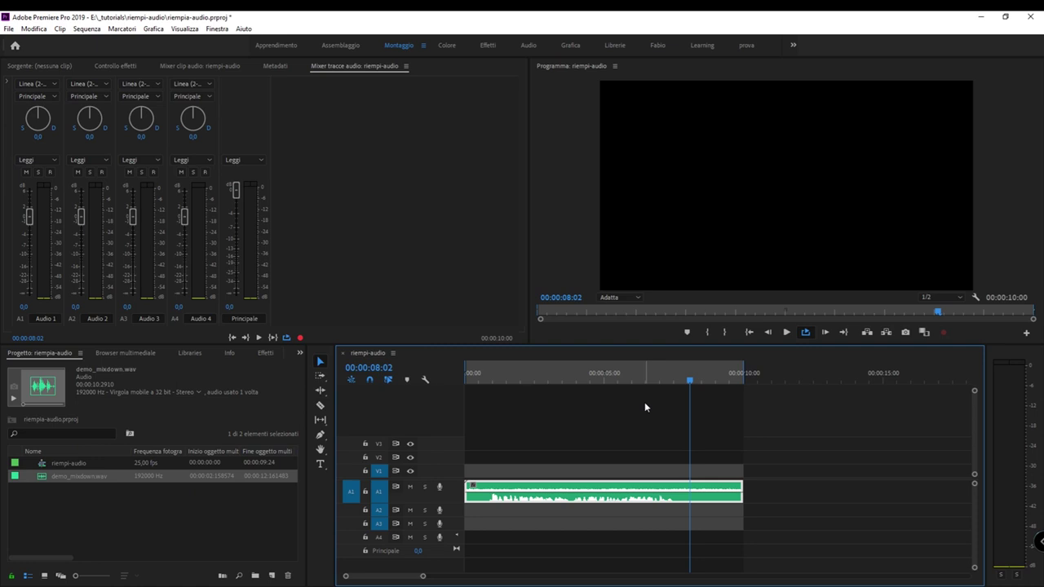
{"action": "left_click_drag", "start_coordinate": [666, 375], "coordinate": [381, 381]}
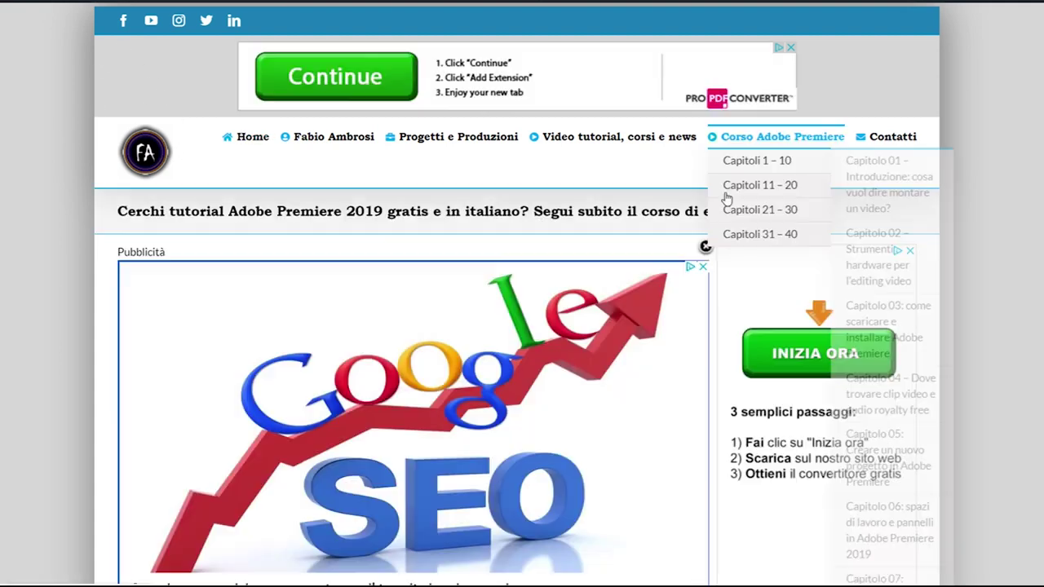
- Scroll through the lesson index of the free Corso Adobe Premiere page
{"action": "scroll", "coordinate": [476, 269], "scroll_direction": "down", "scroll_amount": 5}
{"action": "scroll", "coordinate": [466, 257], "scroll_direction": "down", "scroll_amount": 5}
{"action": "scroll", "coordinate": [466, 252], "scroll_direction": "down", "scroll_amount": 5}
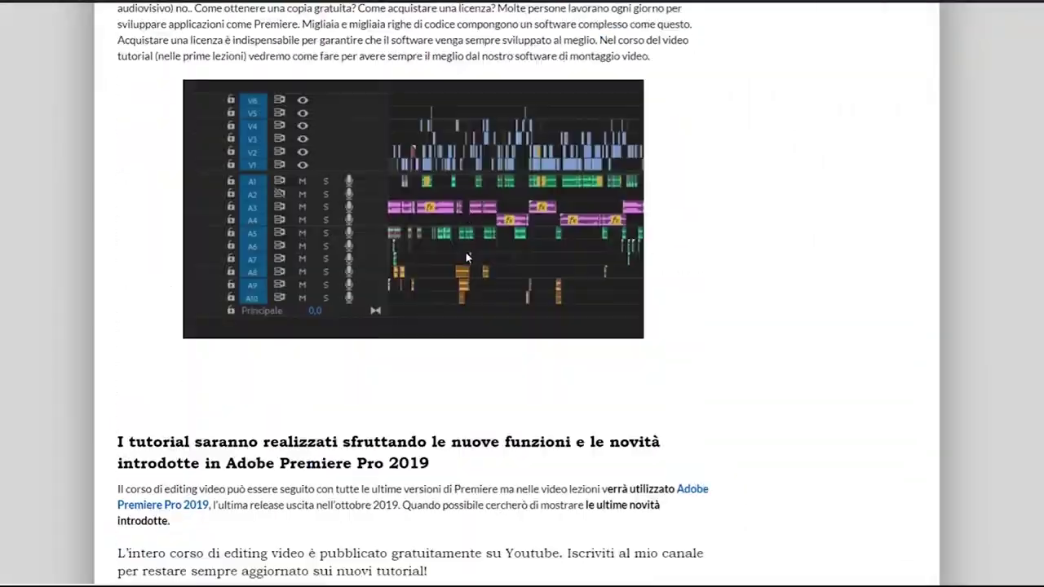
{"action": "scroll", "coordinate": [461, 264], "scroll_direction": "down", "scroll_amount": 5}
{"action": "scroll", "coordinate": [461, 263], "scroll_direction": "down", "scroll_amount": 5}
{"action": "scroll", "coordinate": [457, 261], "scroll_direction": "down", "scroll_amount": 5}
{"action": "scroll", "coordinate": [441, 259], "scroll_direction": "down", "scroll_amount": 5}
{"action": "scroll", "coordinate": [426, 263], "scroll_direction": "down", "scroll_amount": 5}
{"action": "scroll", "coordinate": [420, 264], "scroll_direction": "up", "scroll_amount": 1}
{"action": "scroll", "coordinate": [412, 264], "scroll_direction": "up", "scroll_amount": 4}
{"action": "scroll", "coordinate": [404, 265], "scroll_direction": "up", "scroll_amount": 1}
{"action": "scroll", "coordinate": [392, 268], "scroll_direction": "down", "scroll_amount": 5}
{"action": "scroll", "coordinate": [392, 268], "scroll_direction": "down", "scroll_amount": 1}
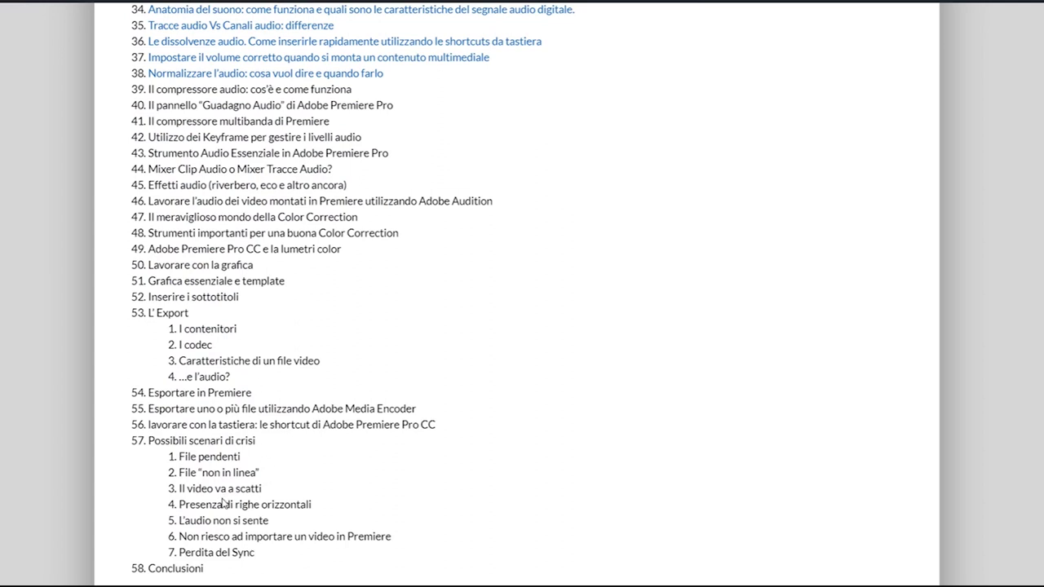
{"action": "scroll", "coordinate": [223, 501], "scroll_direction": "down", "scroll_amount": 1}
{"action": "scroll", "coordinate": [221, 493], "scroll_direction": "up", "scroll_amount": 3}
{"action": "scroll", "coordinate": [221, 488], "scroll_direction": "up", "scroll_amount": 3}
{"action": "scroll", "coordinate": [222, 481], "scroll_direction": "up", "scroll_amount": 2}
{"action": "scroll", "coordinate": [221, 481], "scroll_direction": "up", "scroll_amount": 3}
{"action": "scroll", "coordinate": [221, 483], "scroll_direction": "up", "scroll_amount": 1}
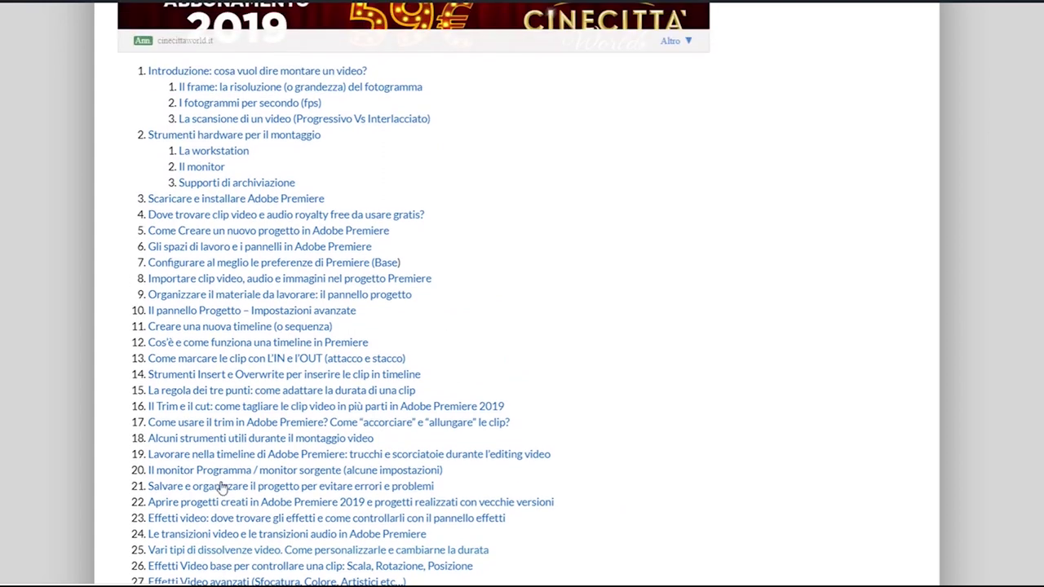
{"action": "scroll", "coordinate": [221, 485], "scroll_direction": "up", "scroll_amount": 2}
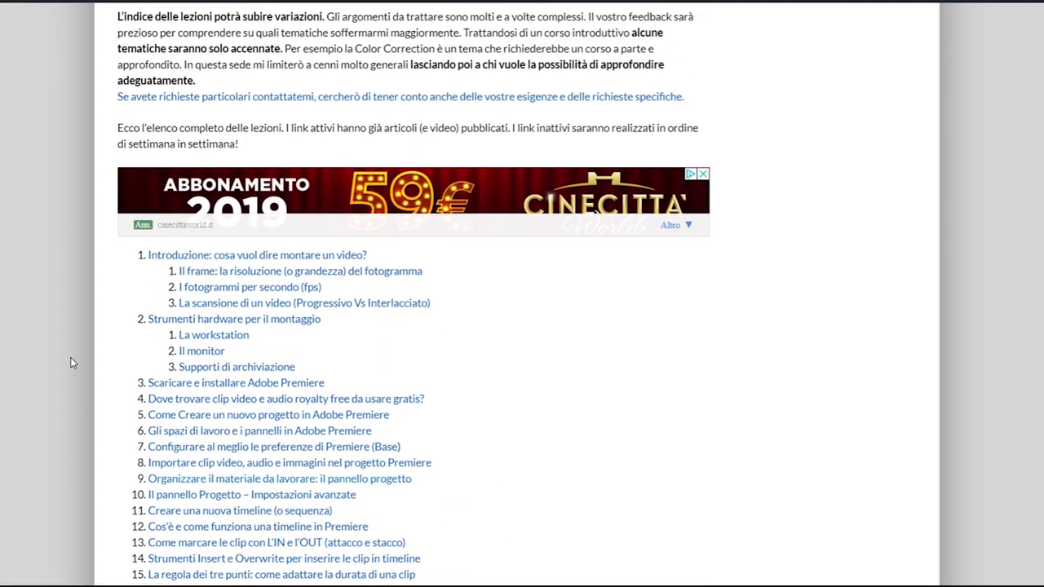
{"action": "scroll", "coordinate": [70, 357], "scroll_direction": "down", "scroll_amount": 1}
{"action": "scroll", "coordinate": [71, 364], "scroll_direction": "down", "scroll_amount": 2}
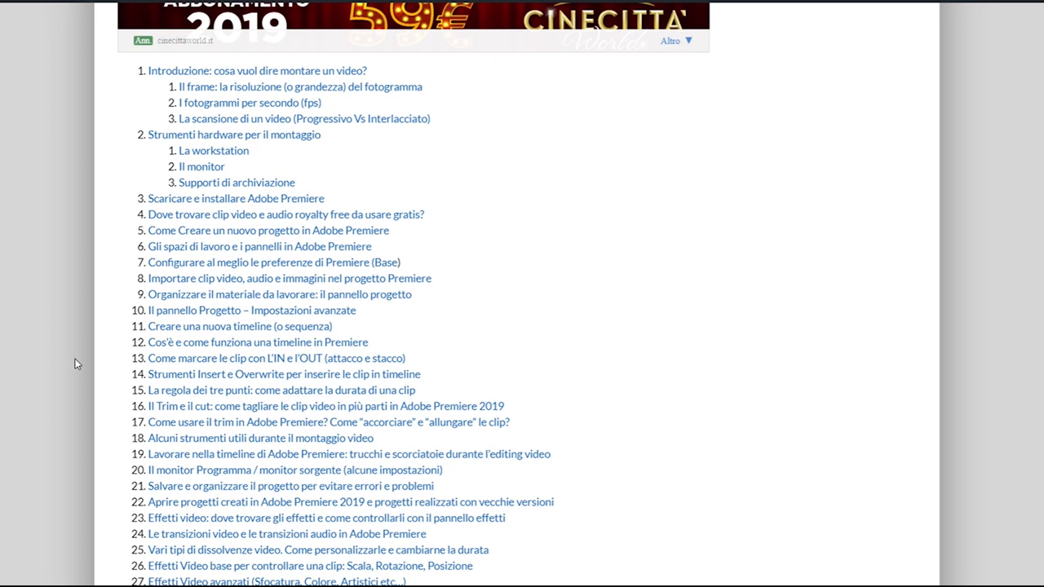
{"action": "scroll", "coordinate": [88, 343], "scroll_direction": "down", "scroll_amount": 1}
{"action": "scroll", "coordinate": [87, 342], "scroll_direction": "down", "scroll_amount": 2}
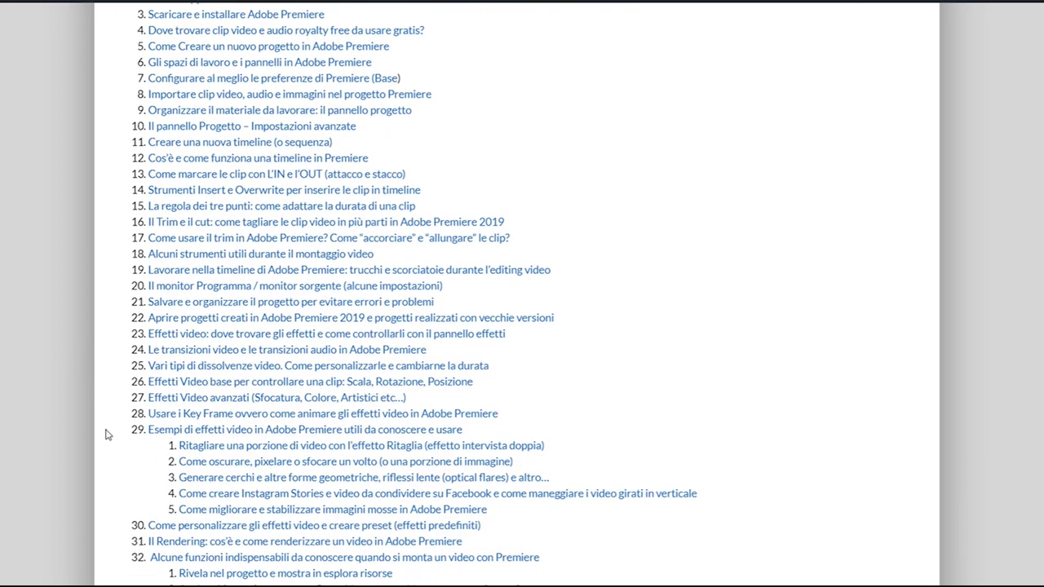
{"action": "scroll", "coordinate": [106, 437], "scroll_direction": "down", "scroll_amount": 2}
{"action": "scroll", "coordinate": [106, 443], "scroll_direction": "down", "scroll_amount": 1}
{"action": "scroll", "coordinate": [106, 443], "scroll_direction": "down", "scroll_amount": 3}
{"action": "scroll", "coordinate": [104, 443], "scroll_direction": "up", "scroll_amount": 2}
{"action": "scroll", "coordinate": [105, 443], "scroll_direction": "up", "scroll_amount": 5}
{"action": "scroll", "coordinate": [105, 443], "scroll_direction": "up", "scroll_amount": 2}
{"action": "scroll", "coordinate": [216, 393], "scroll_direction": "down", "scroll_amount": 3}
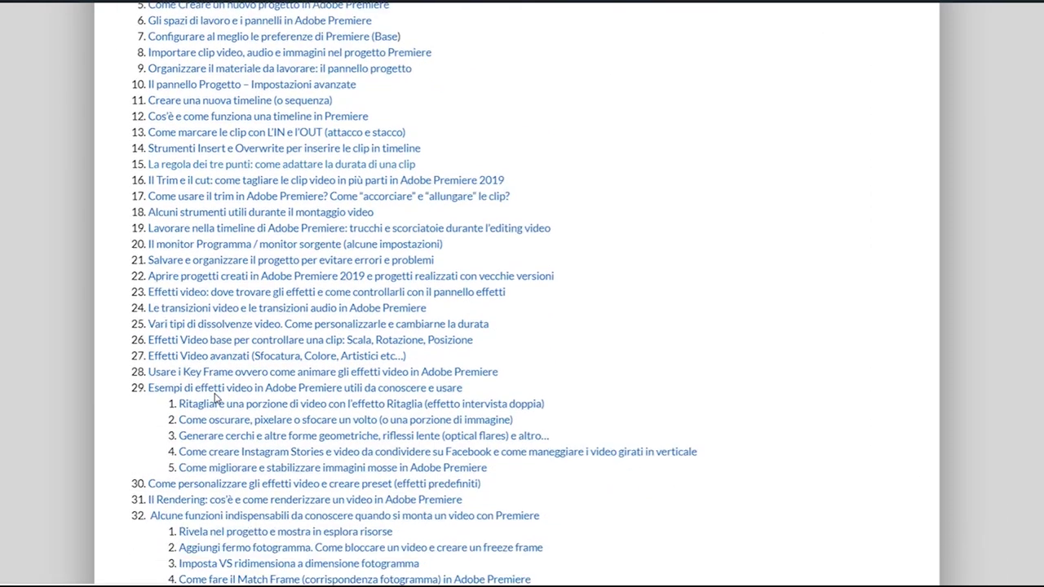
{"action": "scroll", "coordinate": [216, 381], "scroll_direction": "up", "scroll_amount": 4}
{"action": "scroll", "coordinate": [216, 379], "scroll_direction": "up", "scroll_amount": 1}
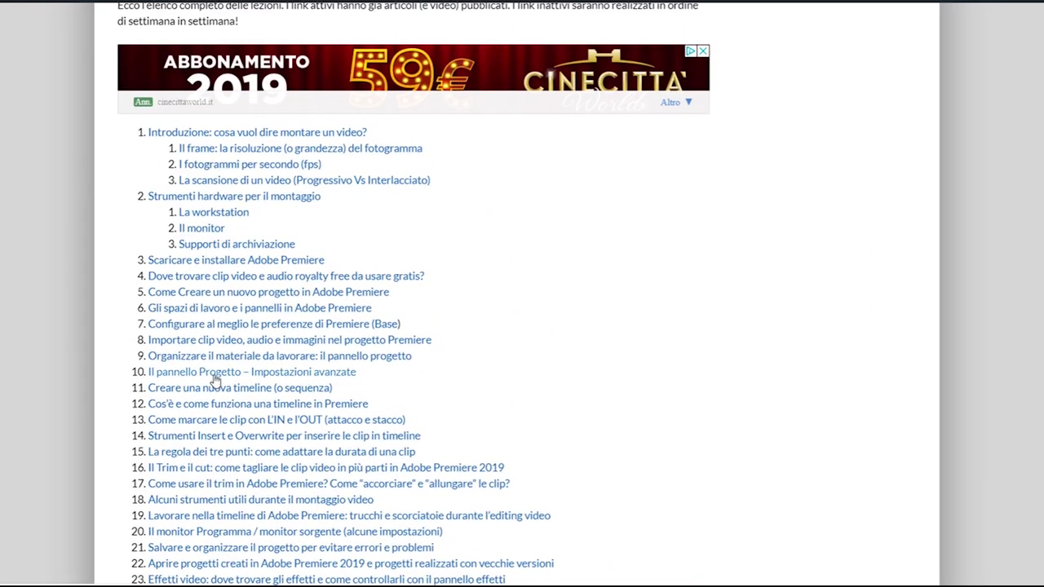
{"action": "scroll", "coordinate": [204, 323], "scroll_direction": "down", "scroll_amount": 1}
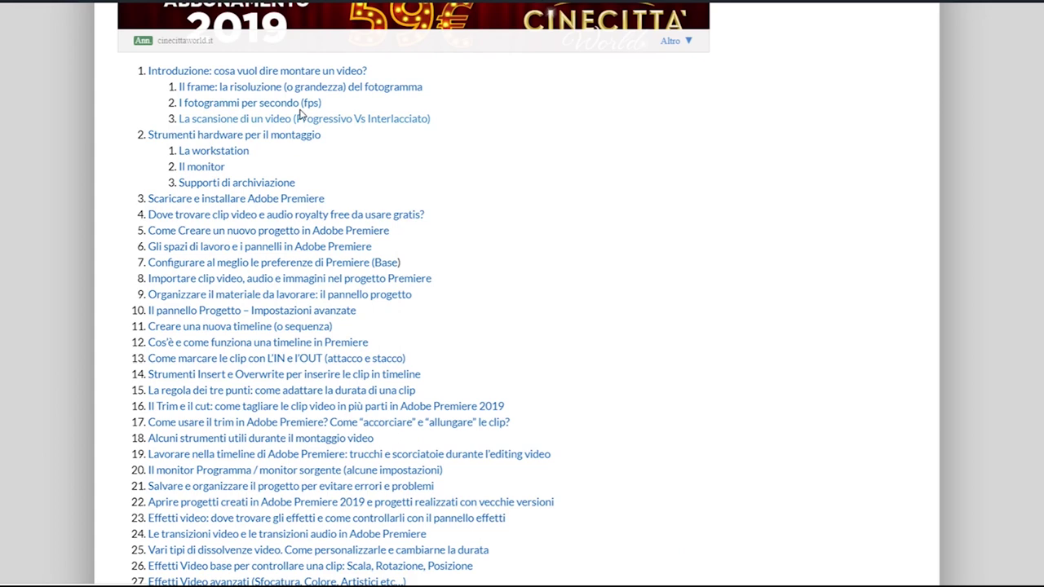
{"action": "scroll", "coordinate": [260, 228], "scroll_direction": "down", "scroll_amount": 5}
{"action": "scroll", "coordinate": [264, 380], "scroll_direction": "down", "scroll_amount": 5}
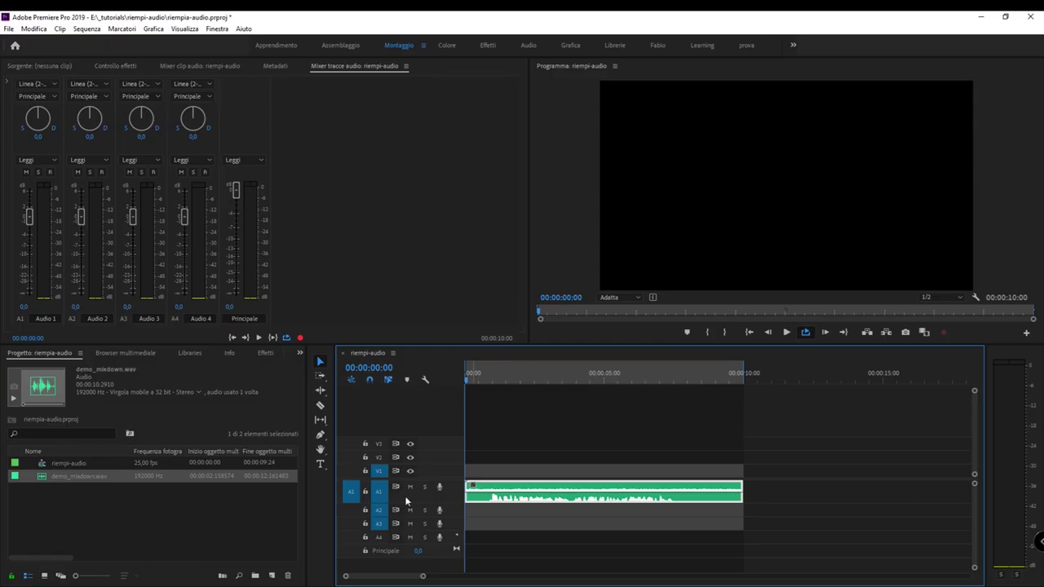
- Maximize the riempi-audio Timeline and expand A1 to show both channel waveforms of the stereo clip
{"action": "scroll", "coordinate": [404, 488], "scroll_direction": "up", "scroll_amount": 3}
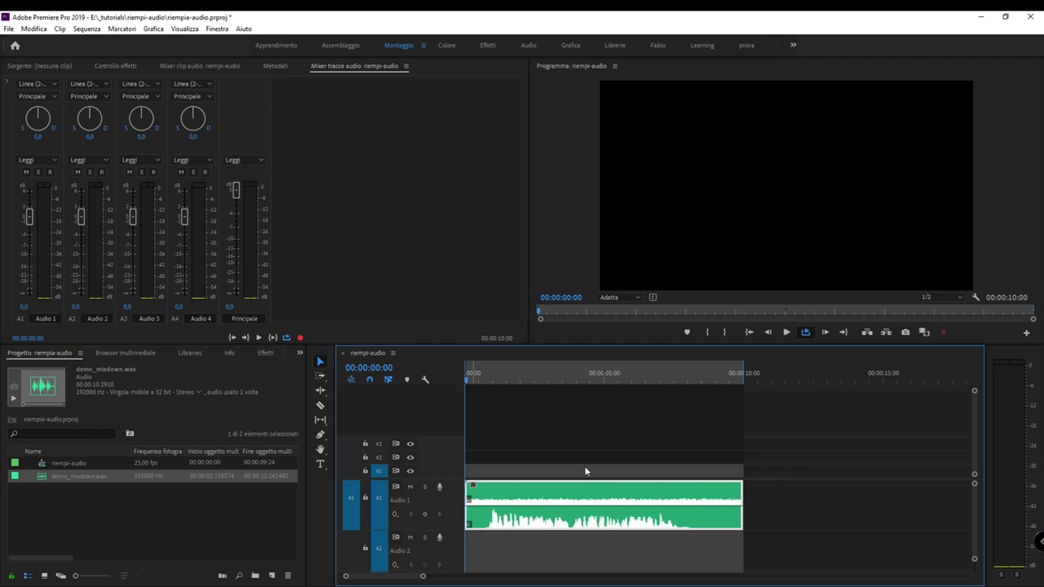
{"action": "key", "text": "grave"}
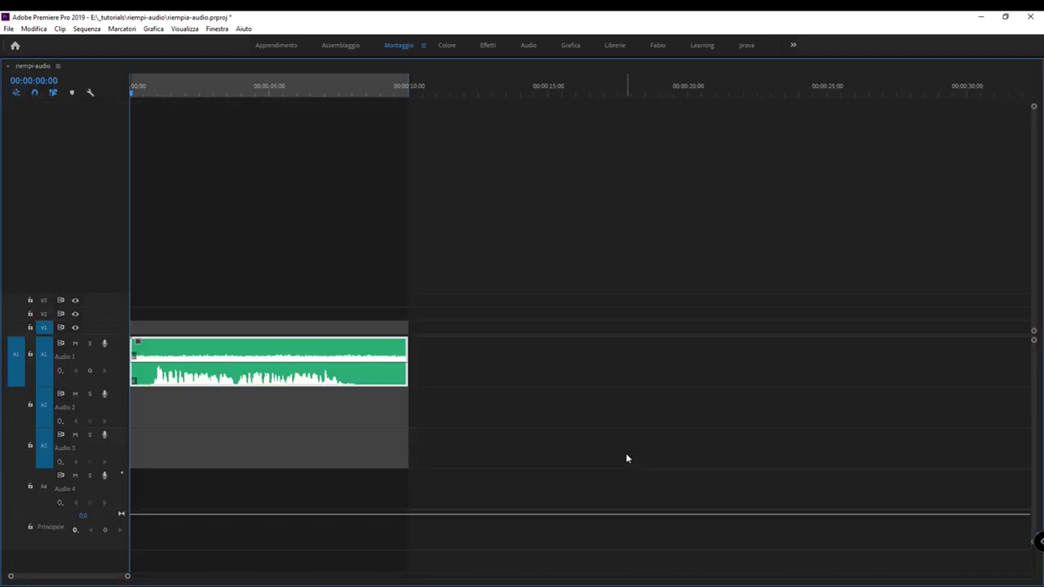
{"action": "scroll", "coordinate": [77, 360], "scroll_direction": "up", "scroll_amount": 4}
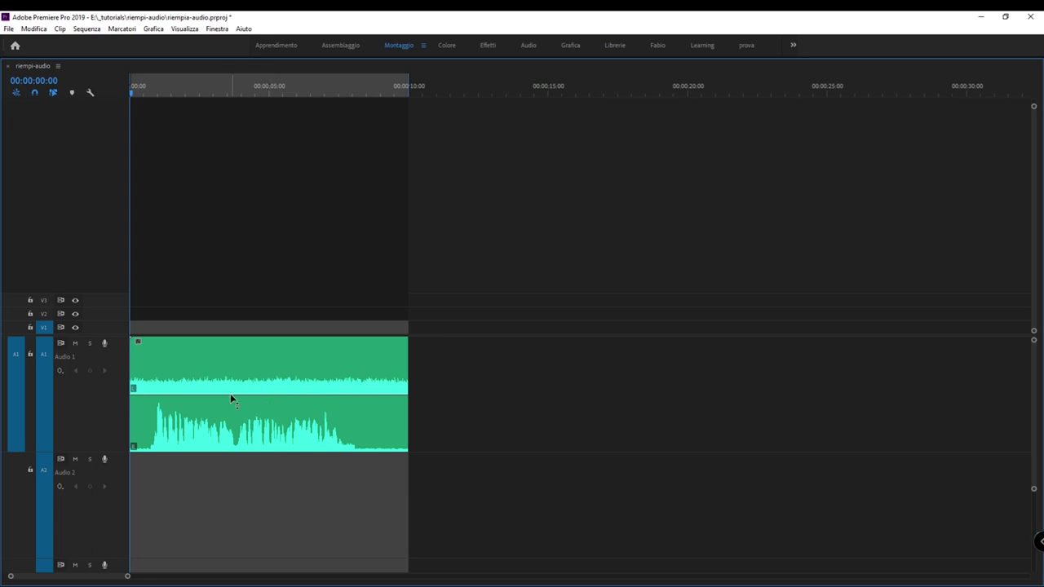
{"action": "left_click", "coordinate": [237, 433]}
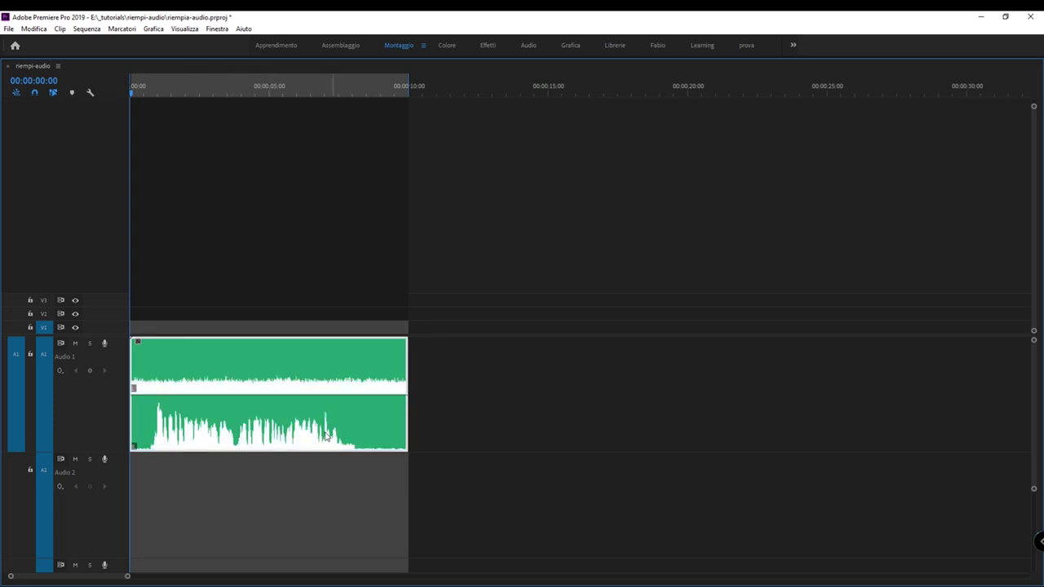
{"action": "left_click", "coordinate": [432, 421]}
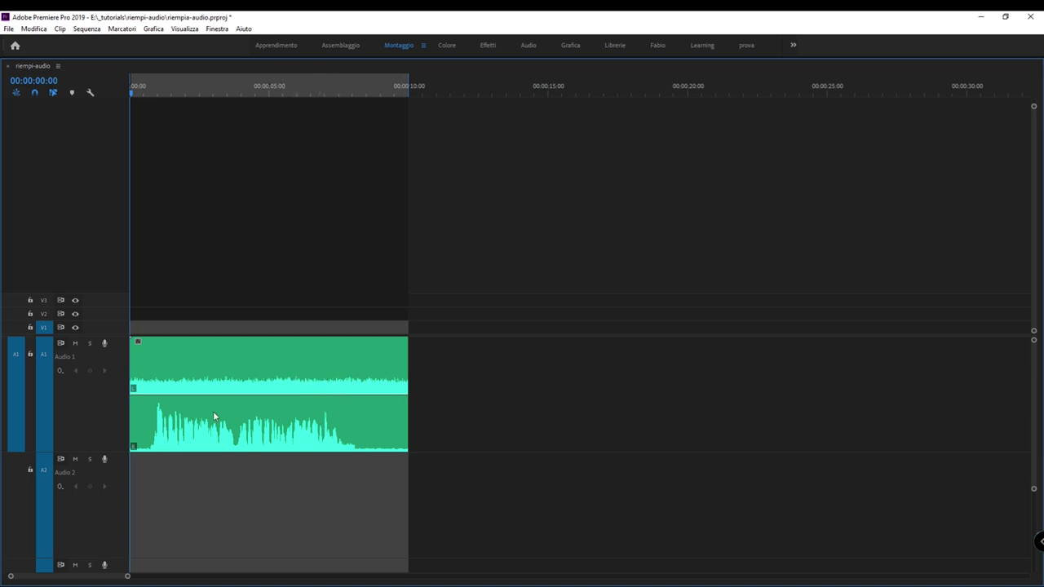
- Select the A1 stereo clip, play it, and restore the Timeline panel to normal size
{"action": "mouse_move", "coordinate": [350, 418]}
{"action": "key", "text": "ctrl+a"}
{"action": "key", "text": "space"}
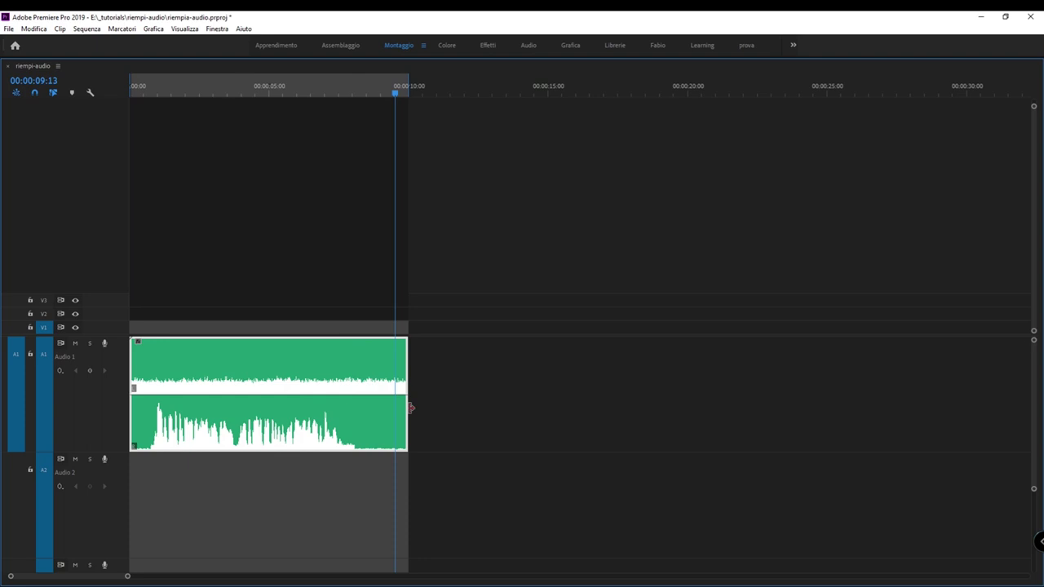
{"action": "key", "text": "grave"}
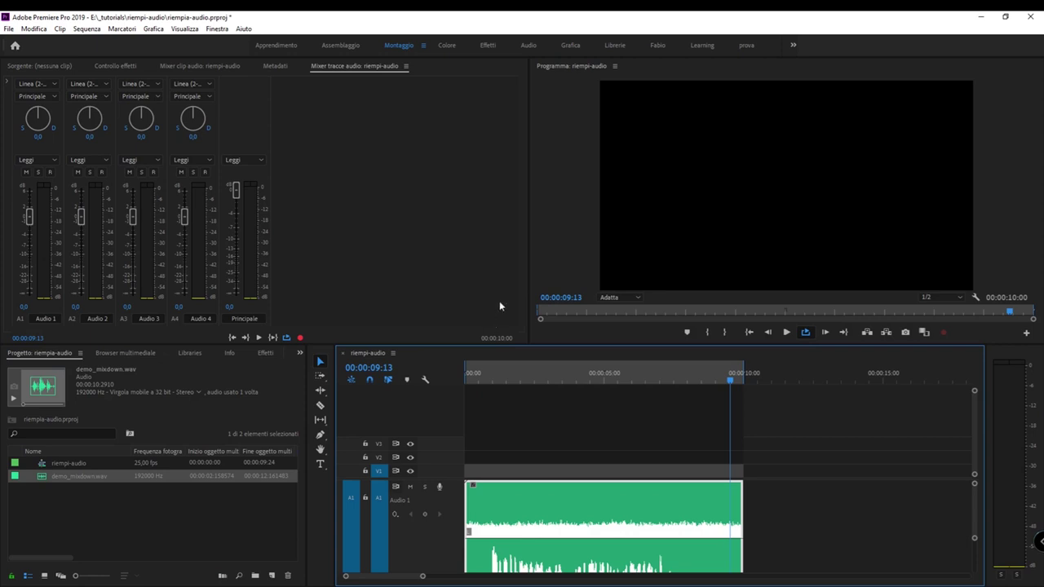
- Maximize and restore the Audio Track Mixer, then rewind the playhead to 00:00:00:00
{"action": "key", "text": "grave"}
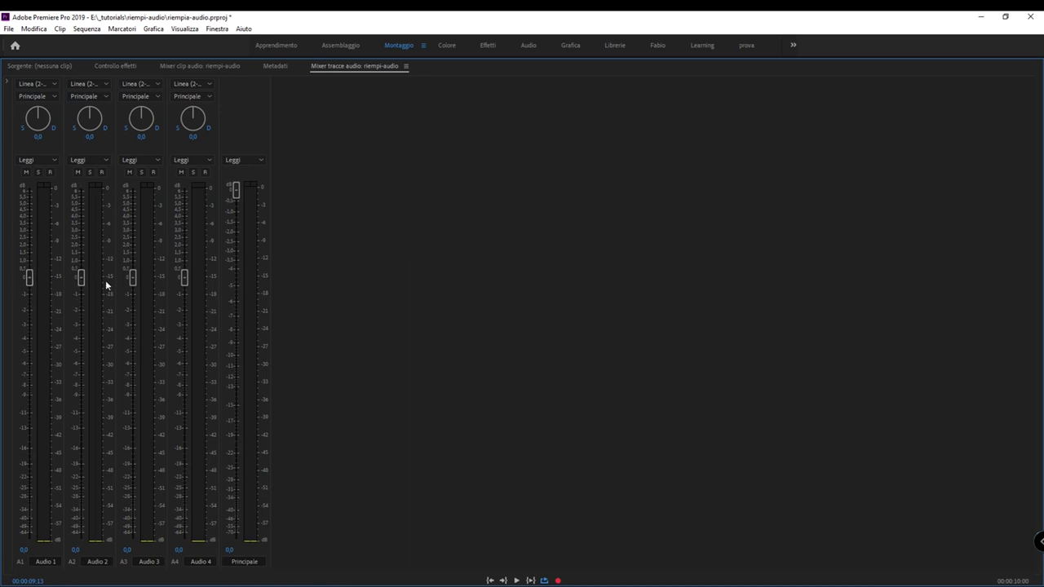
{"action": "key", "text": "grave"}
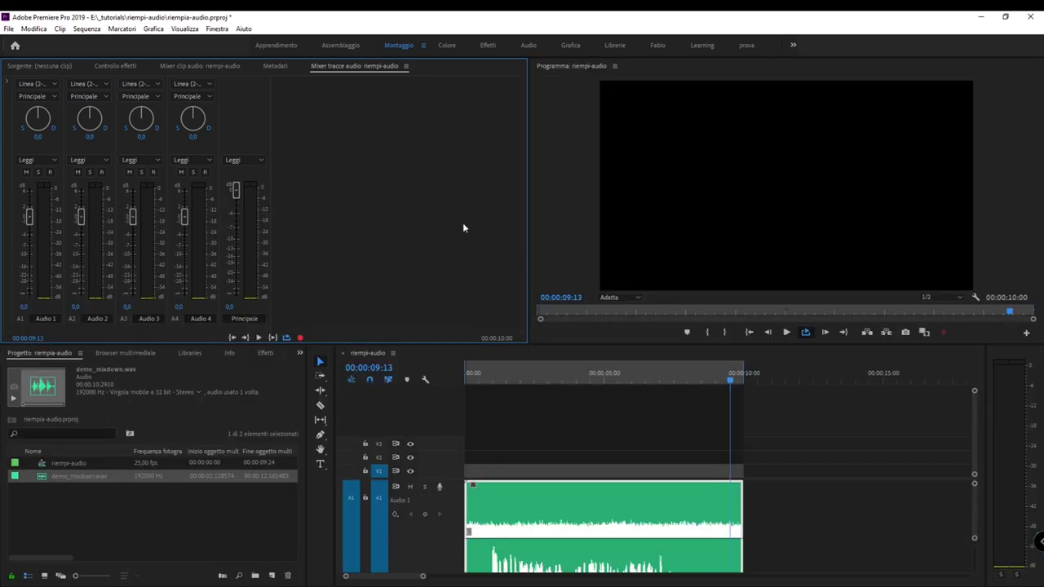
{"action": "key", "text": "grave"}
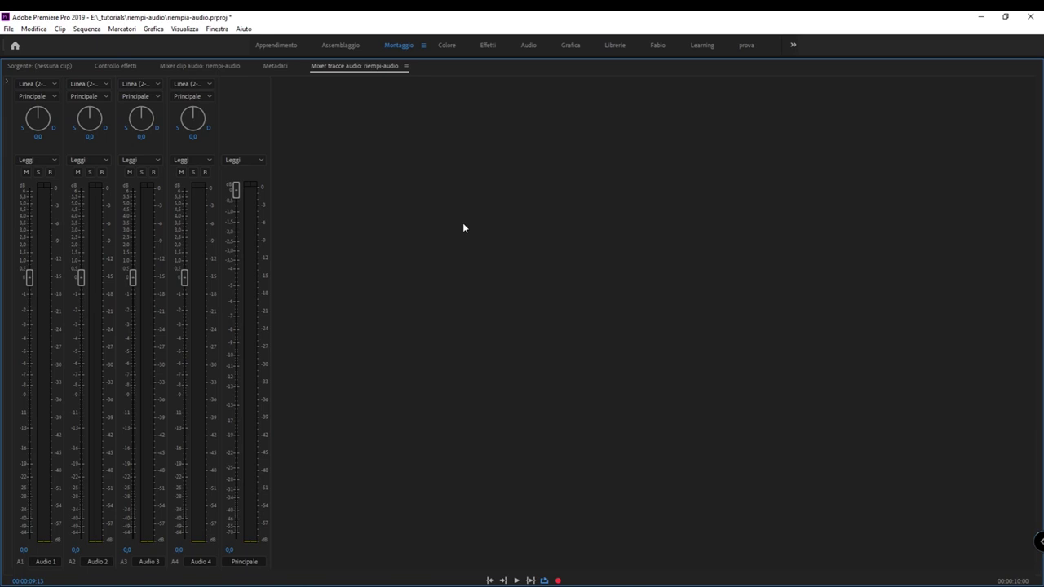
{"action": "key", "text": "grave"}
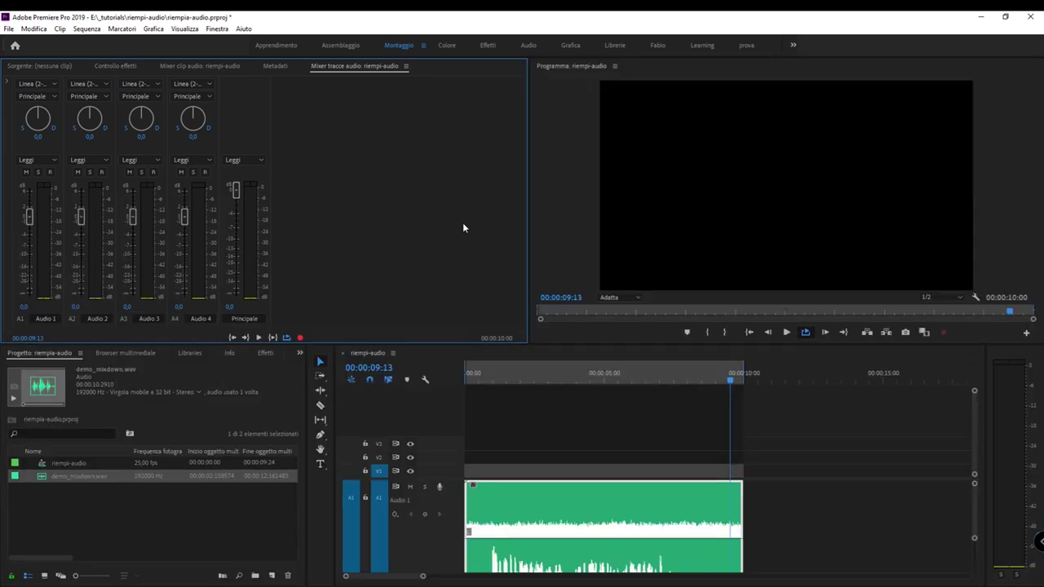
{"action": "left_click", "coordinate": [479, 373]}
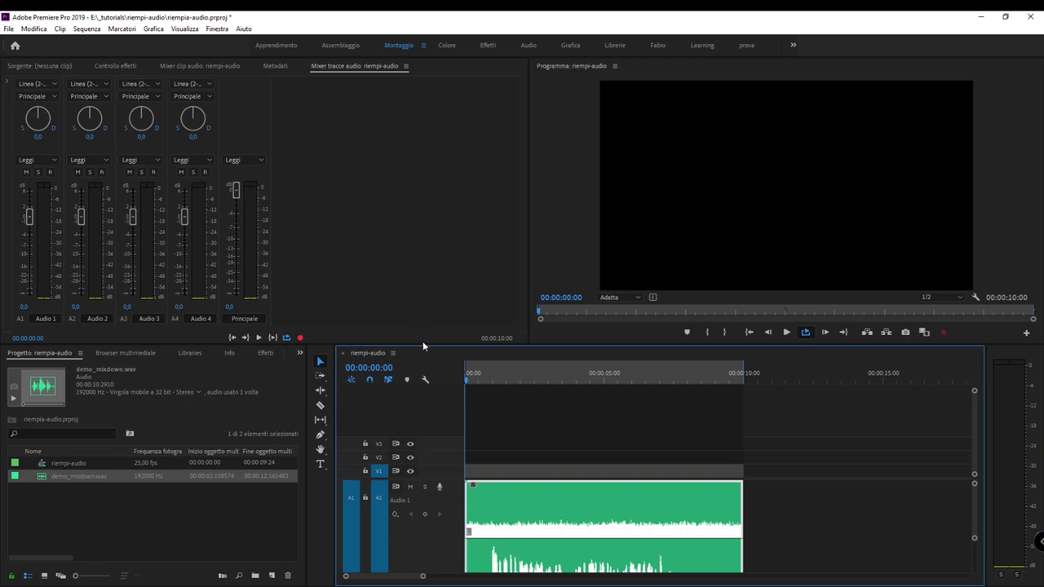
- Enlarge the timeline area and expand the Effetti audio folder, ready to search effects
{"action": "left_click_drag", "start_coordinate": [422, 343], "coordinate": [474, 180]}
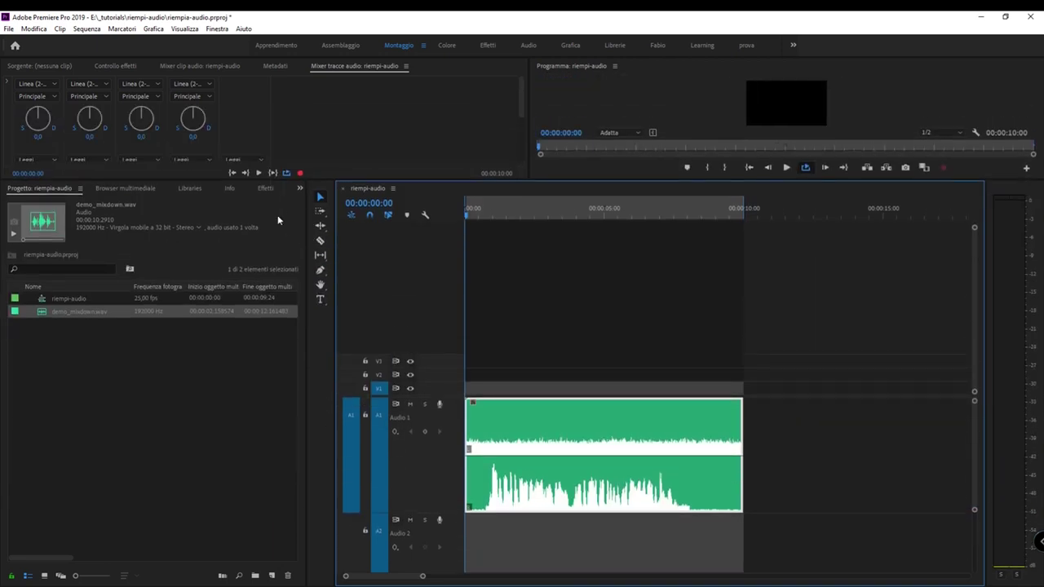
{"action": "left_click", "coordinate": [270, 191]}
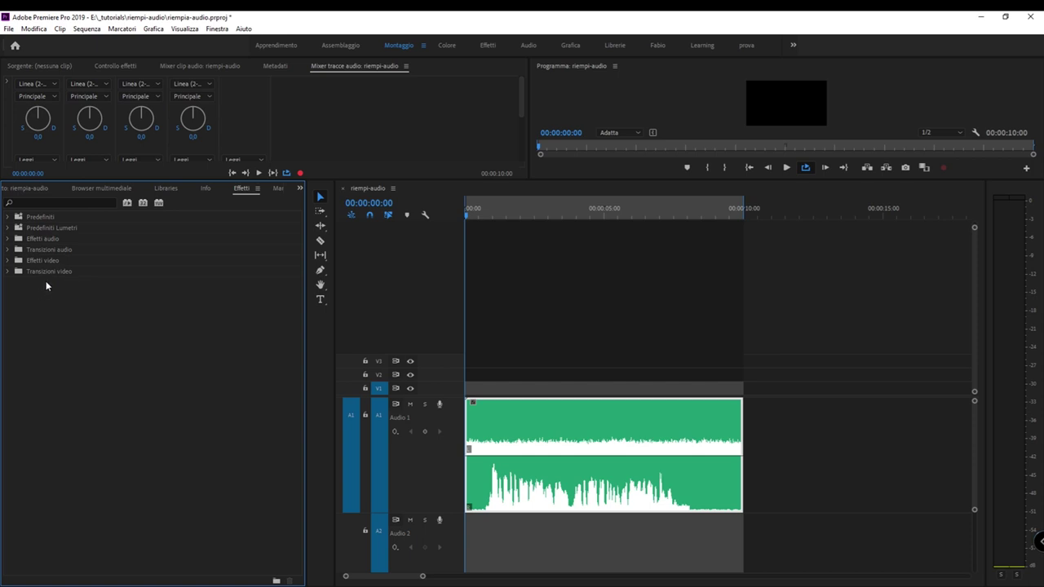
{"action": "double_click", "coordinate": [21, 241]}
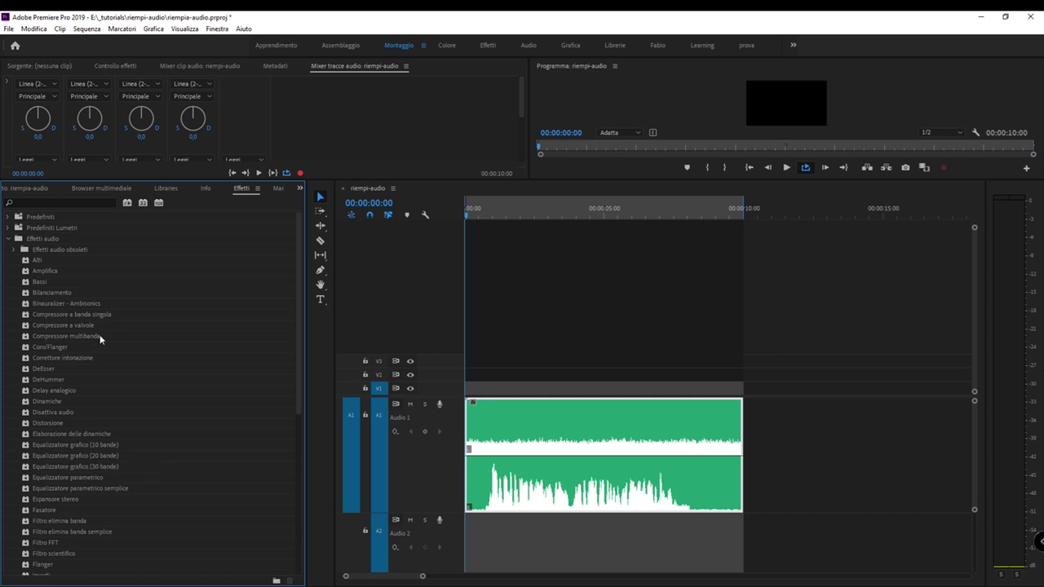
{"action": "left_click", "coordinate": [83, 202]}
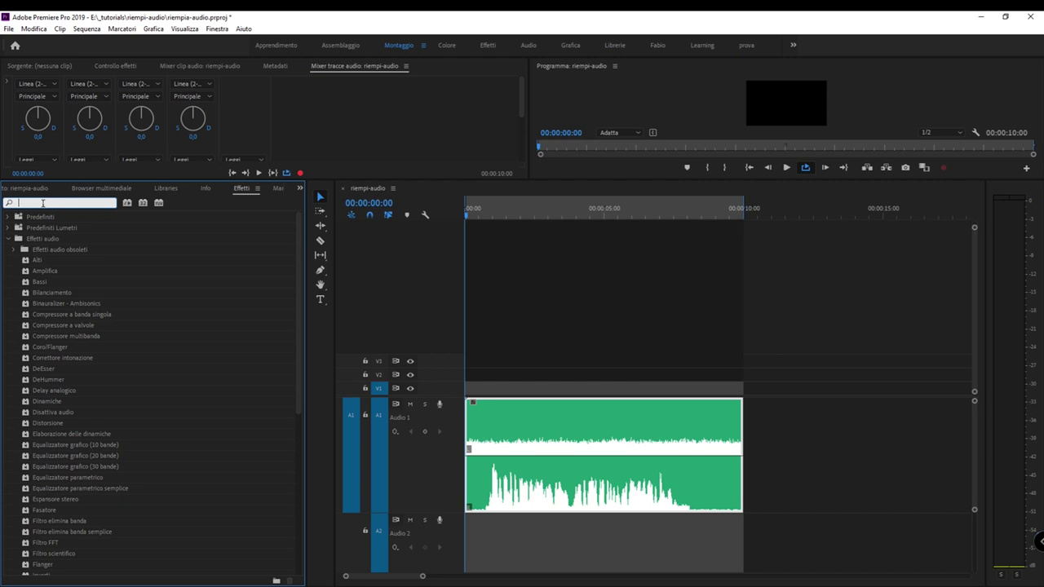
- Search 'riempi', apply Riempi sinistra con destra to the A1 clip, and play it
{"action": "type", "text": "riempi"}
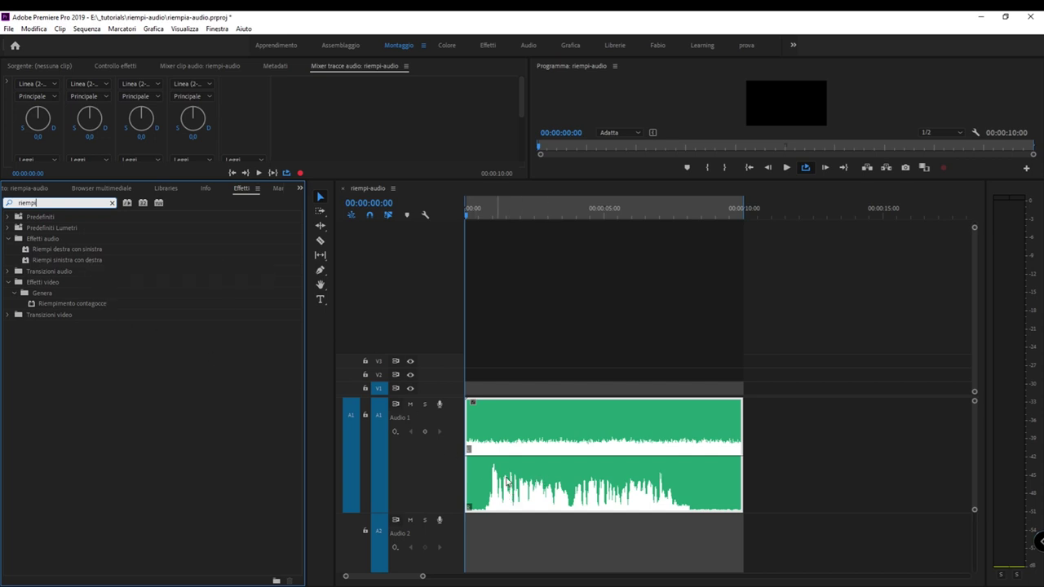
{"action": "left_click", "coordinate": [79, 259]}
{"action": "left_click_drag", "start_coordinate": [86, 261], "coordinate": [520, 420]}
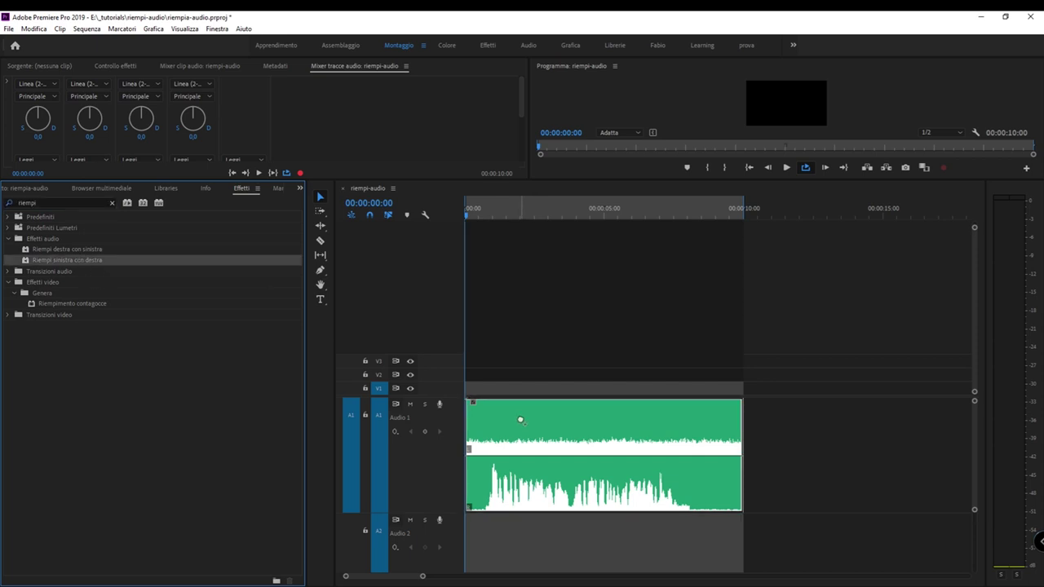
{"action": "key", "text": "space"}
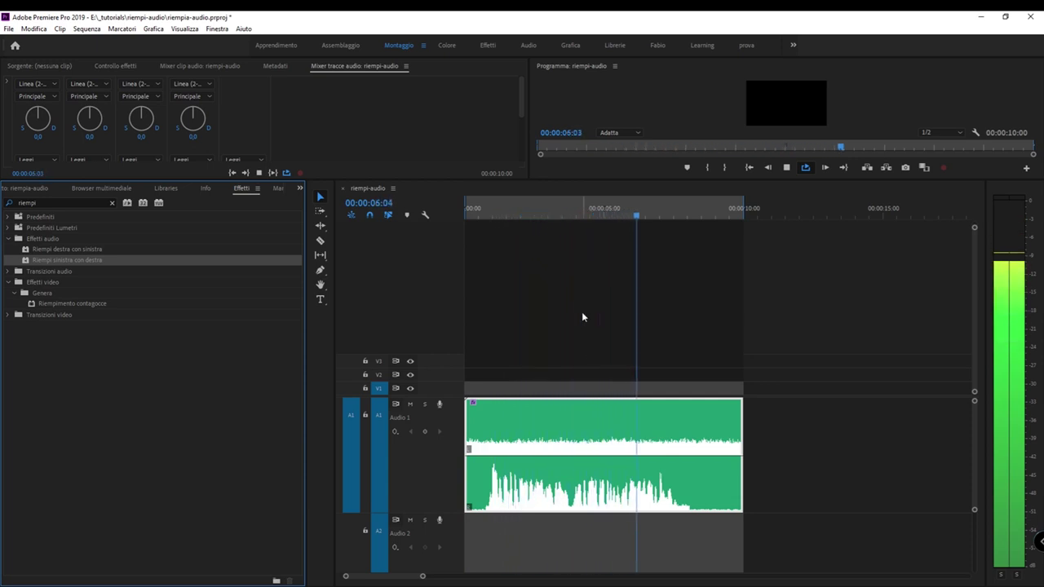
- Apply Riempi destra con sinistra to the Audio 1 clip and play it from the start
{"action": "key", "text": "space"}
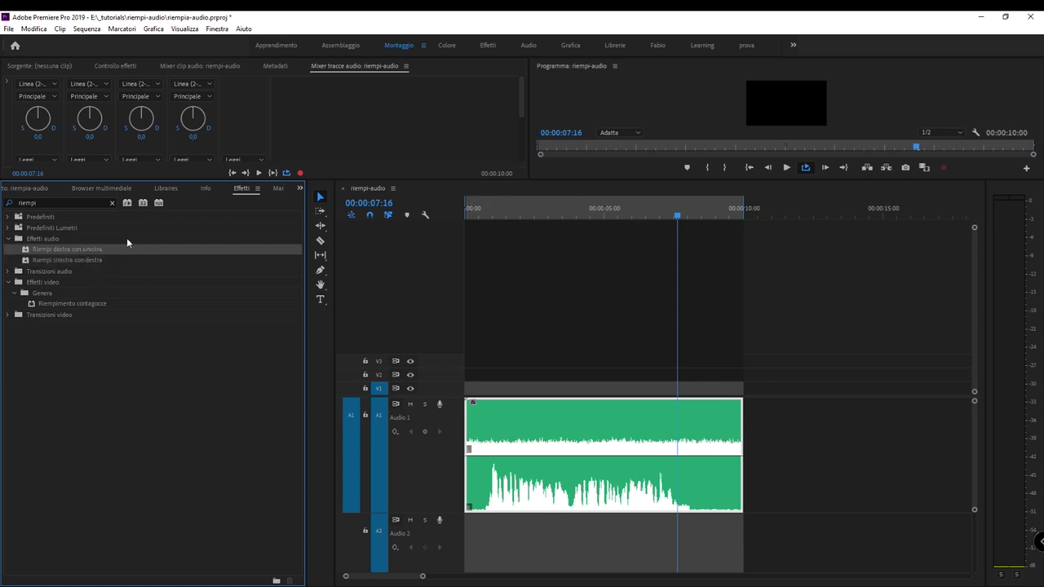
{"action": "left_click_drag", "start_coordinate": [103, 253], "coordinate": [535, 443]}
{"action": "left_click", "coordinate": [468, 210]}
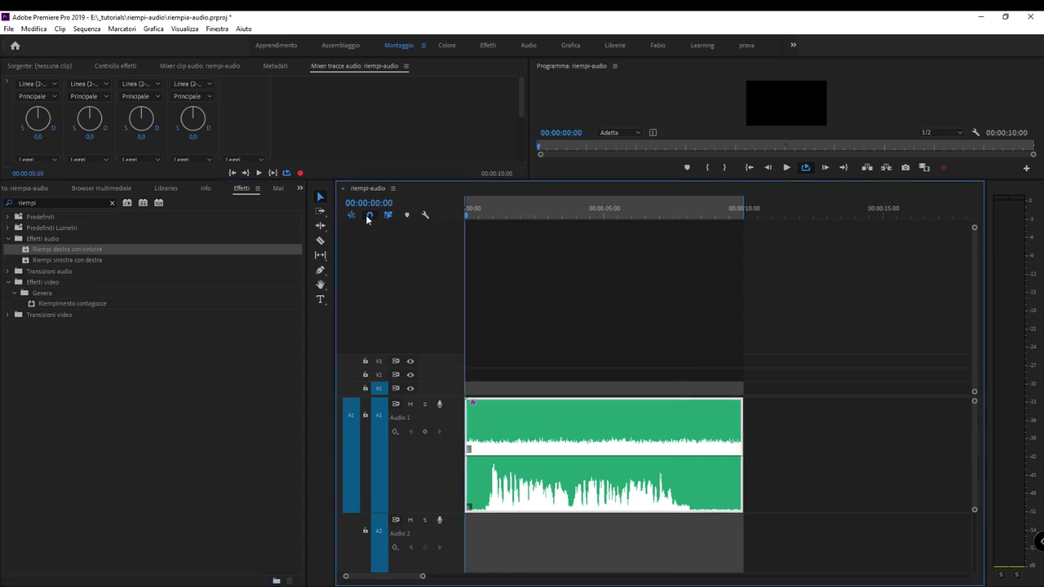
{"action": "key", "text": "space"}
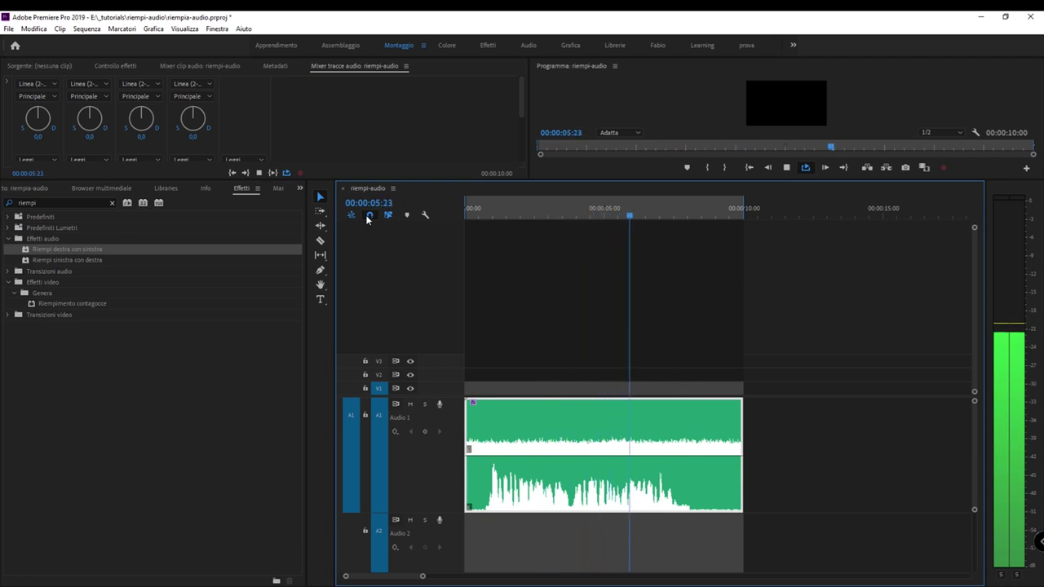
- Stop playback, rewind to 00:00:00:00, and undo the fill effect
{"action": "key", "text": "space"}
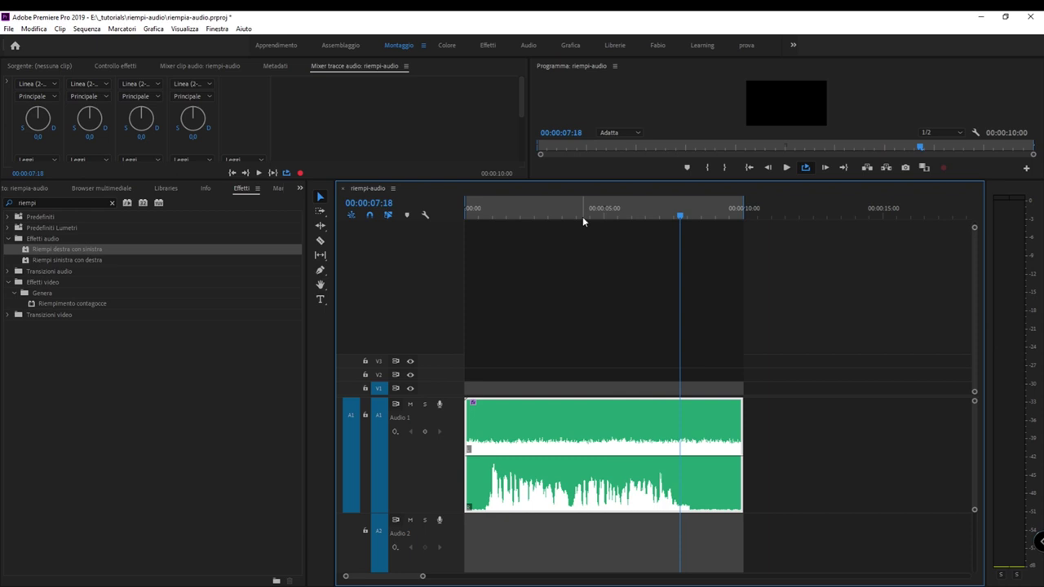
{"action": "left_click_drag", "start_coordinate": [582, 217], "coordinate": [465, 216]}
{"action": "key", "text": "ctrl+z"}
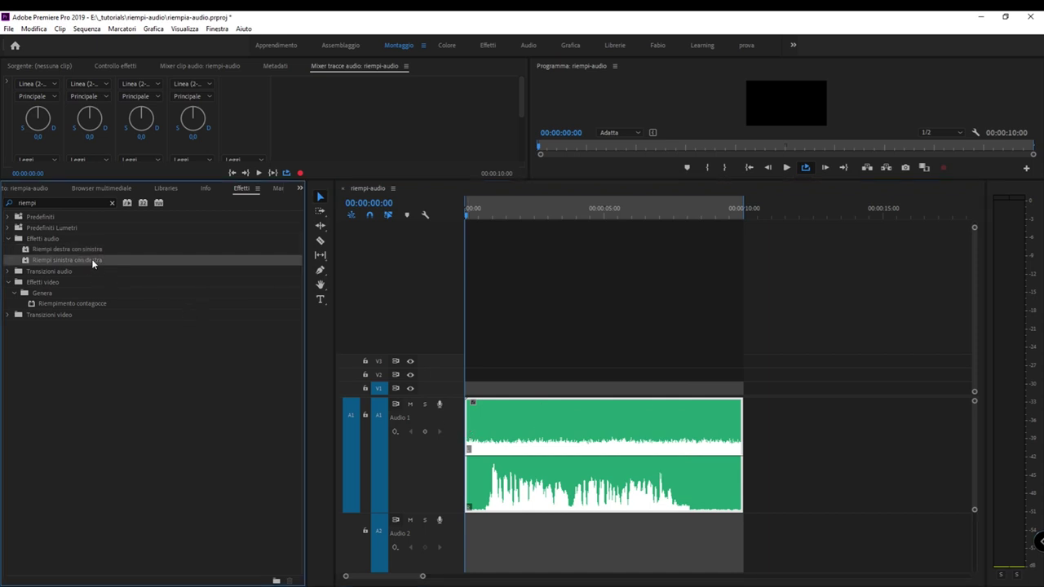
- Reapply Riempi sinistra con destra to the Audio 1 clip, listen, and rewind to 00:00:00:00
{"action": "left_click_drag", "start_coordinate": [90, 260], "coordinate": [506, 440]}
{"action": "left_click_drag", "start_coordinate": [77, 260], "coordinate": [568, 460]}
{"action": "key", "text": "space"}
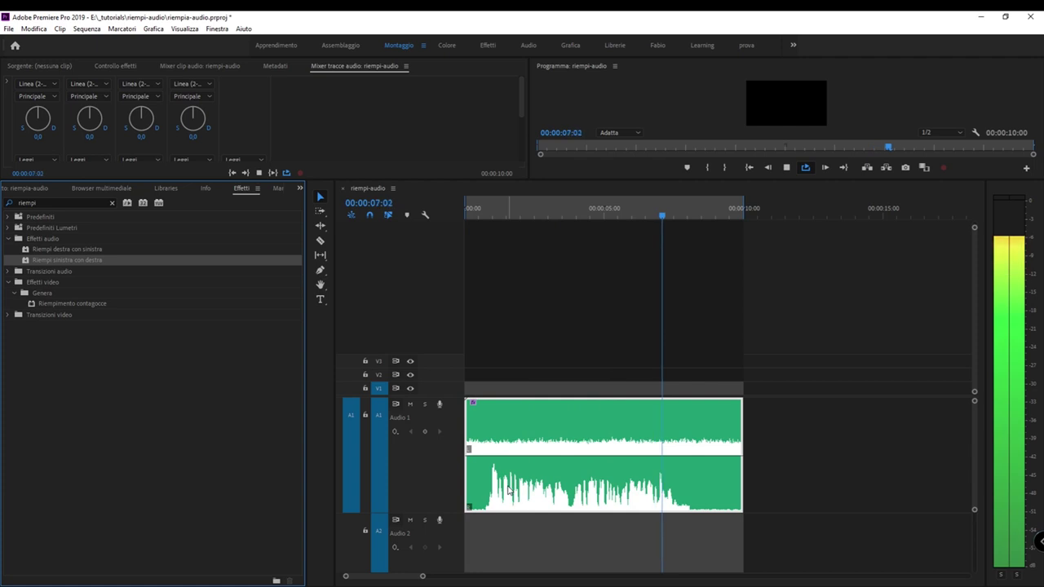
{"action": "key", "text": "space"}
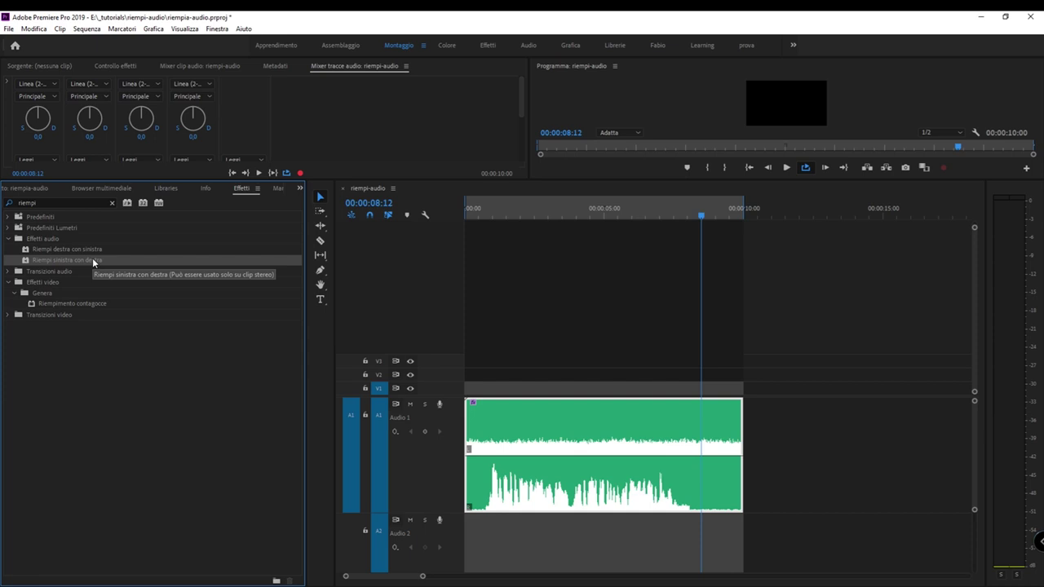
{"action": "left_click_drag", "start_coordinate": [94, 262], "coordinate": [623, 405]}
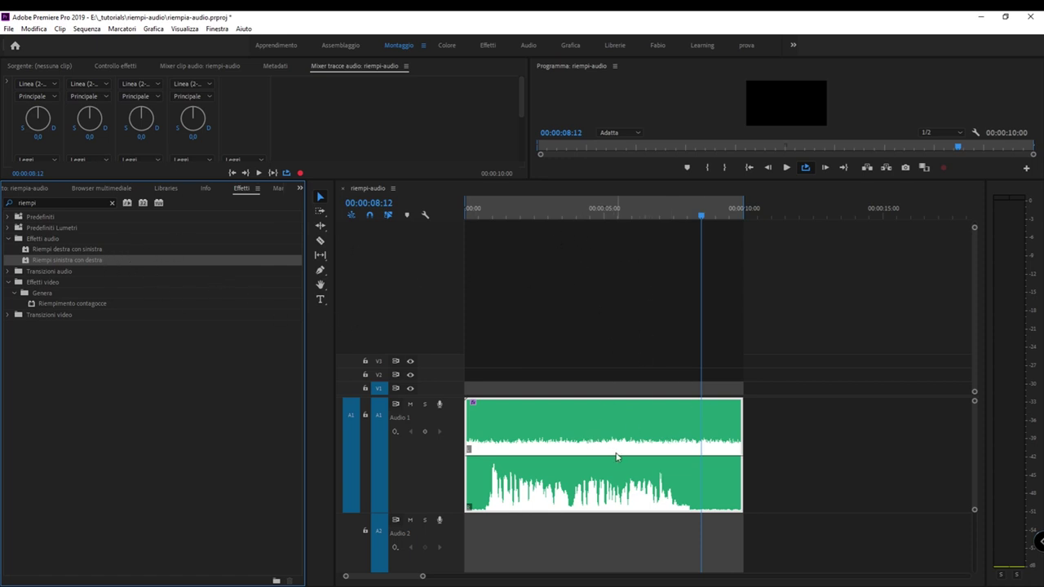
{"action": "left_click_drag", "start_coordinate": [558, 219], "coordinate": [385, 269]}
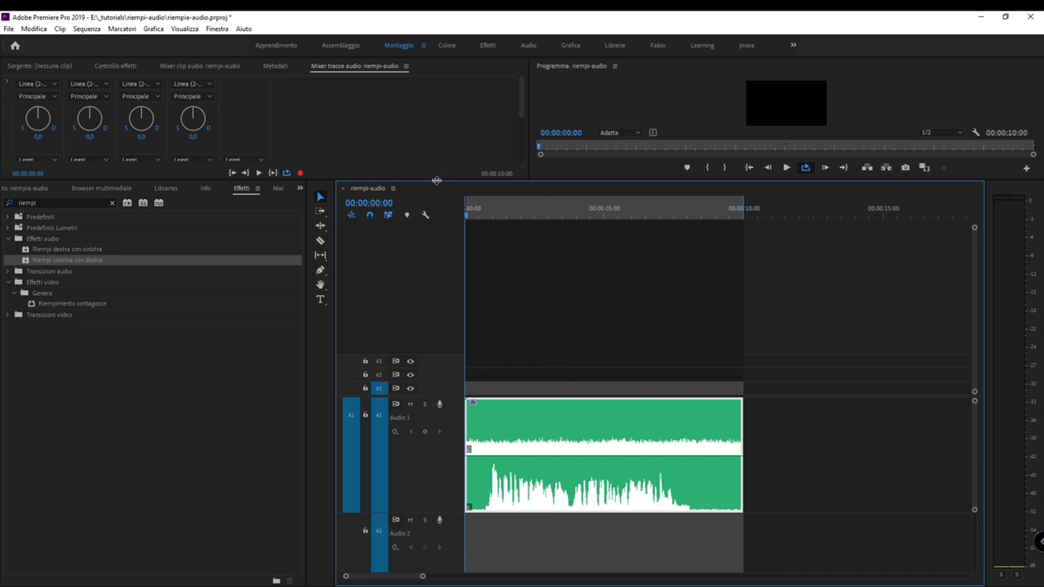
- Delete Riempi sinistra con destra from demo_mixdown.wav in Controllo effetti and preview the clip
{"action": "key", "text": "space"}
{"action": "key", "text": "space"}
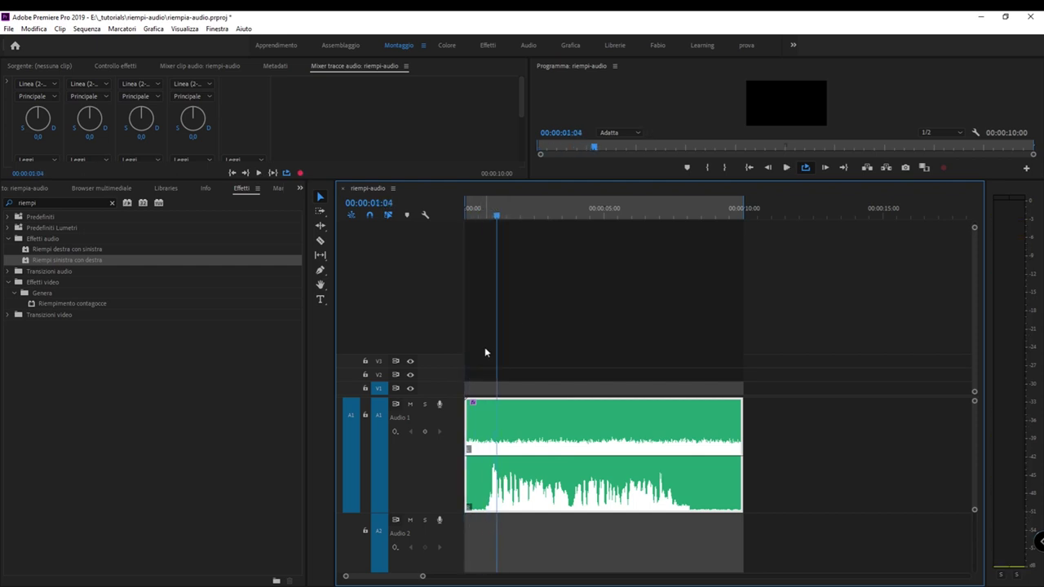
{"action": "left_click_drag", "start_coordinate": [456, 183], "coordinate": [469, 364]}
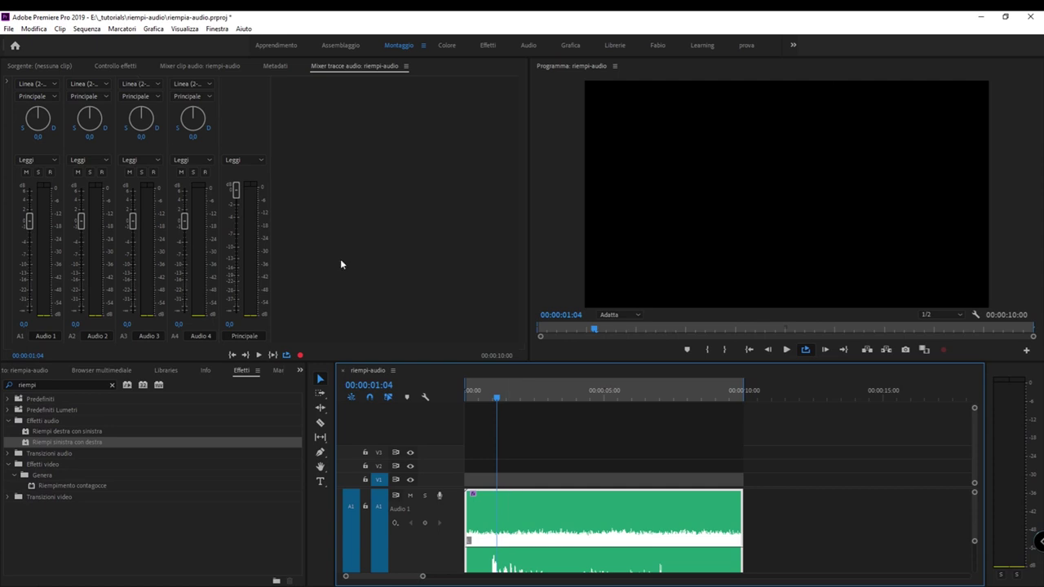
{"action": "left_click_drag", "start_coordinate": [487, 456], "coordinate": [541, 549]}
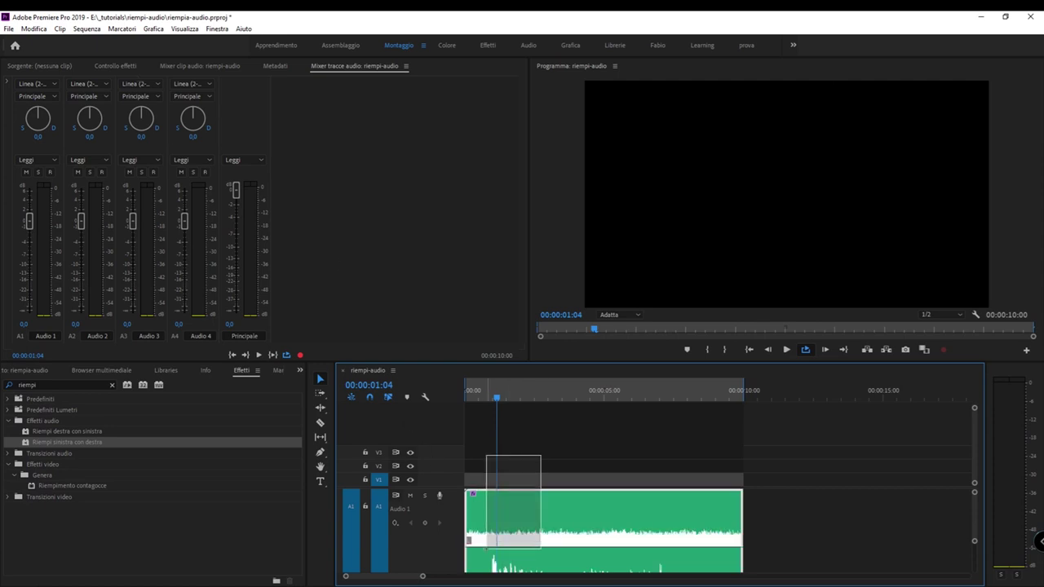
{"action": "left_click", "coordinate": [123, 65]}
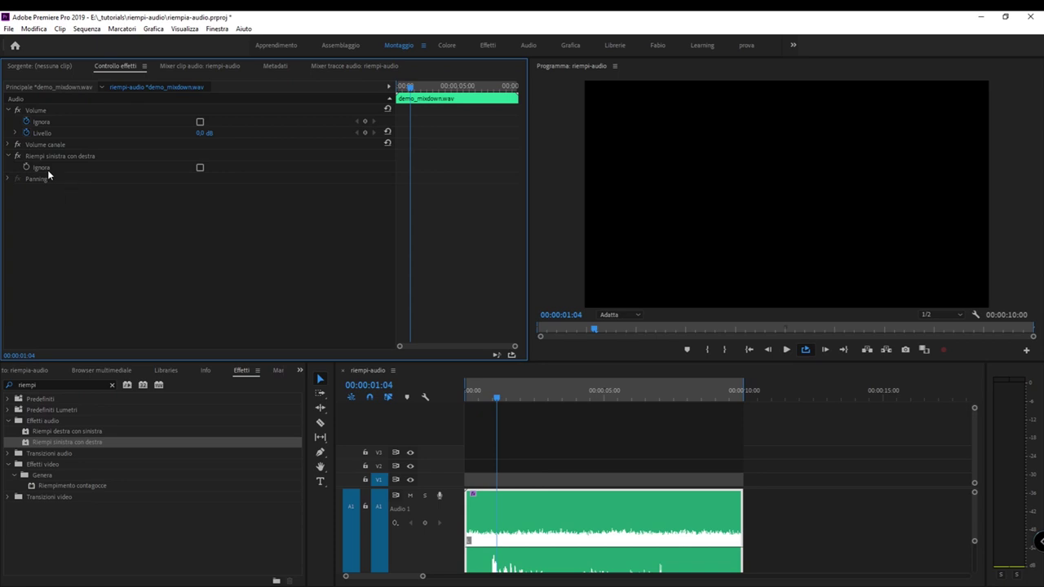
{"action": "left_click", "coordinate": [66, 159]}
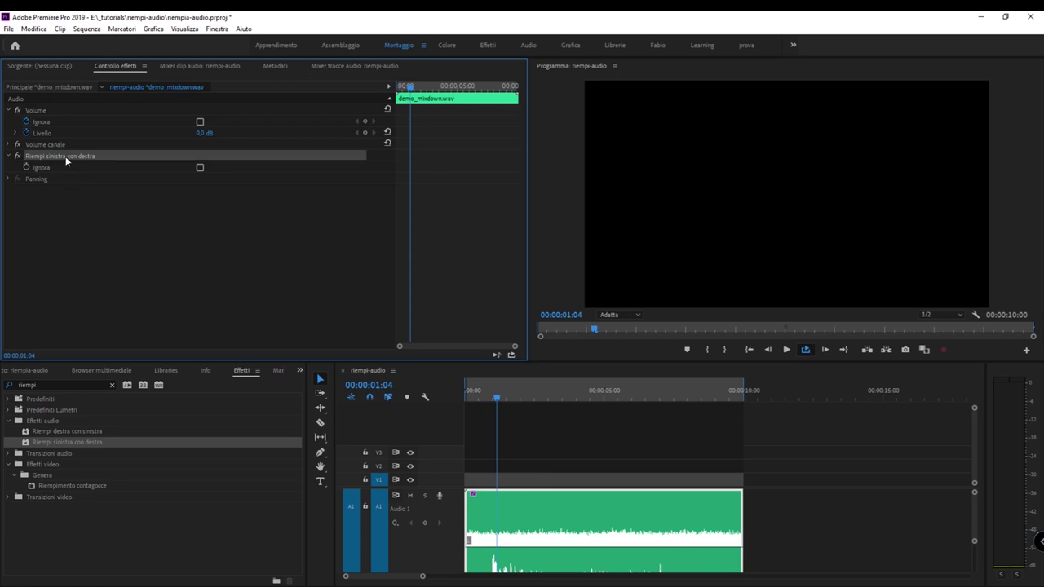
{"action": "key", "text": "Delete"}
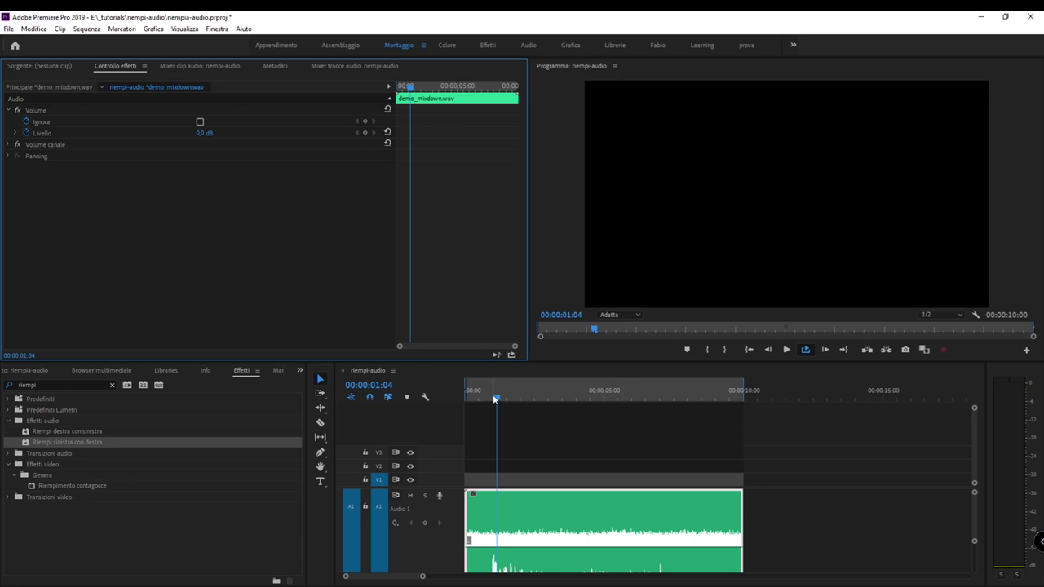
{"action": "key", "text": "space"}
{"action": "key", "text": "space"}
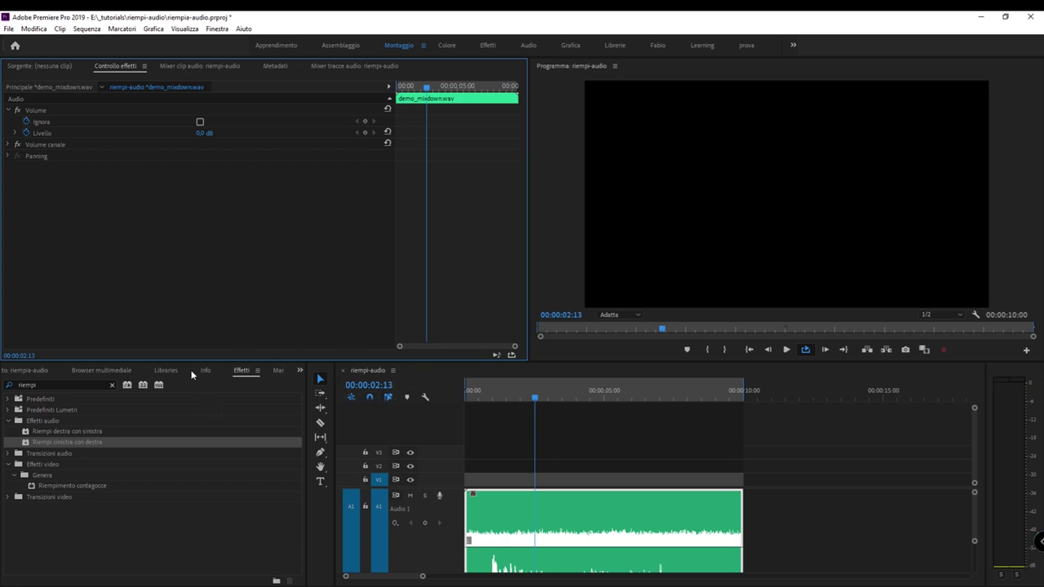
- Show the Progetto panel and enlarge it to reveal all of demo_mixdown.wav's columns
{"action": "left_click", "coordinate": [40, 372]}
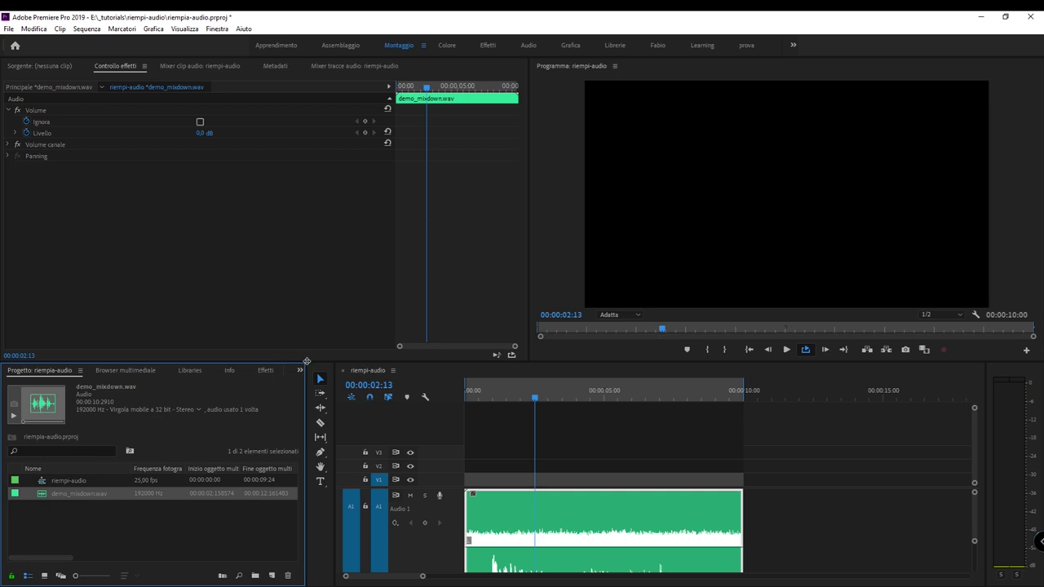
{"action": "mouse_move", "coordinate": [307, 361]}
{"action": "left_mouse_down"}
{"action": "mouse_move", "coordinate": [556, 253]}
{"action": "mouse_move", "coordinate": [534, 258]}
{"action": "left_mouse_up"}
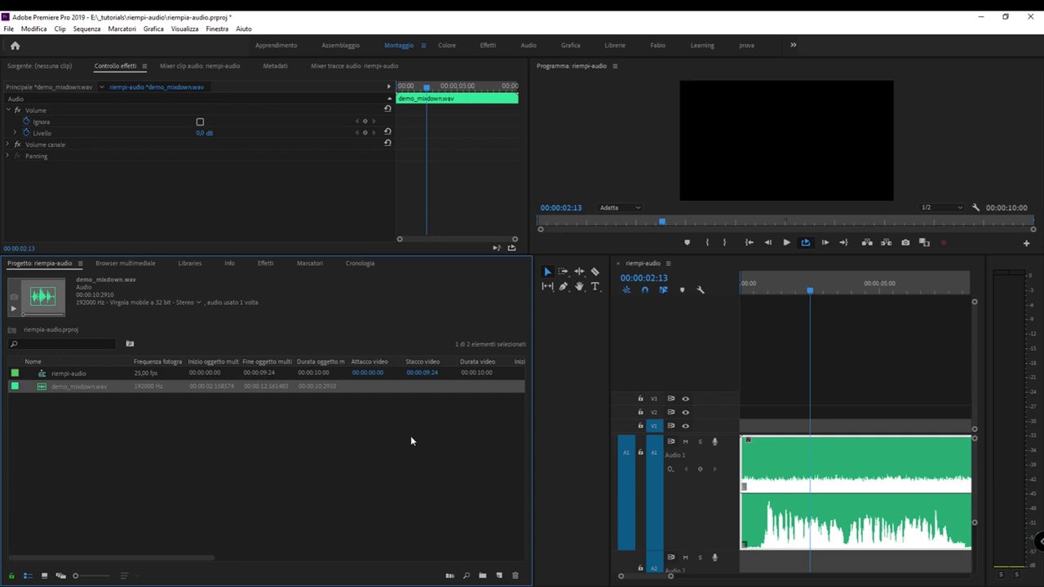
- Clear the previous selection and select demo_mixdown.wav in the Project panel
{"action": "left_click_drag", "start_coordinate": [250, 441], "coordinate": [102, 421]}
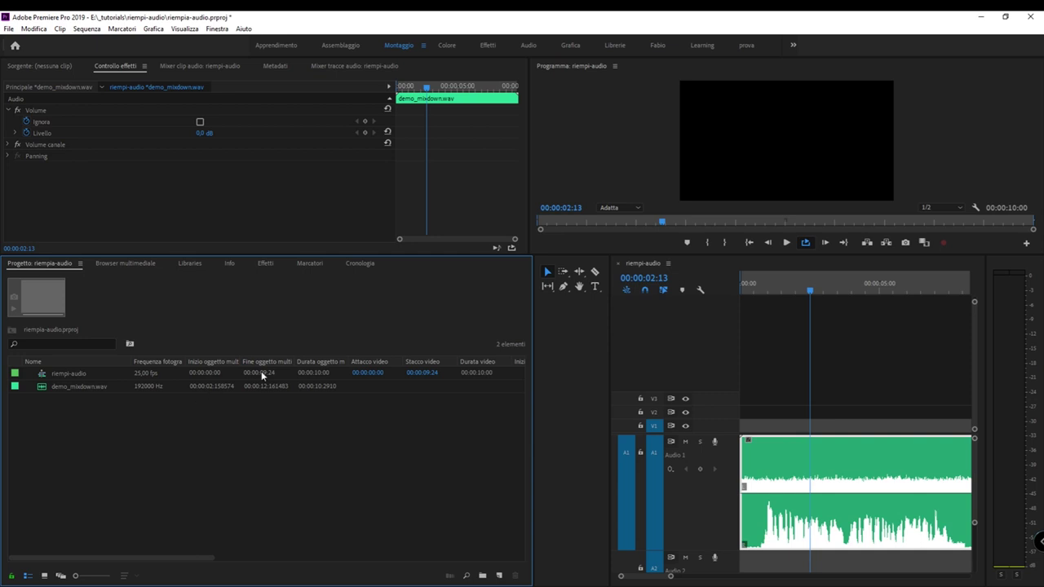
{"action": "left_click", "coordinate": [58, 388]}
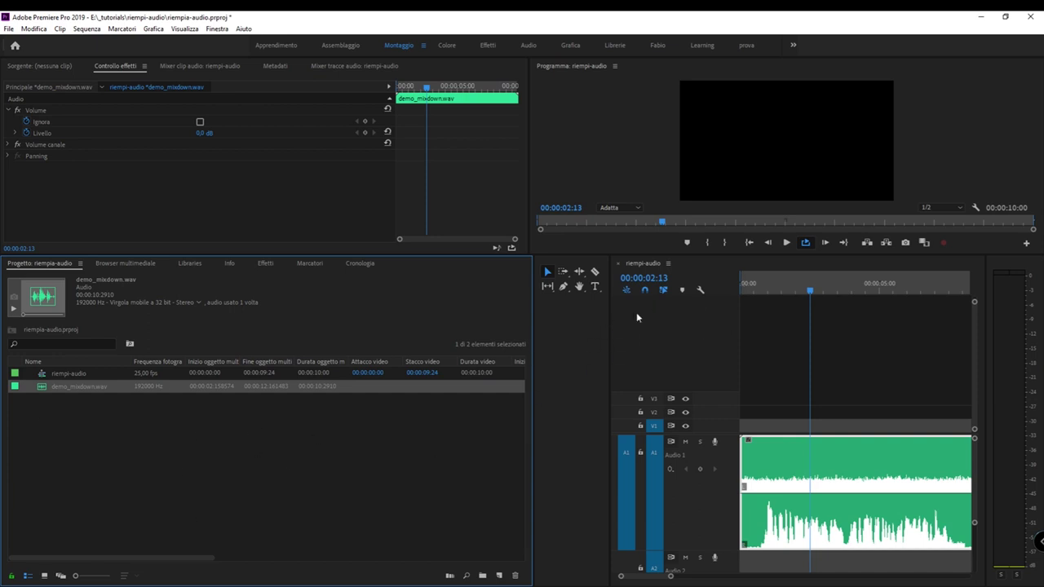
- Widen the Timeline, reveal the clip's source demo_mixdown.wav in the project, and open its shortcut menu
{"action": "left_click_drag", "start_coordinate": [532, 351], "coordinate": [306, 351]}
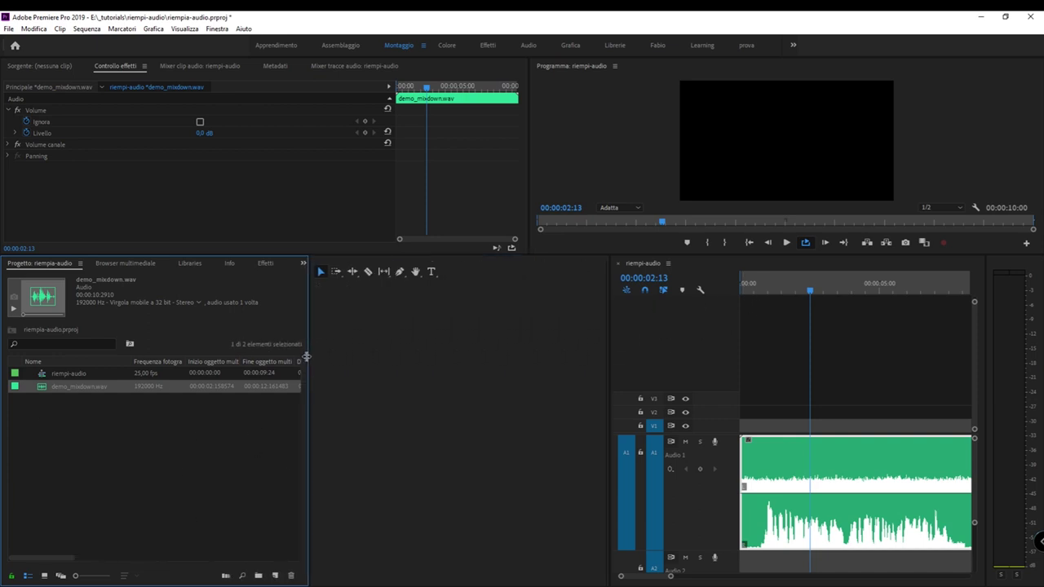
{"action": "left_click_drag", "start_coordinate": [615, 331], "coordinate": [309, 330]}
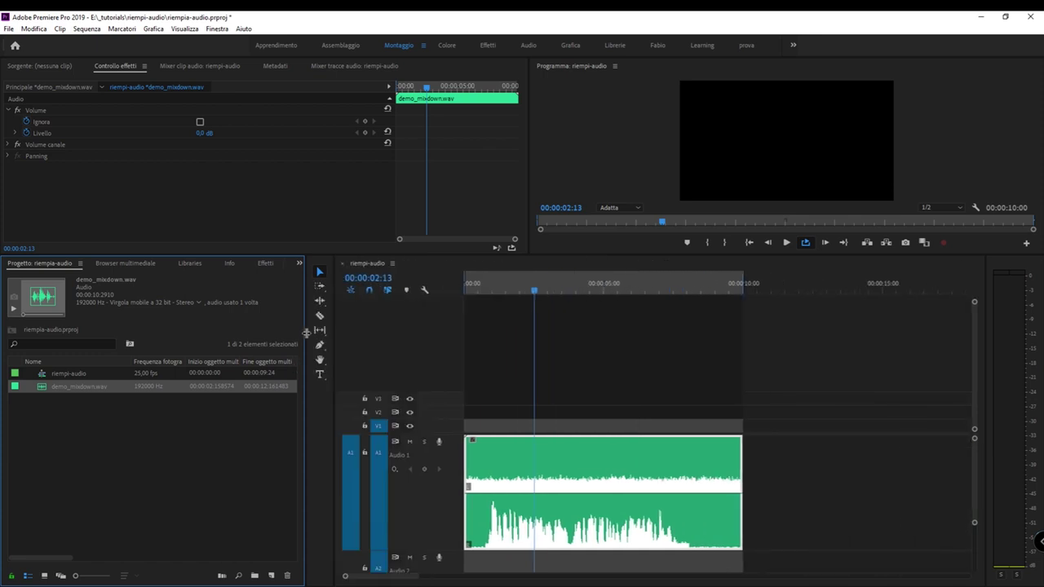
{"action": "right_click", "coordinate": [480, 497]}
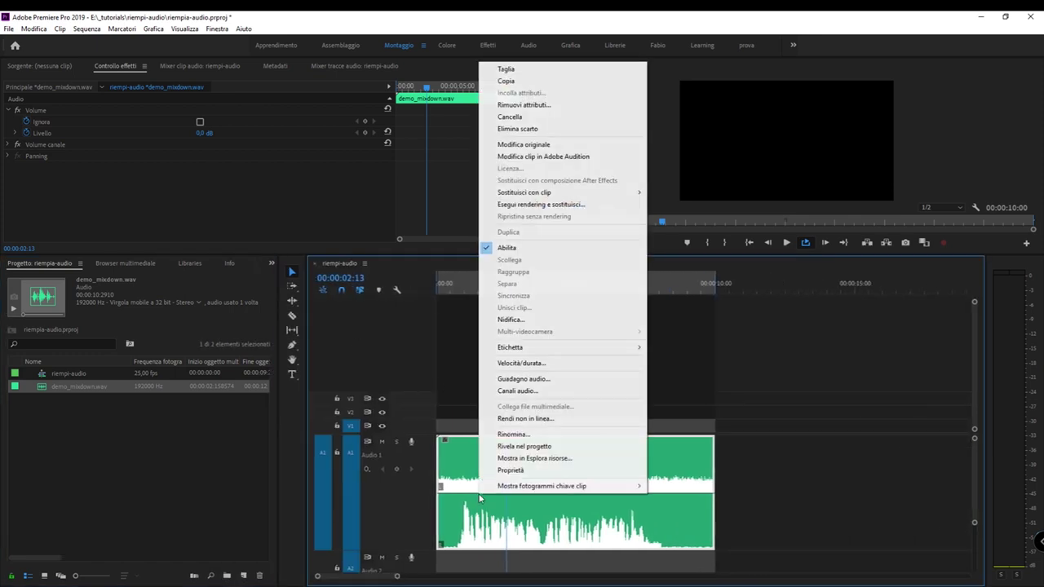
{"action": "left_click", "coordinate": [574, 448]}
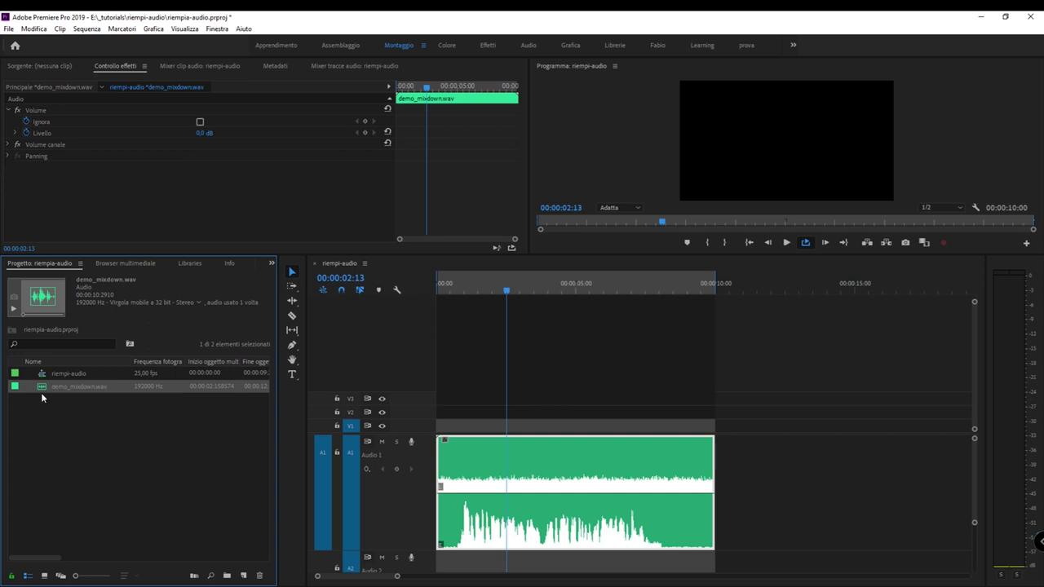
{"action": "right_click", "coordinate": [38, 389]}
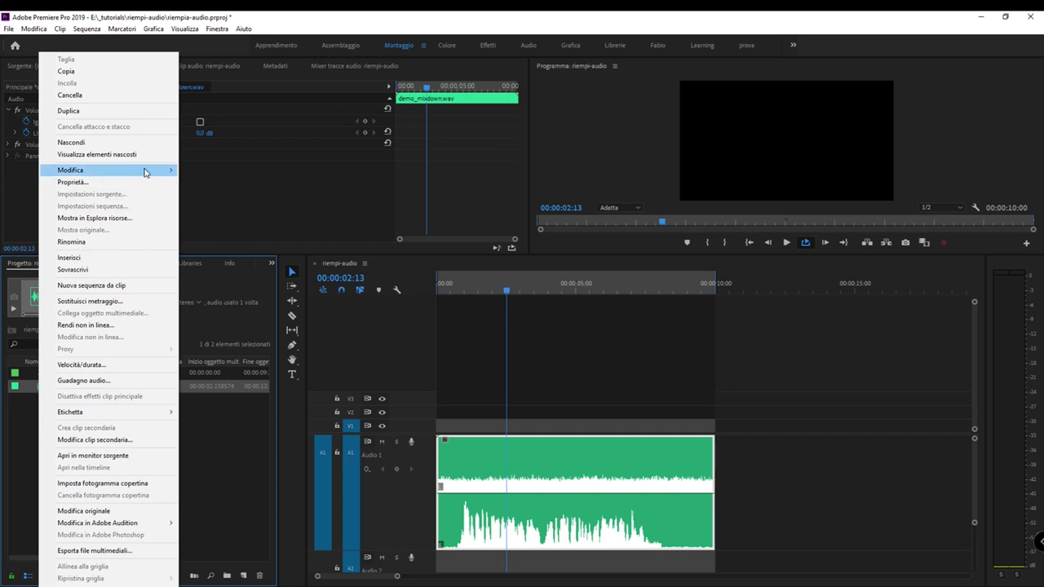
- Open the Modifica > Canali audio dialog for demo_mixdown.wav
{"action": "mouse_move", "coordinate": [145, 172]}
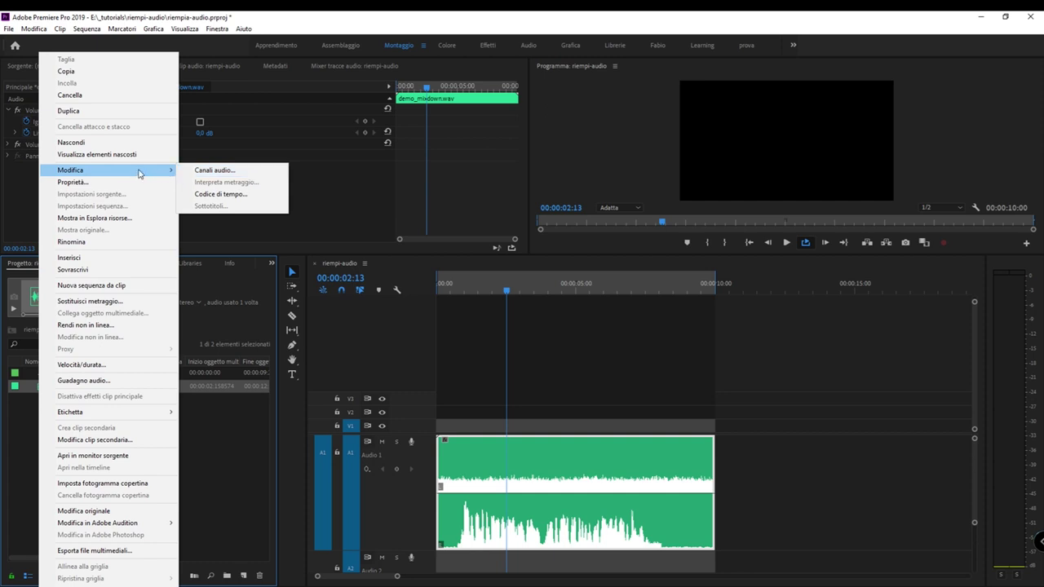
{"action": "left_click", "coordinate": [248, 177]}
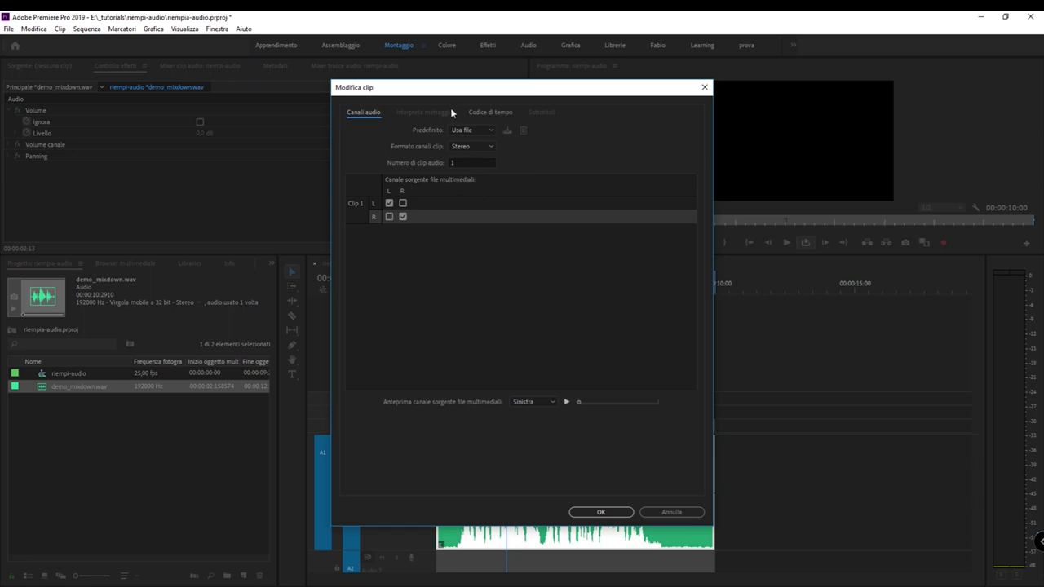
{"action": "mouse_move", "coordinate": [450, 93]}
{"action": "left_mouse_down"}
{"action": "mouse_move", "coordinate": [493, 74]}
{"action": "mouse_move", "coordinate": [493, 55]}
{"action": "left_mouse_up"}
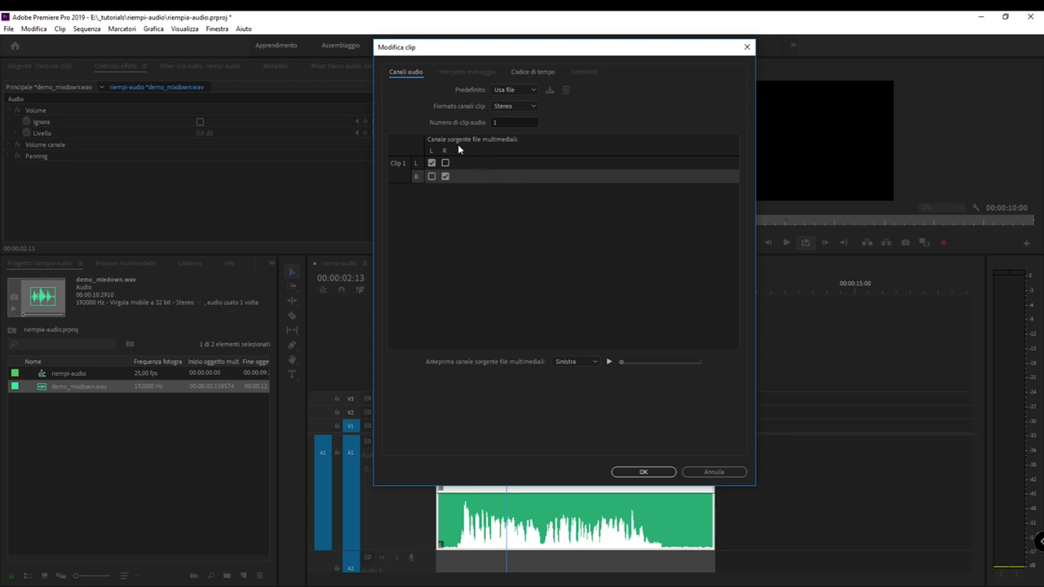
{"action": "left_click", "coordinate": [513, 141]}
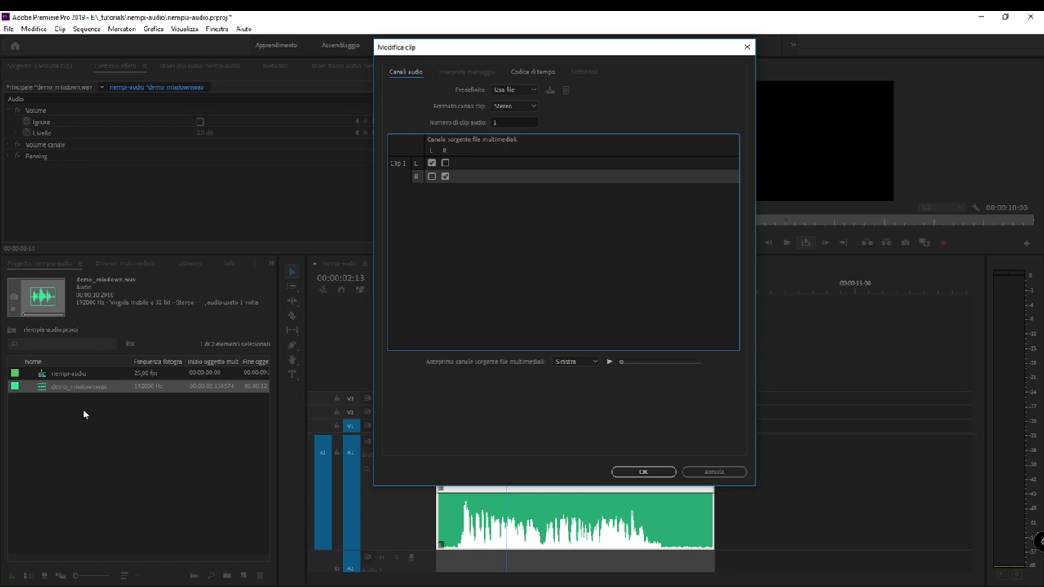
- Map Clip 1's L output to source channel R instead of source L
{"action": "left_click", "coordinate": [432, 162]}
{"action": "left_click", "coordinate": [445, 163]}
{"action": "left_click", "coordinate": [445, 163]}
- Apply the R-only mapping, play the sequence from the start, and resize the audio meters panel
{"action": "left_click", "coordinate": [630, 474]}
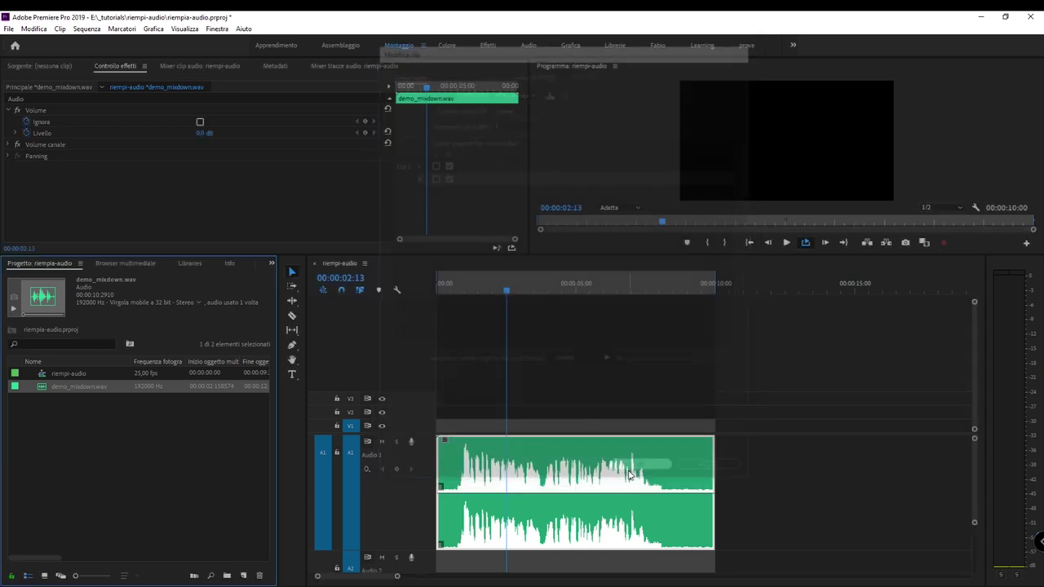
{"action": "left_click", "coordinate": [381, 290]}
{"action": "key", "text": "Home"}
{"action": "key", "text": "space"}
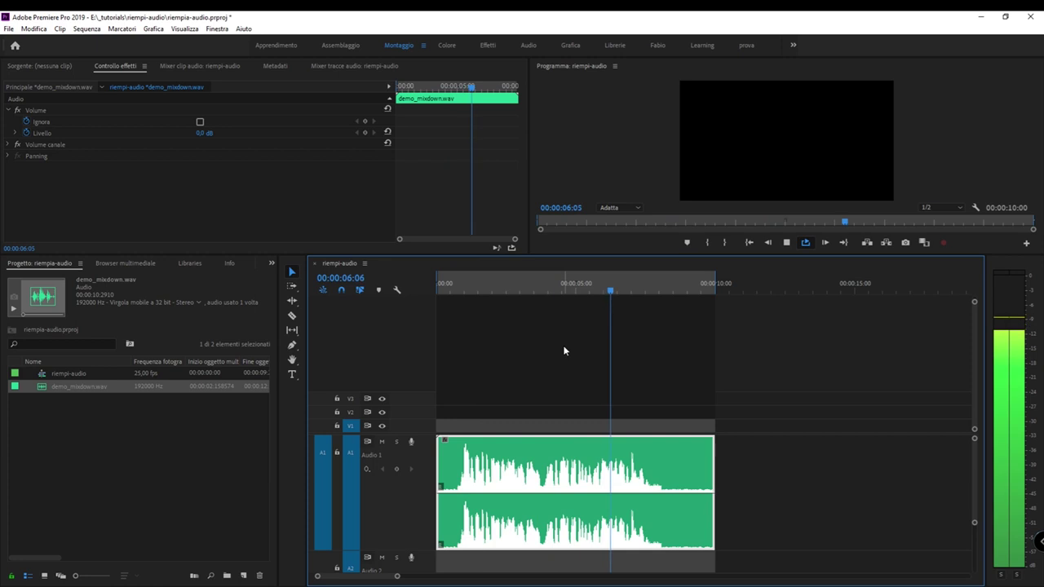
{"action": "key", "text": "space"}
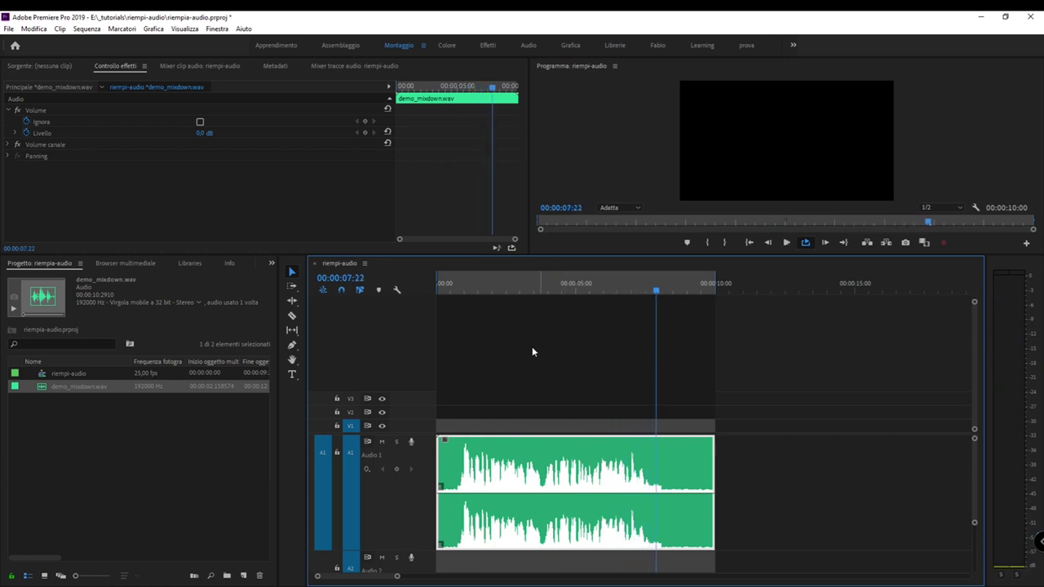
{"action": "left_click_drag", "start_coordinate": [988, 308], "coordinate": [746, 311]}
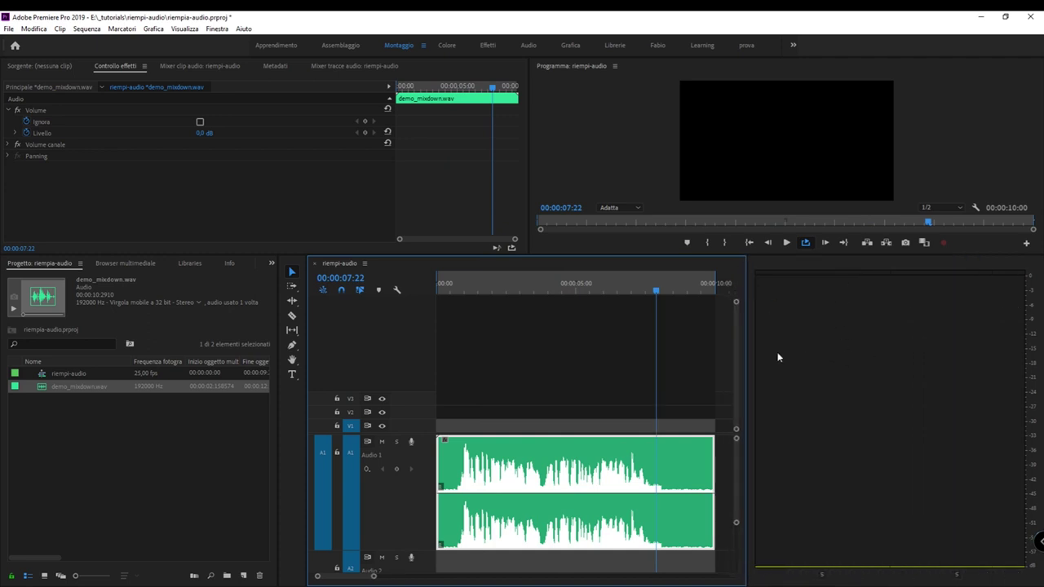
{"action": "left_click_drag", "start_coordinate": [745, 361], "coordinate": [935, 349]}
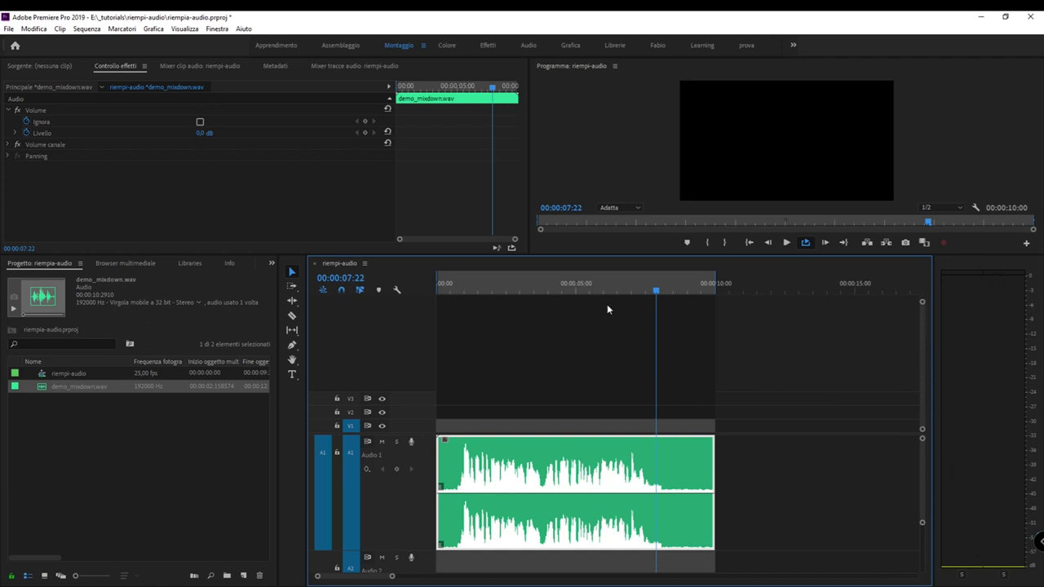
- Play the sequence opening twice from the start, stopping at 00:00:02:15, to hear the imbalance
{"action": "left_click_drag", "start_coordinate": [657, 285], "coordinate": [439, 285]}
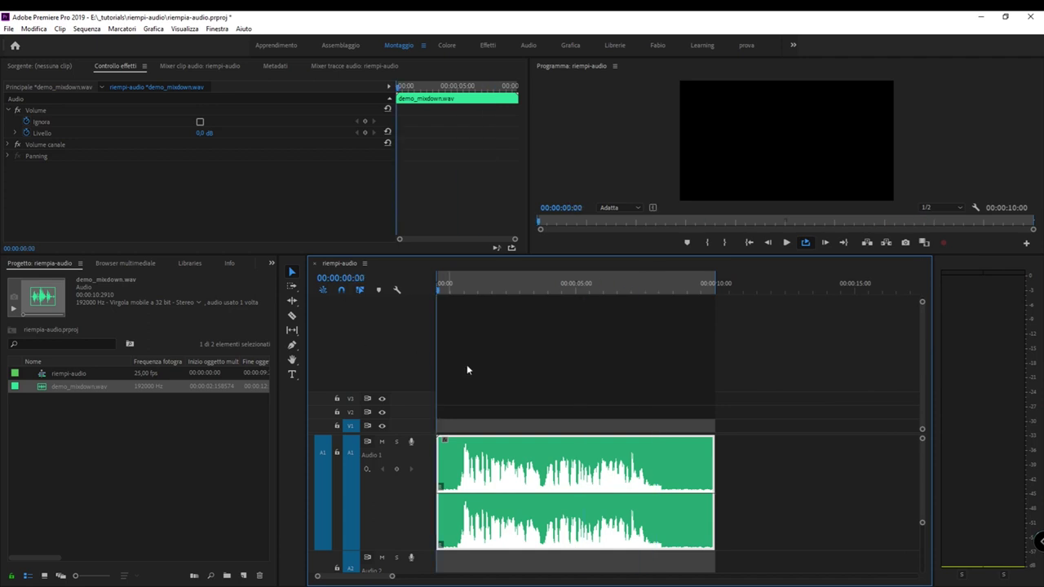
{"action": "key", "text": "space"}
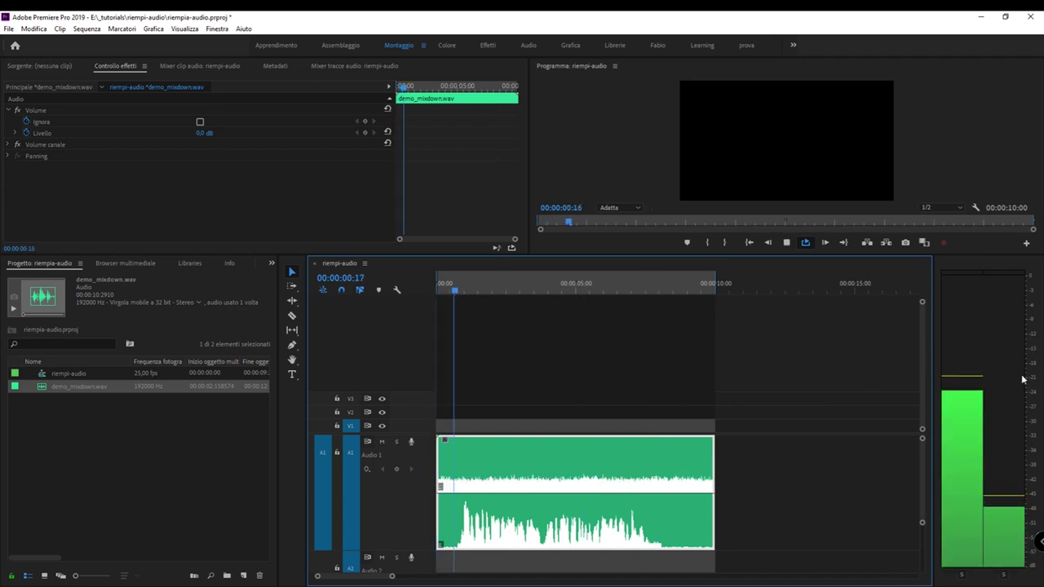
{"action": "key", "text": "space"}
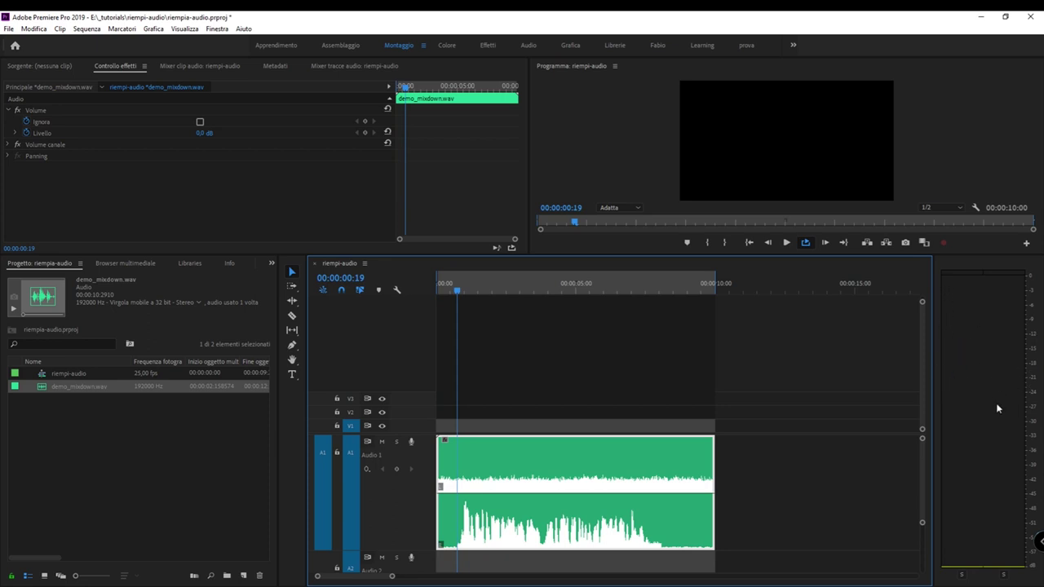
{"action": "key", "text": "space"}
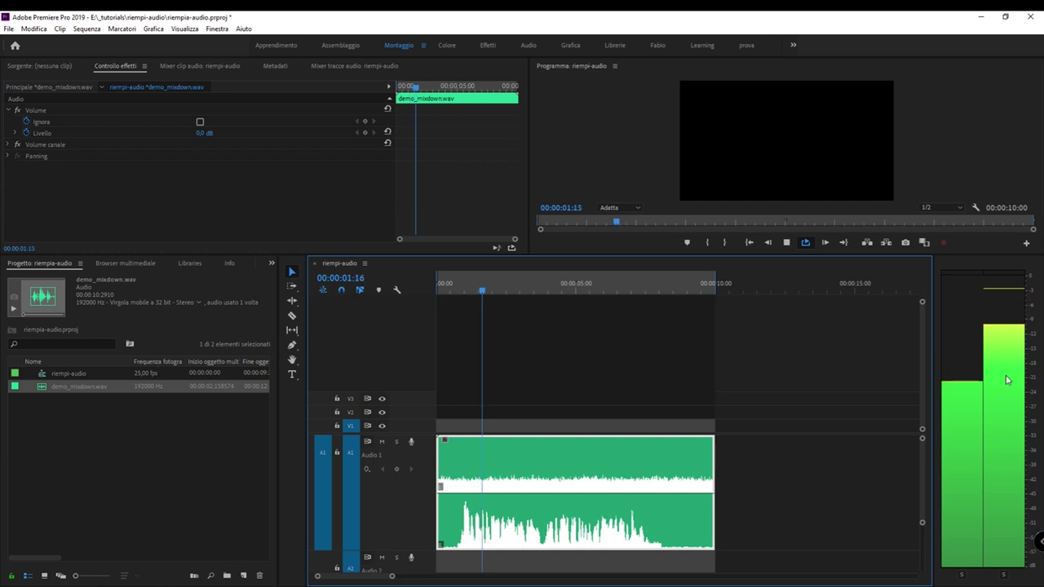
{"action": "key", "text": "space"}
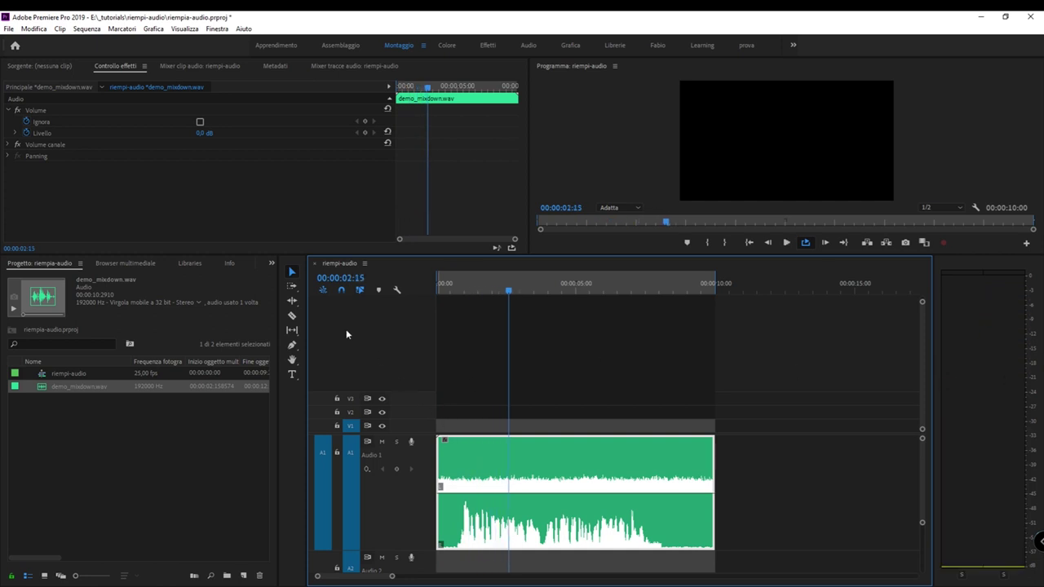
- Through Modifica > Canali audio, set Clip 1's L channel to source R only and confirm
{"action": "right_click", "coordinate": [56, 385]}
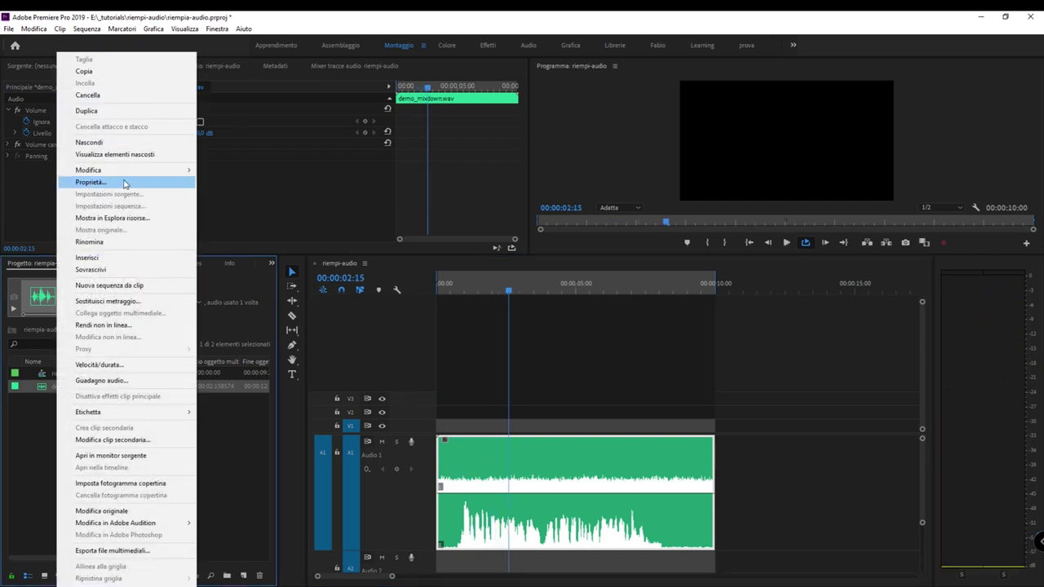
{"action": "mouse_move", "coordinate": [126, 171]}
{"action": "left_click", "coordinate": [230, 170]}
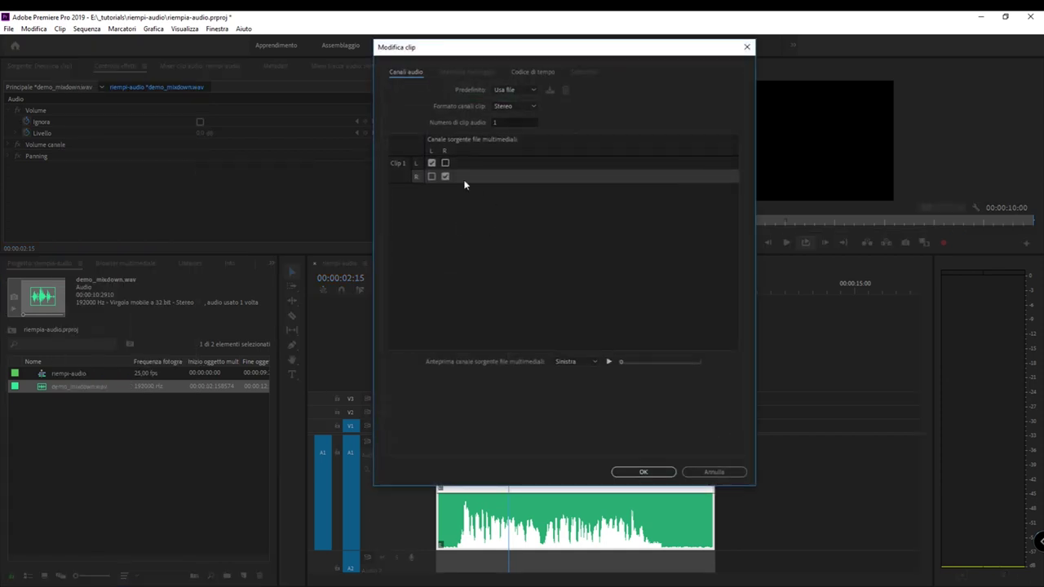
{"action": "left_click", "coordinate": [445, 163]}
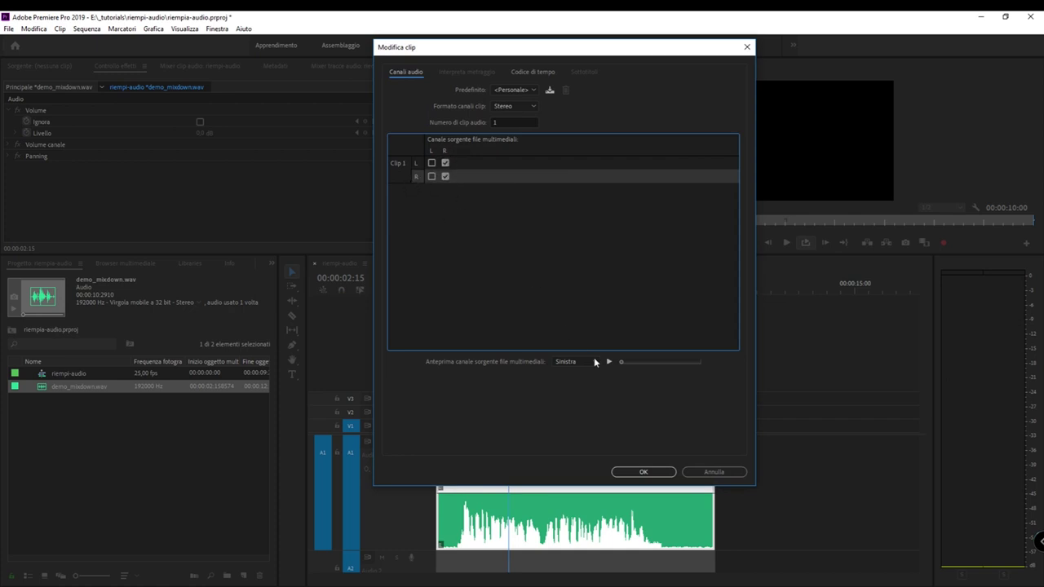
{"action": "left_click", "coordinate": [635, 473]}
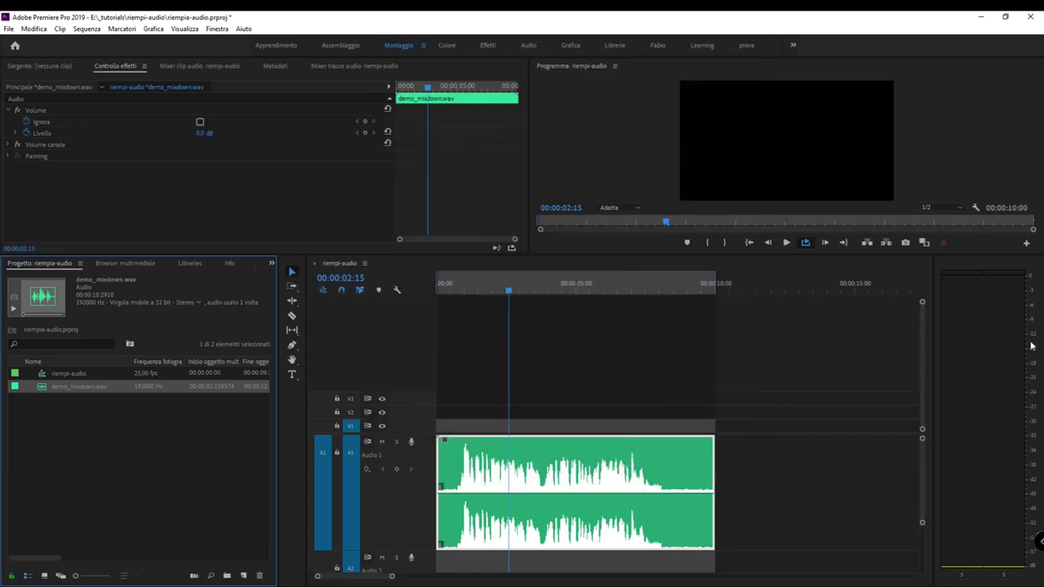
- Play the remapped sequence from the start, stopping at 00:00:04:14, then deselect the clip
{"action": "left_click", "coordinate": [368, 280]}
{"action": "key", "text": "Home"}
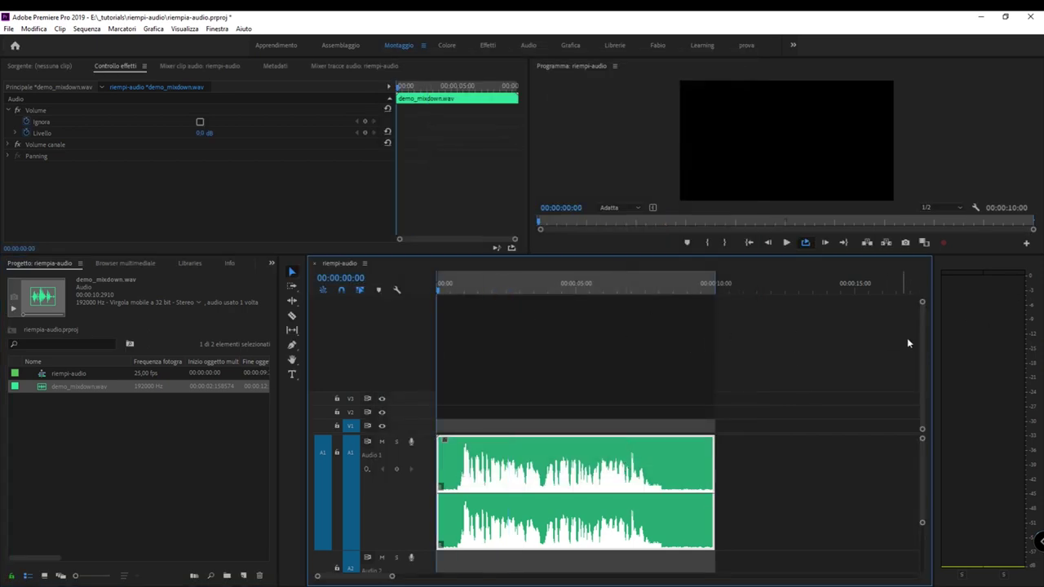
{"action": "key", "text": "space"}
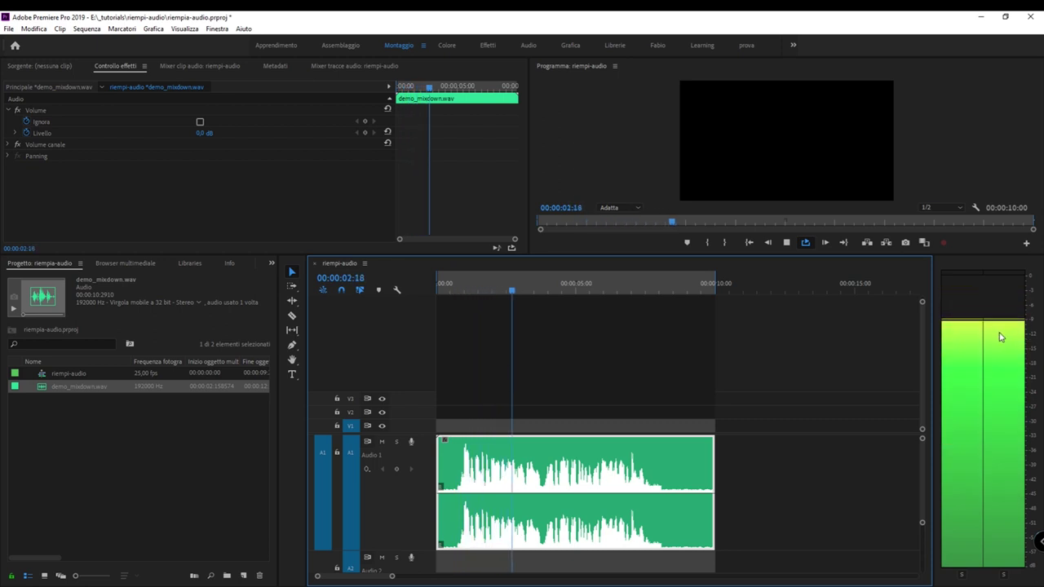
{"action": "key", "text": "space"}
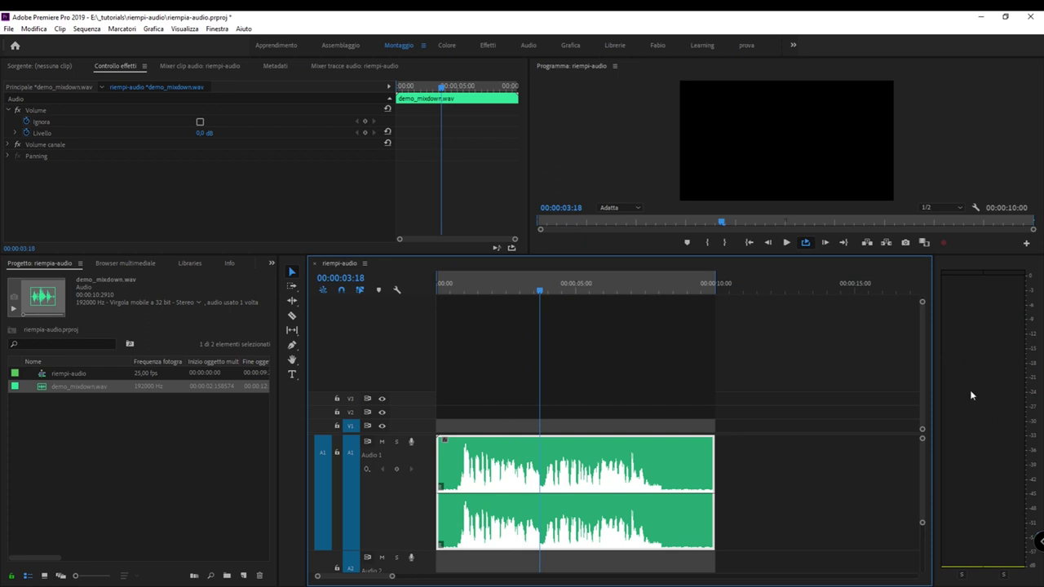
{"action": "key", "text": "space"}
{"action": "key", "text": "space"}
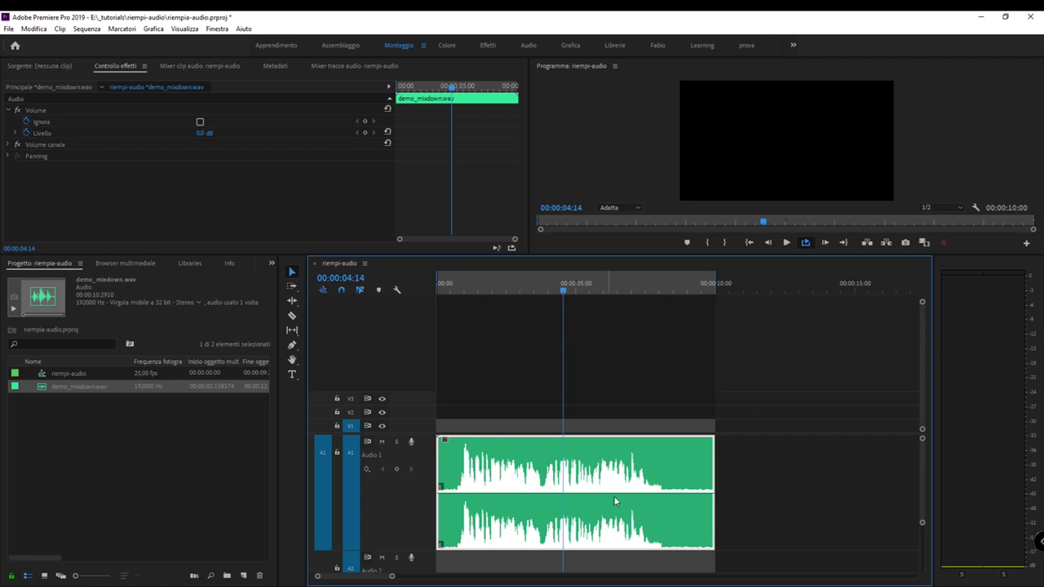
{"action": "left_click", "coordinate": [655, 348]}
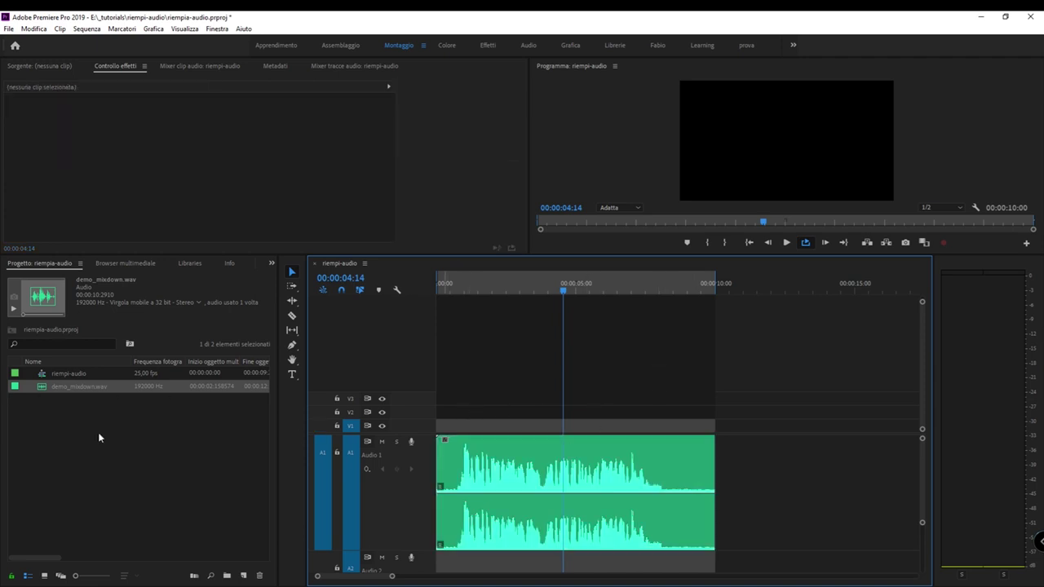
- Select the demo_mixdown.wav clip on the timeline, return the playhead to the start, and zoom out
{"action": "left_click", "coordinate": [49, 388]}
{"action": "right_click", "coordinate": [42, 390]}
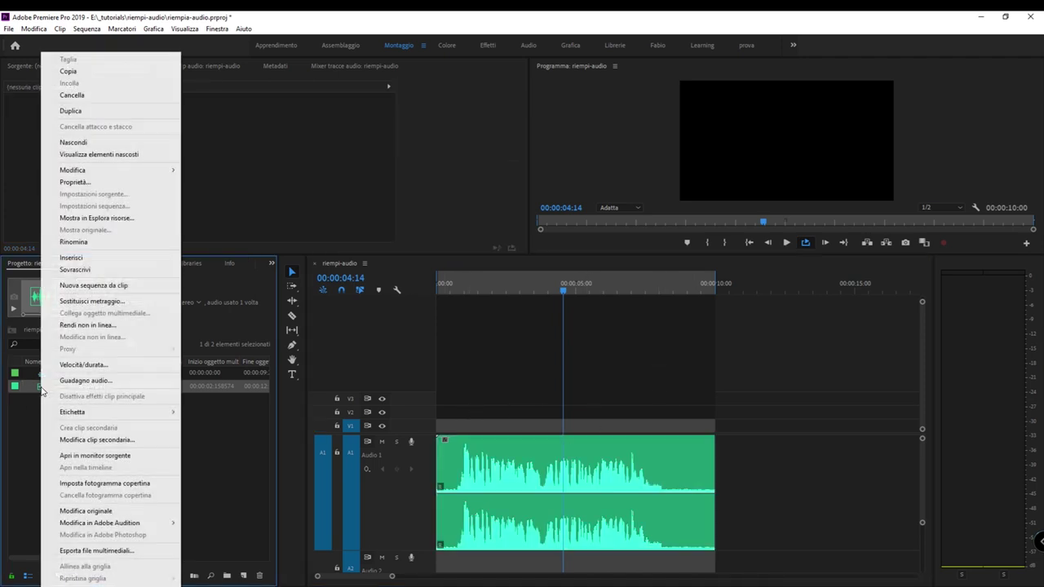
{"action": "mouse_move", "coordinate": [117, 173]}
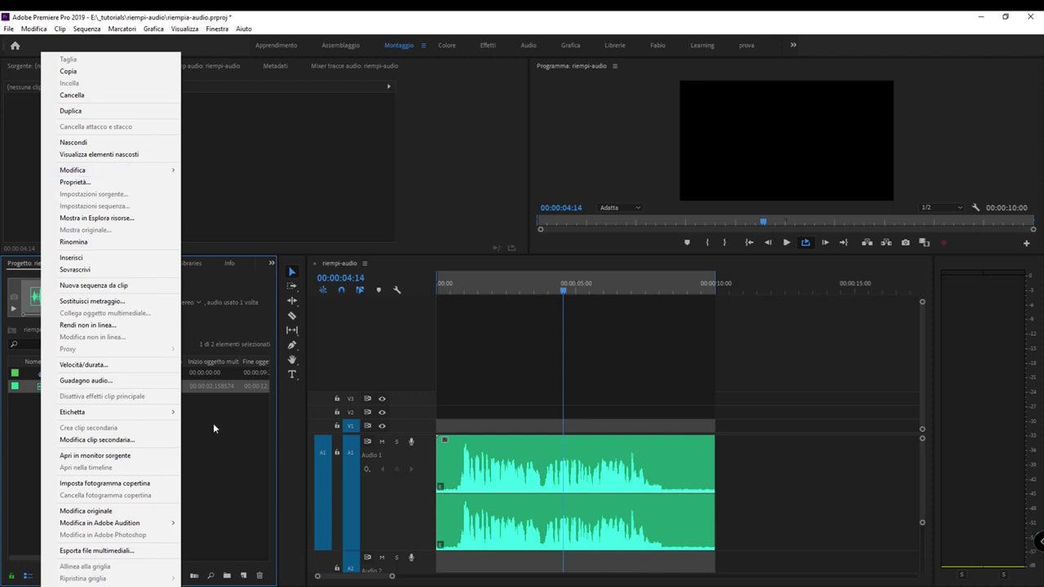
{"action": "left_click", "coordinate": [214, 426]}
{"action": "left_click_drag", "start_coordinate": [515, 291], "coordinate": [410, 290]}
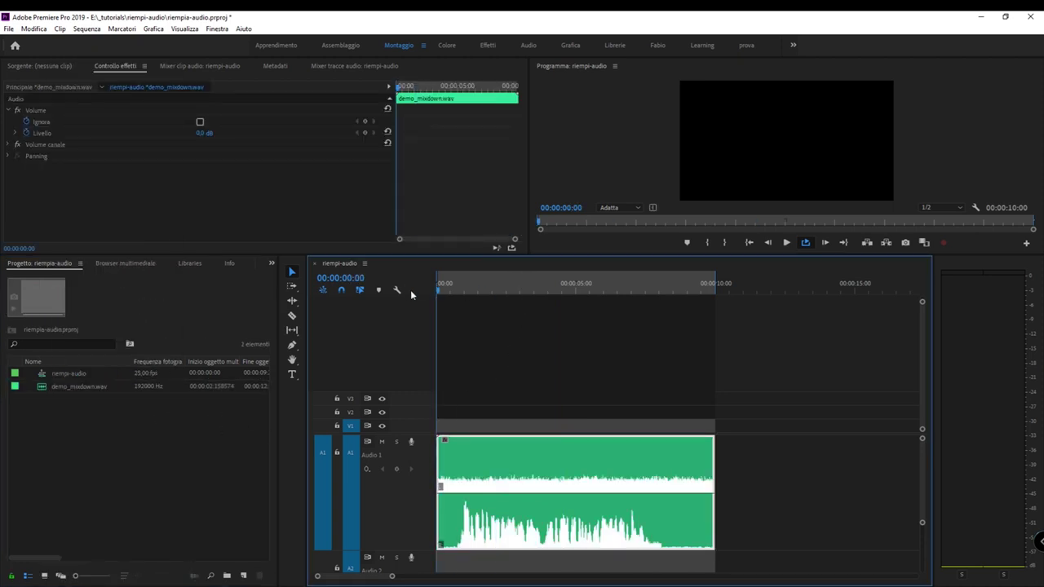
{"action": "key", "text": "minus"}
{"action": "key", "text": "minus"}
{"action": "key", "text": "minus"}
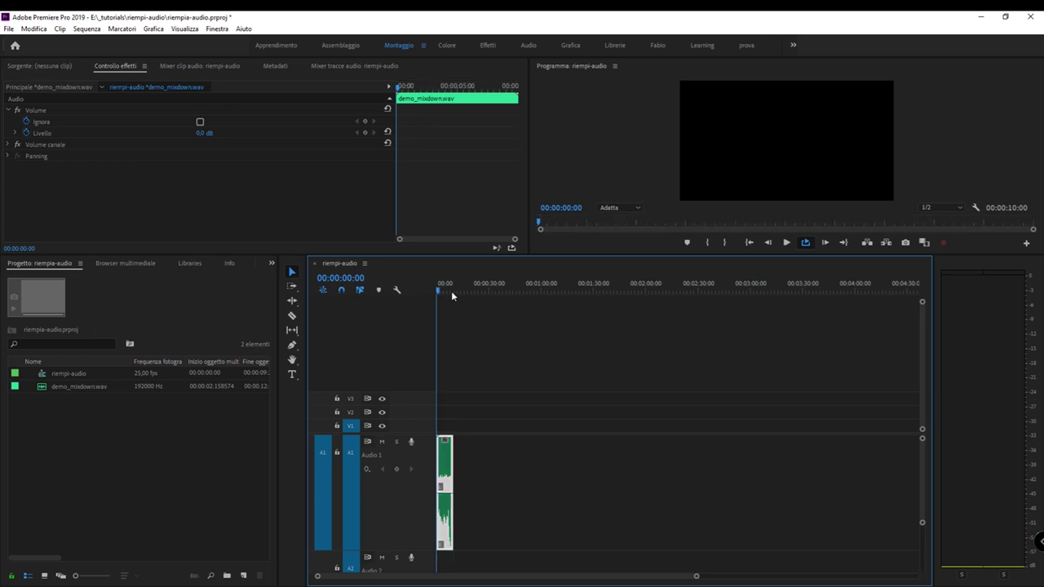
- Alt-drag copies until Audio 1 holds eight back-to-back demo_mixdown.wav clips, then maximize the Timeline
{"action": "mouse_move", "coordinate": [507, 376]}
{"action": "left_mouse_down"}
{"action": "mouse_move", "coordinate": [444, 447]}
{"action": "mouse_move", "coordinate": [529, 443]}
{"action": "left_mouse_up"}
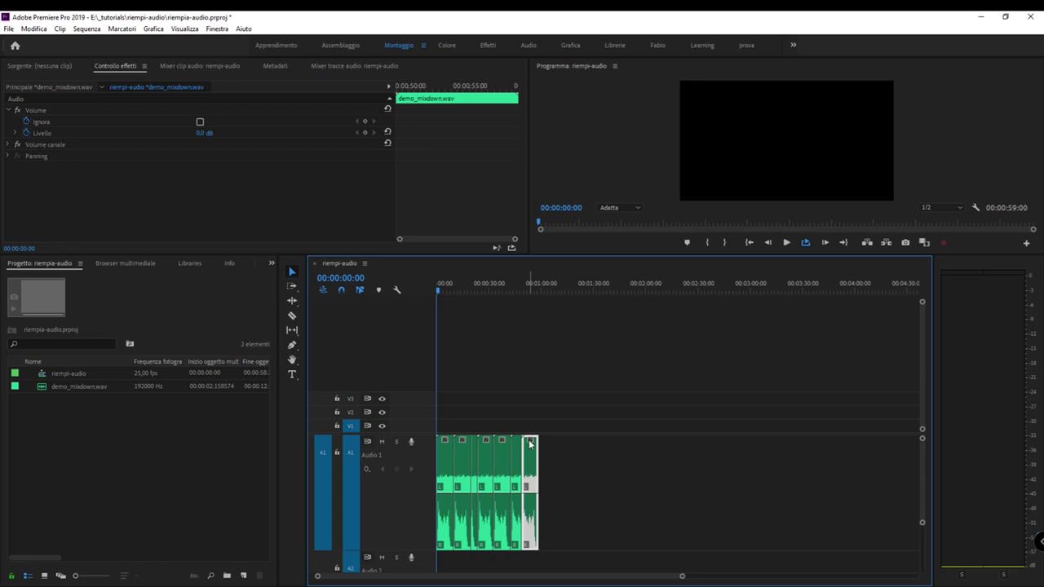
{"action": "left_click_drag", "start_coordinate": [529, 443], "coordinate": [545, 441]}
{"action": "left_click", "coordinate": [661, 417]}
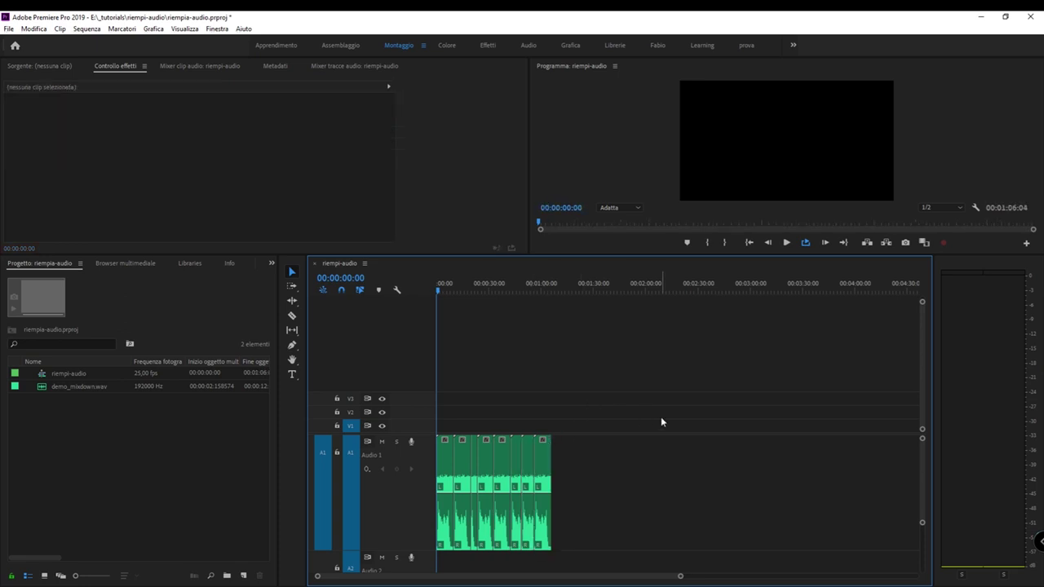
{"action": "key", "text": "="}
{"action": "key", "text": "grave"}
{"action": "key", "text": "equal"}
{"action": "key", "text": "equal"}
{"action": "key", "text": "minus"}
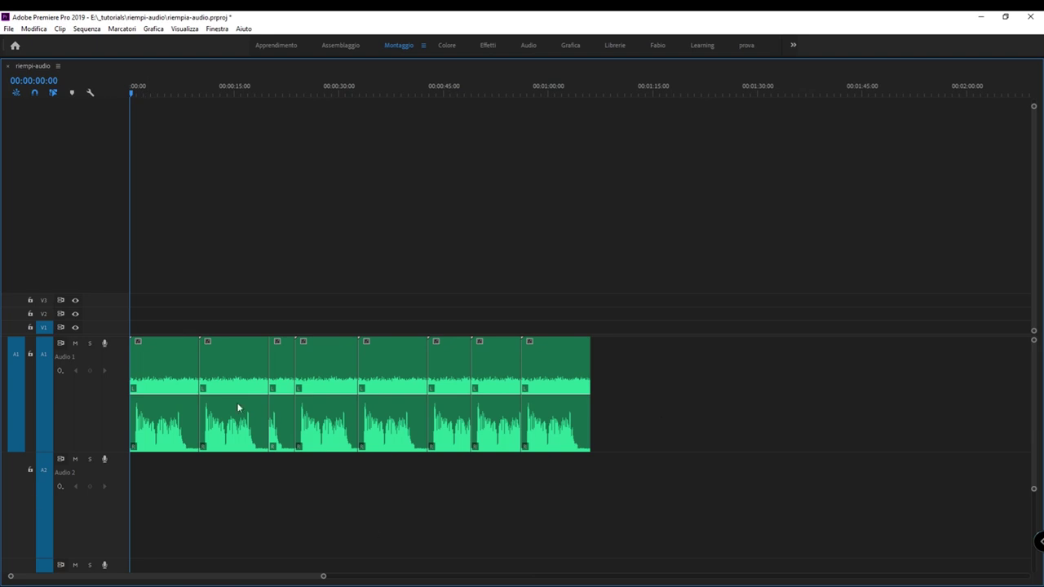
- Restore the normal layout, briefly preview the start, zoom out, and marquee-select all eight Audio 1 clips
{"action": "key", "text": "grave"}
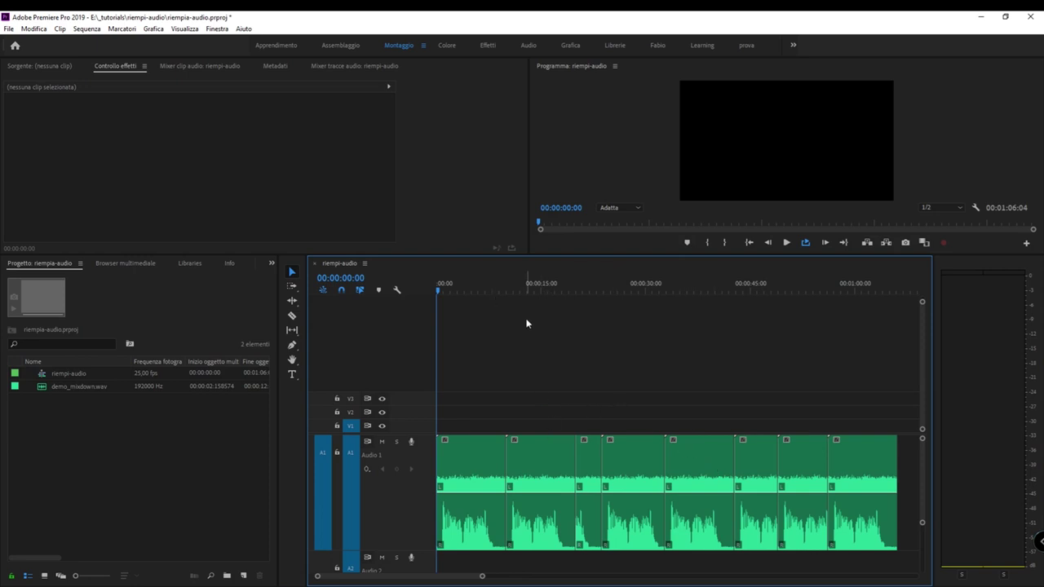
{"action": "key", "text": "space"}
{"action": "key", "text": "space"}
{"action": "key", "text": "d"}
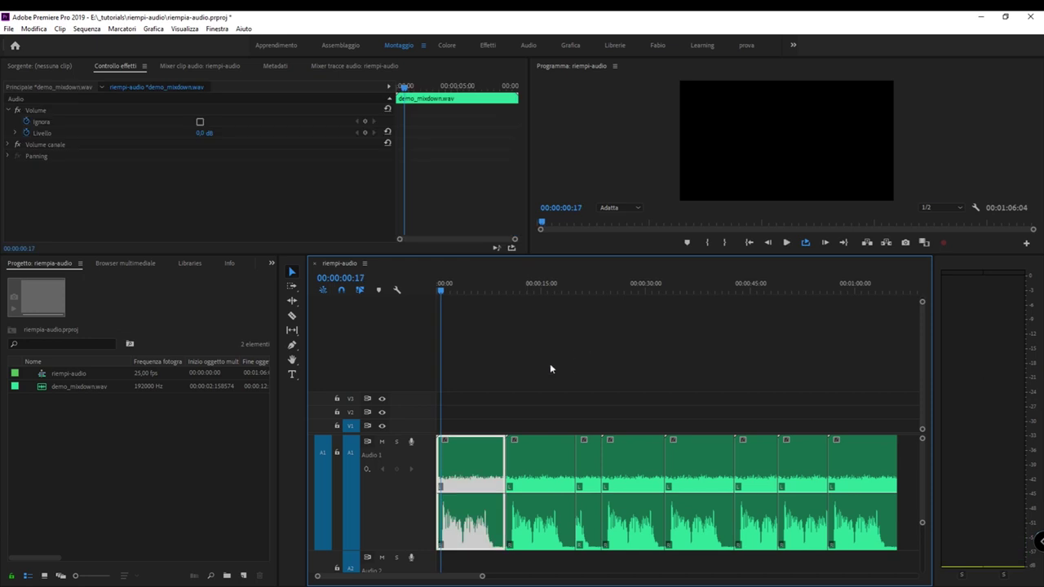
{"action": "left_click", "coordinate": [720, 378]}
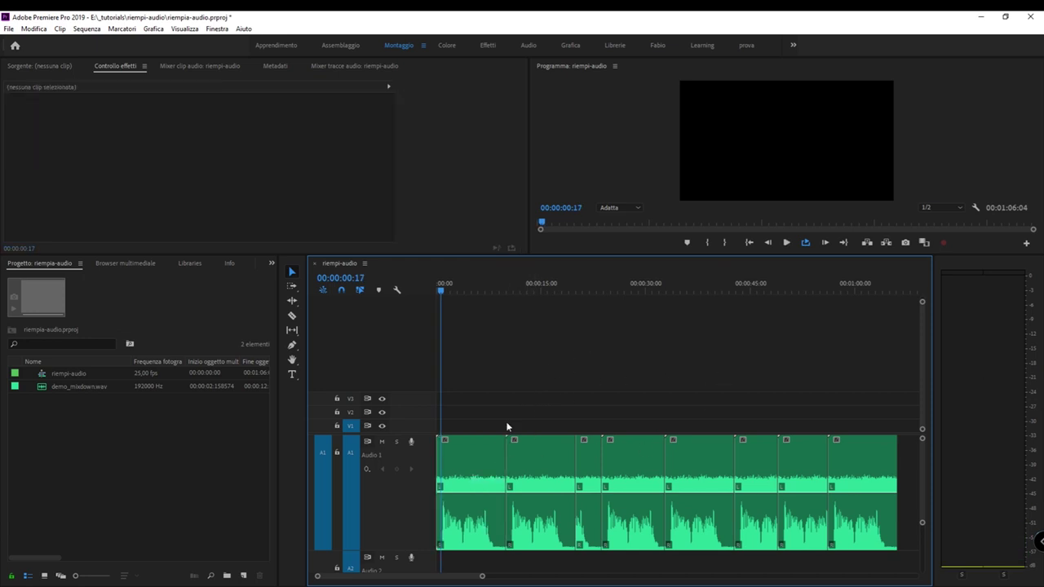
{"action": "key", "text": "minus"}
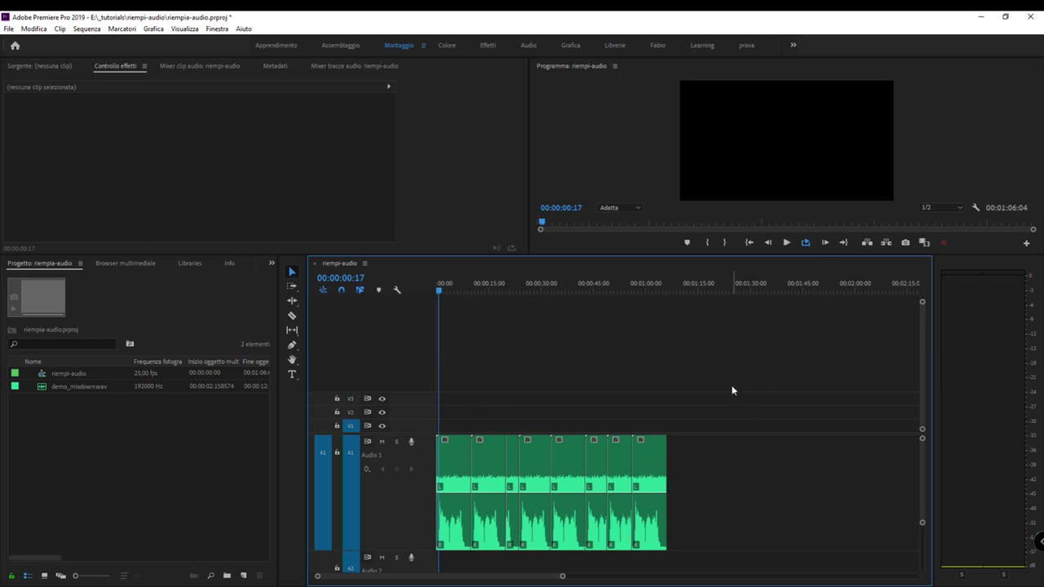
{"action": "left_click_drag", "start_coordinate": [508, 384], "coordinate": [736, 475]}
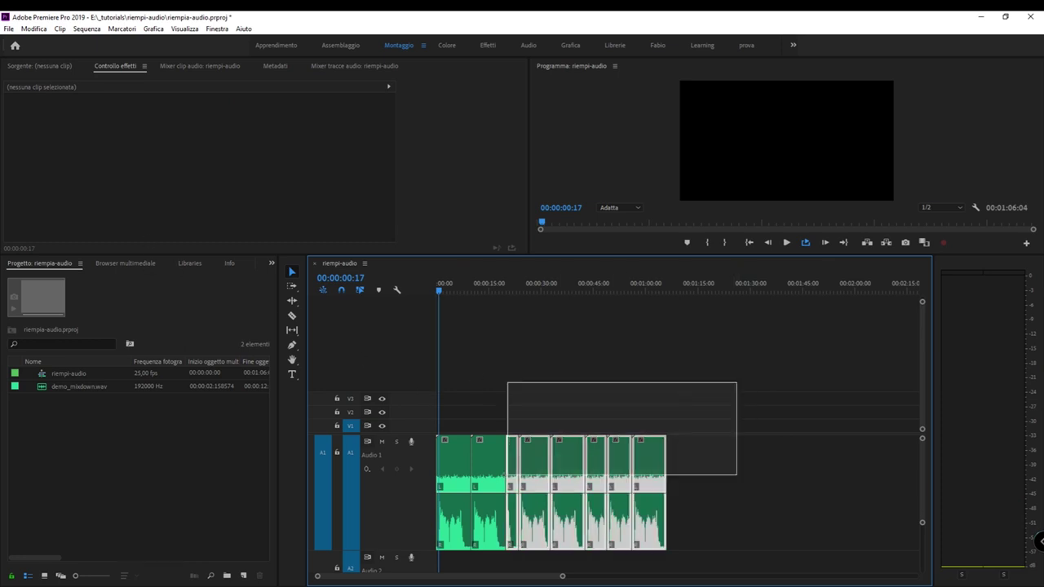
- Select all Audio 1 clips and drop Riempi sinistra con destra from the Effetti panel onto them
{"action": "left_click", "coordinate": [546, 371]}
{"action": "left_click_drag", "start_coordinate": [817, 377], "coordinate": [408, 479]}
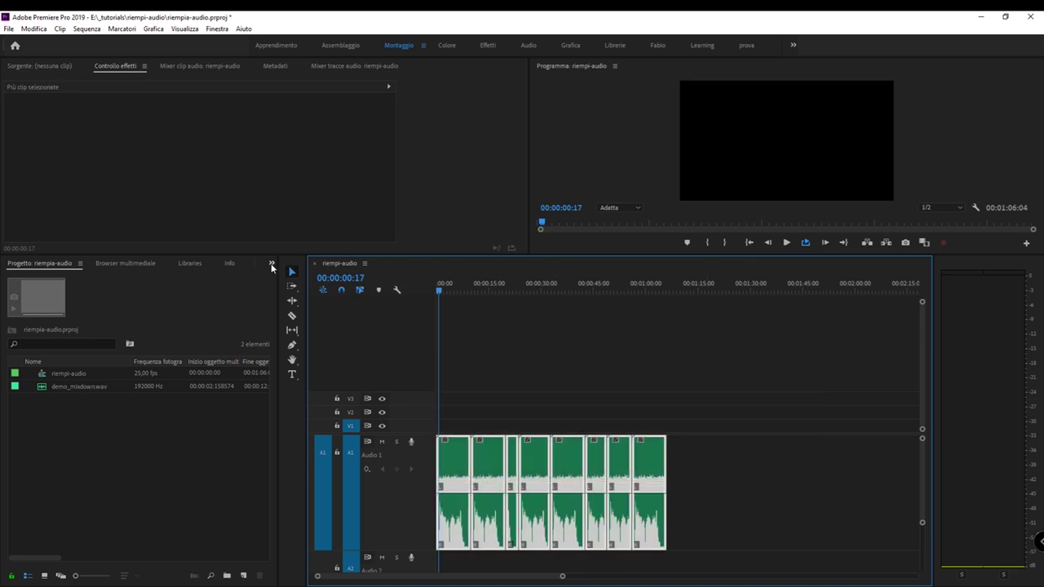
{"action": "left_click", "coordinate": [271, 263]}
{"action": "left_click", "coordinate": [323, 324]}
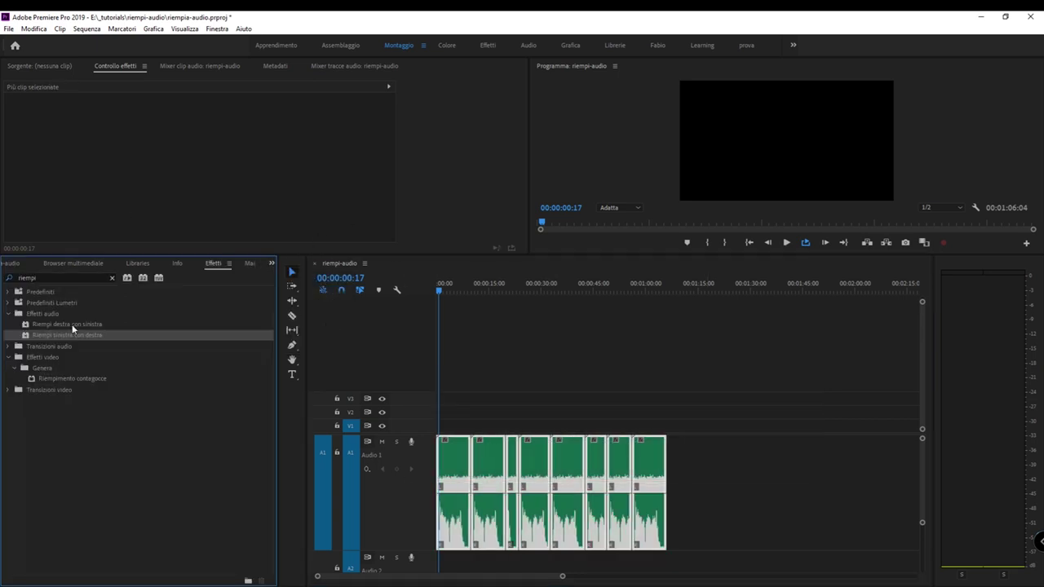
{"action": "left_click_drag", "start_coordinate": [24, 340], "coordinate": [444, 455]}
- Play the sequence, including from about 00:00:45, to hear the filled channels
{"action": "key", "text": "space"}
{"action": "left_click", "coordinate": [595, 292]}
{"action": "key", "text": "space"}
{"action": "key", "text": "space"}
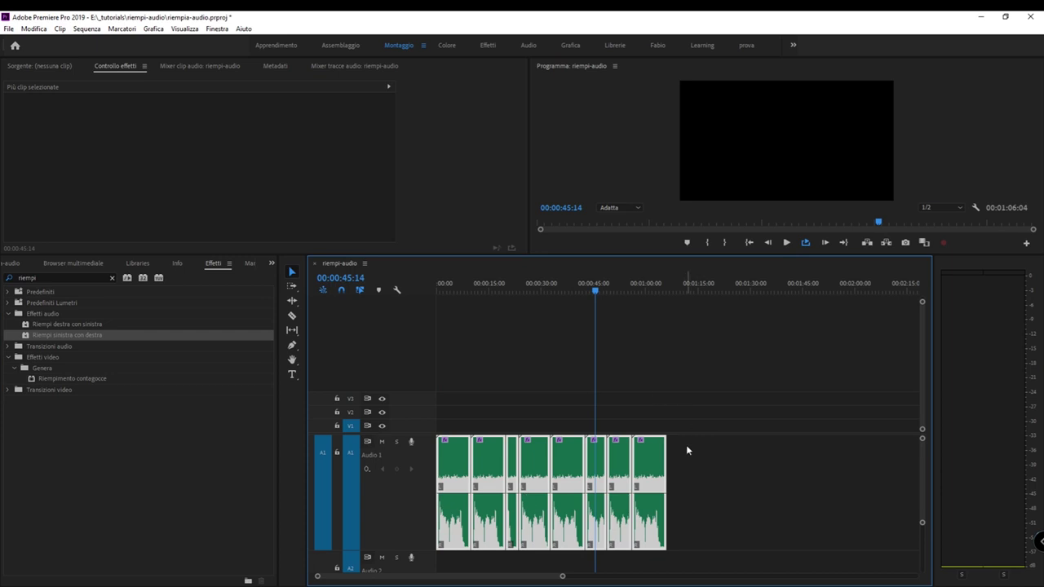
{"action": "left_click", "coordinate": [438, 291]}
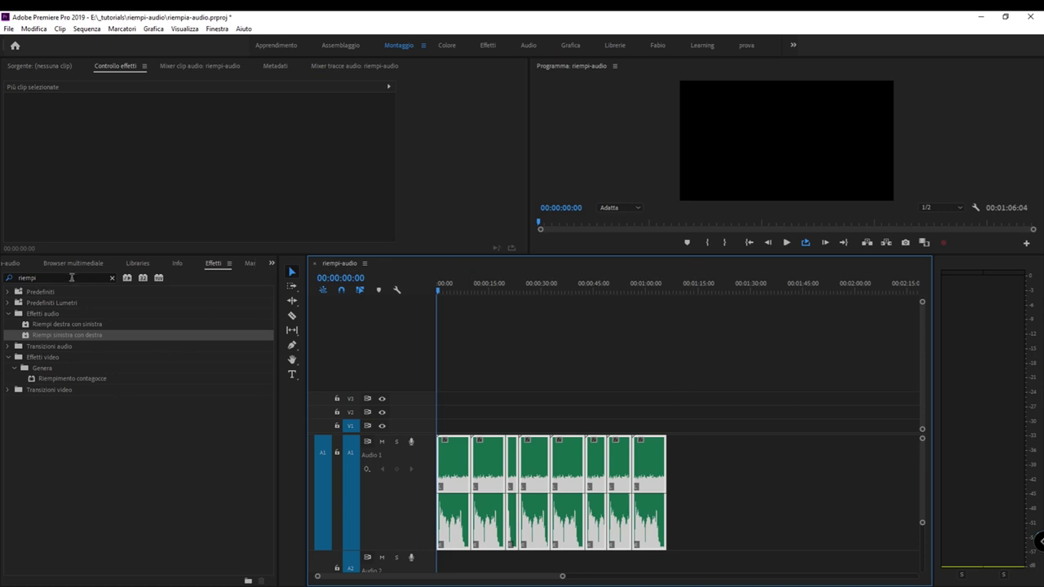
- Return to the Progetto media list and select demo_mixdown.wav
{"action": "left_click", "coordinate": [15, 264]}
{"action": "left_click", "coordinate": [66, 384]}
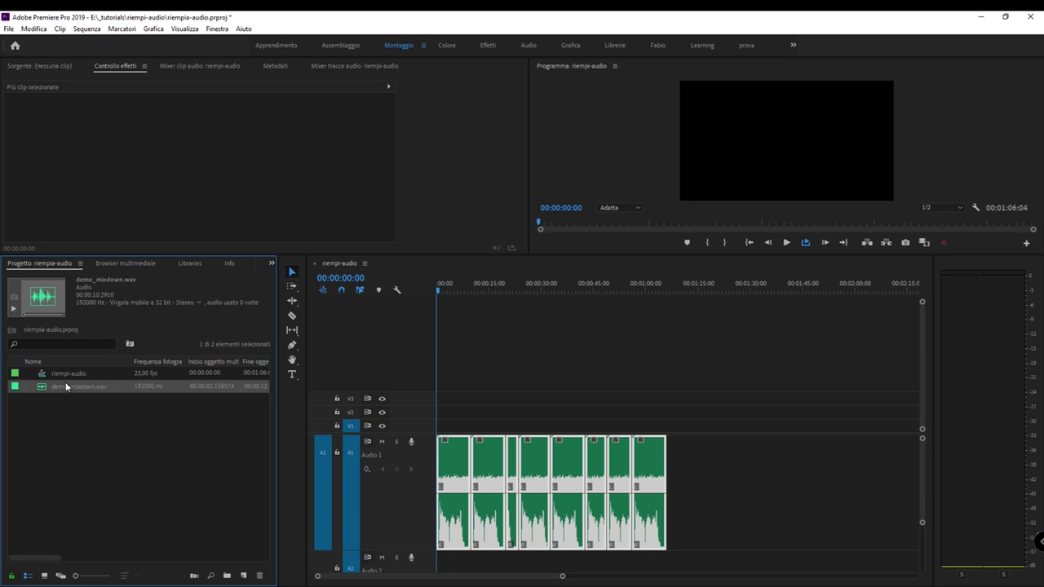
{"action": "left_click", "coordinate": [49, 436]}
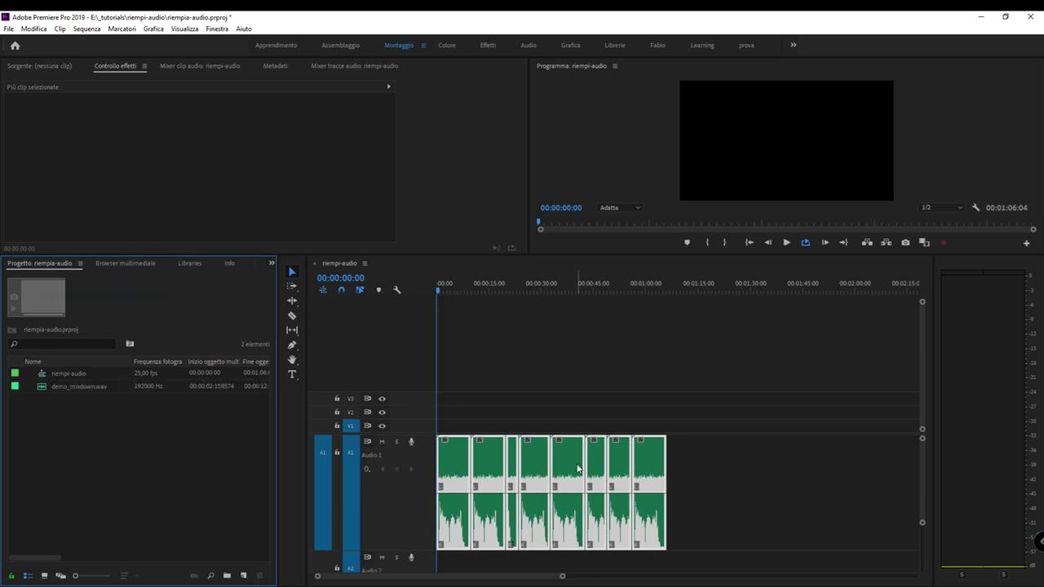
{"action": "left_click", "coordinate": [43, 388]}
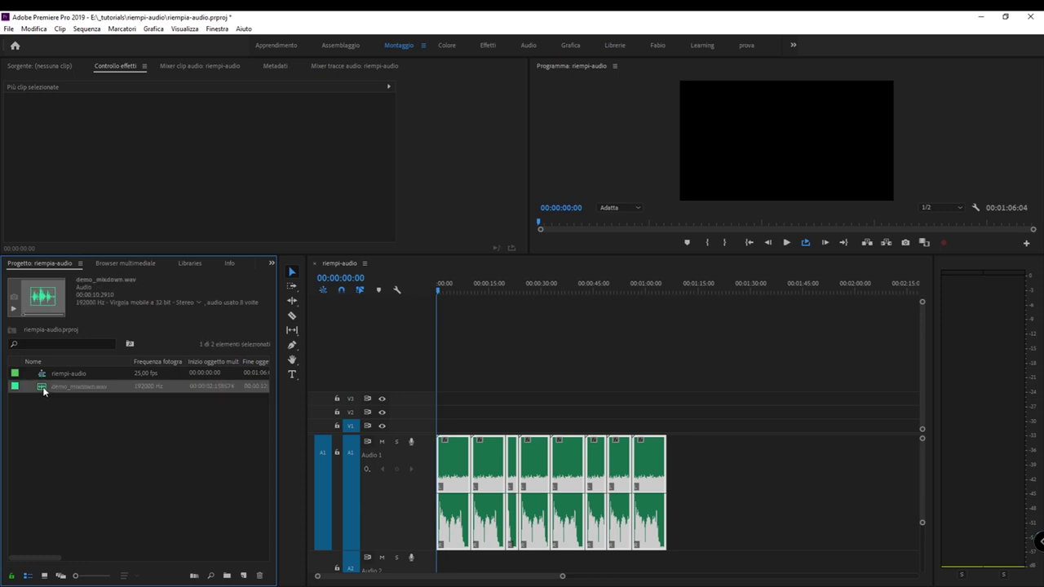
- In Audio Channels for demo_mixdown.wav, feed clip channel L from source R and confirm
{"action": "right_click", "coordinate": [67, 385]}
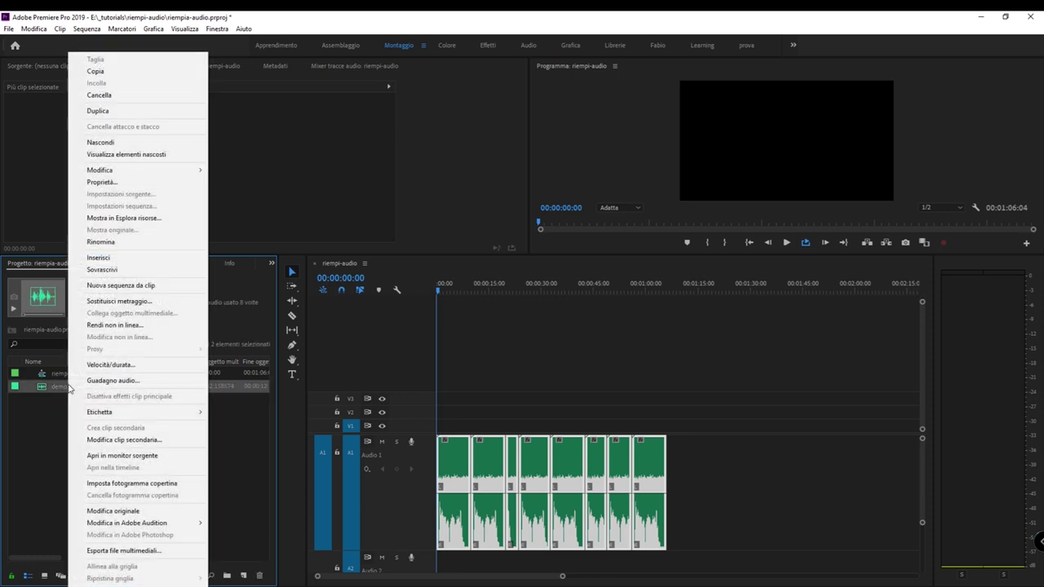
{"action": "mouse_move", "coordinate": [136, 171]}
{"action": "left_click", "coordinate": [248, 172]}
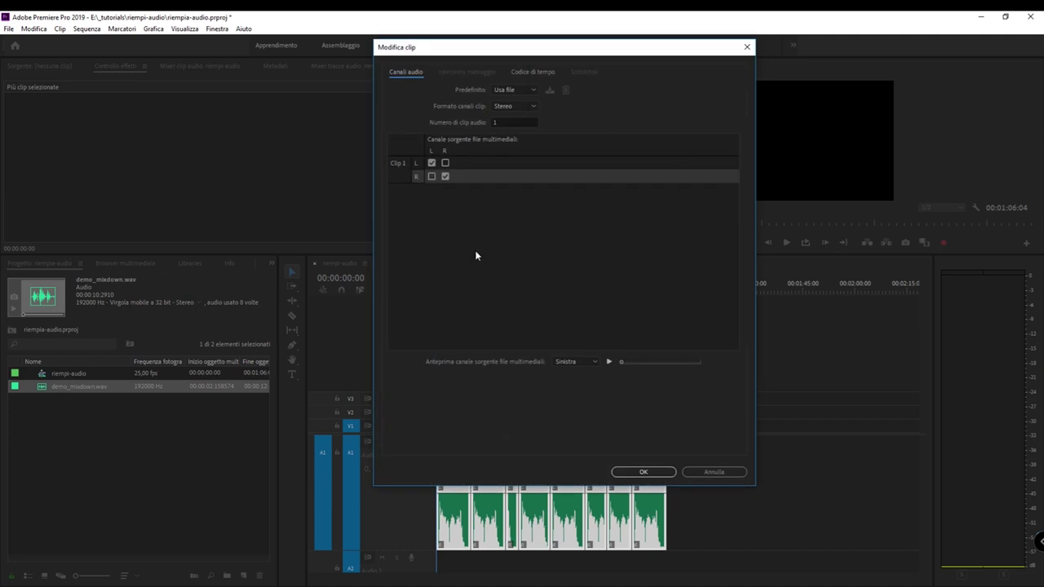
{"action": "left_click", "coordinate": [445, 163]}
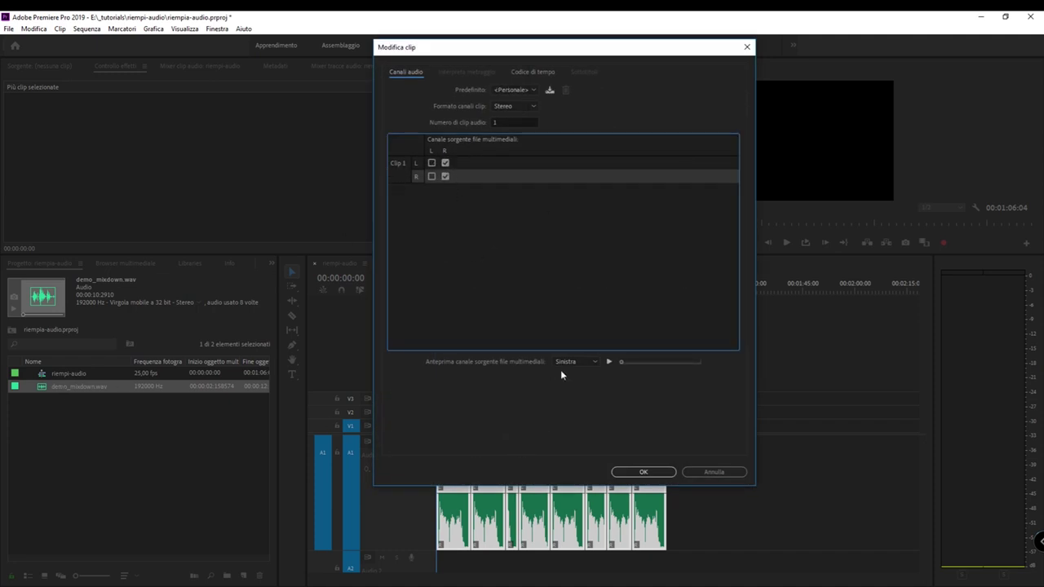
{"action": "left_click", "coordinate": [644, 472]}
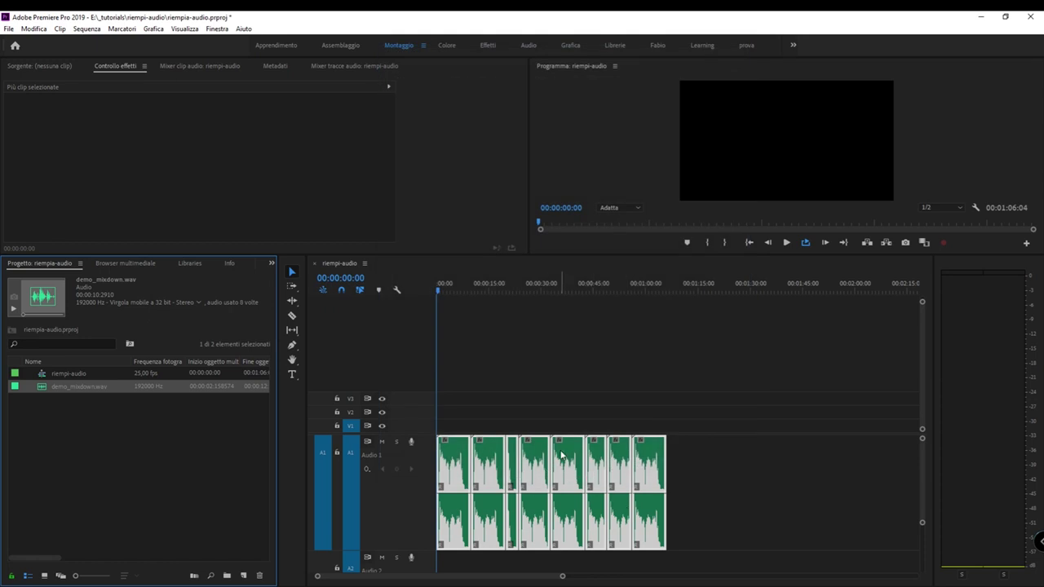
- Scroll the timeline tracks and reselect demo_mixdown.wav in the project list
{"action": "scroll", "coordinate": [379, 420], "scroll_direction": "up", "scroll_amount": 4}
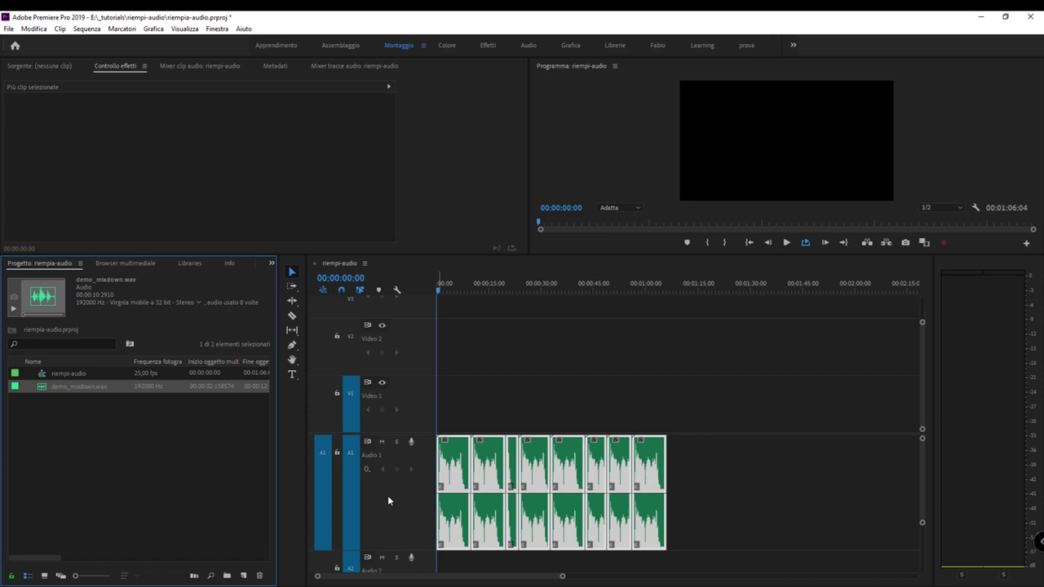
{"action": "scroll", "coordinate": [386, 499], "scroll_direction": "up", "scroll_amount": 2}
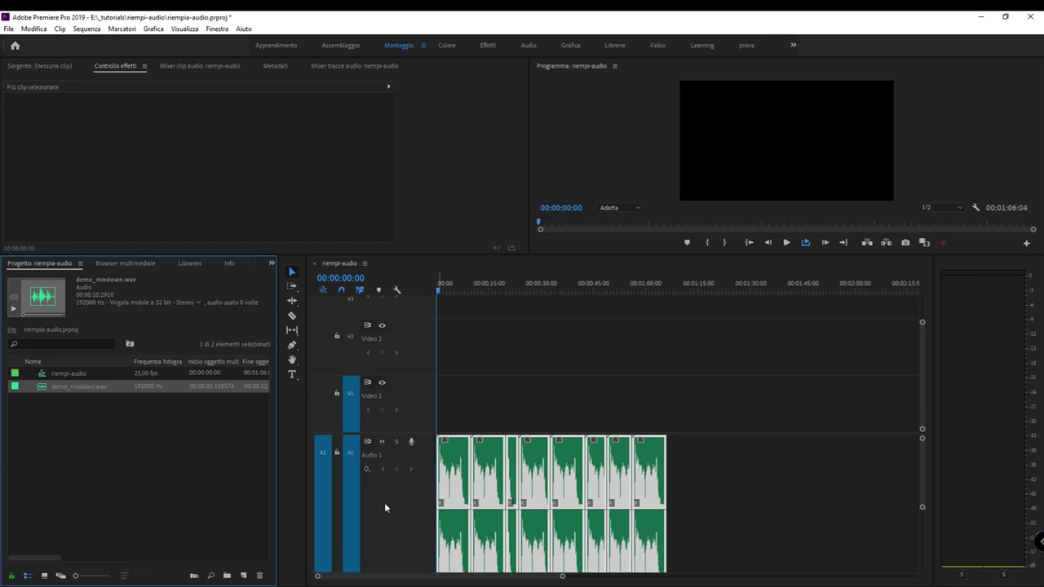
{"action": "left_click", "coordinate": [403, 433]}
{"action": "scroll", "coordinate": [415, 355], "scroll_direction": "down", "scroll_amount": 2}
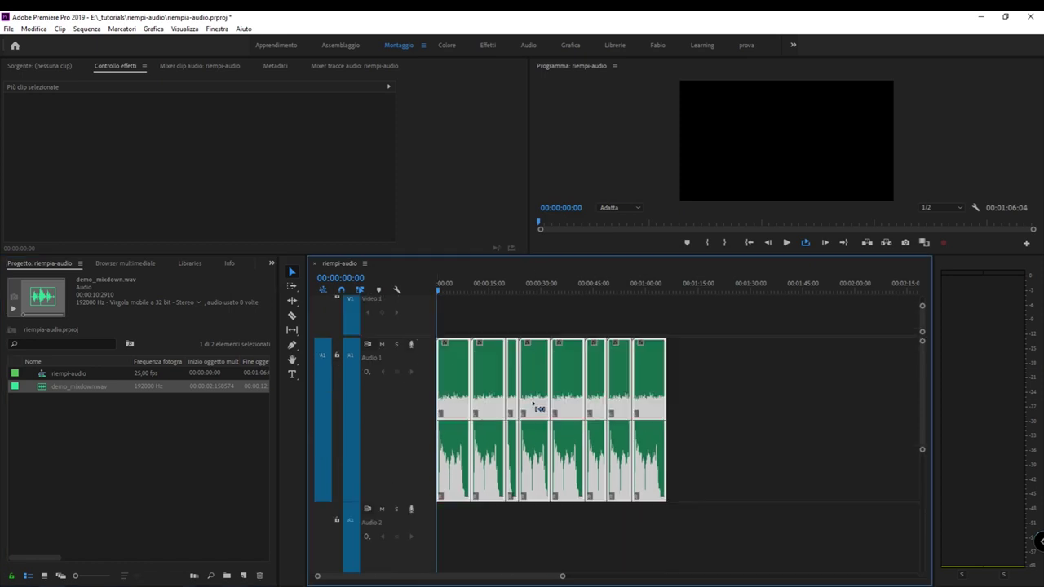
{"action": "left_click", "coordinate": [66, 388]}
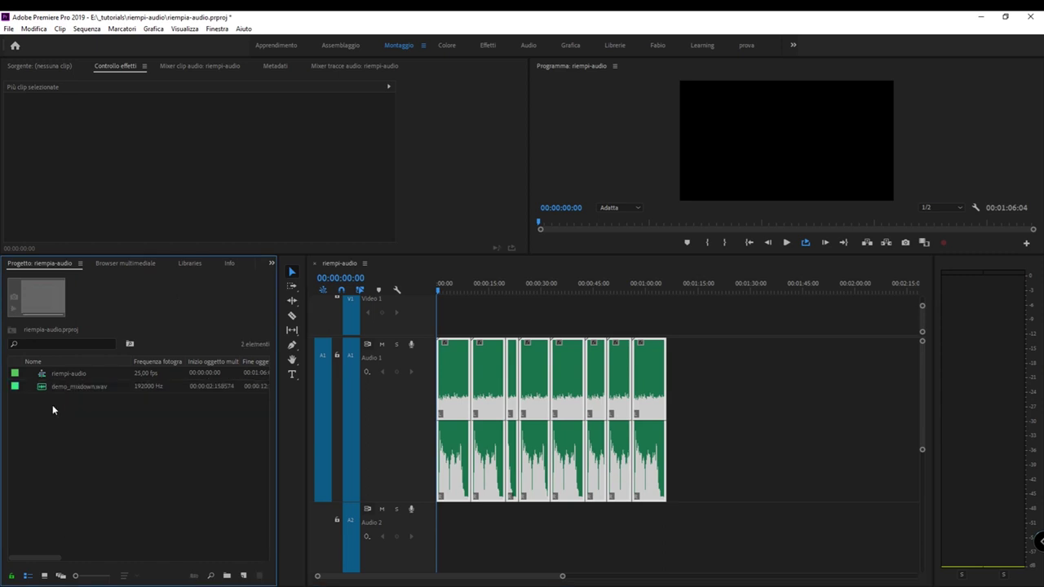
- Reopen demo_mixdown.wav's Audio Channels and confirm the R-only mapping for the Audio 1 clips
{"action": "right_click", "coordinate": [57, 388]}
{"action": "mouse_move", "coordinate": [124, 171]}
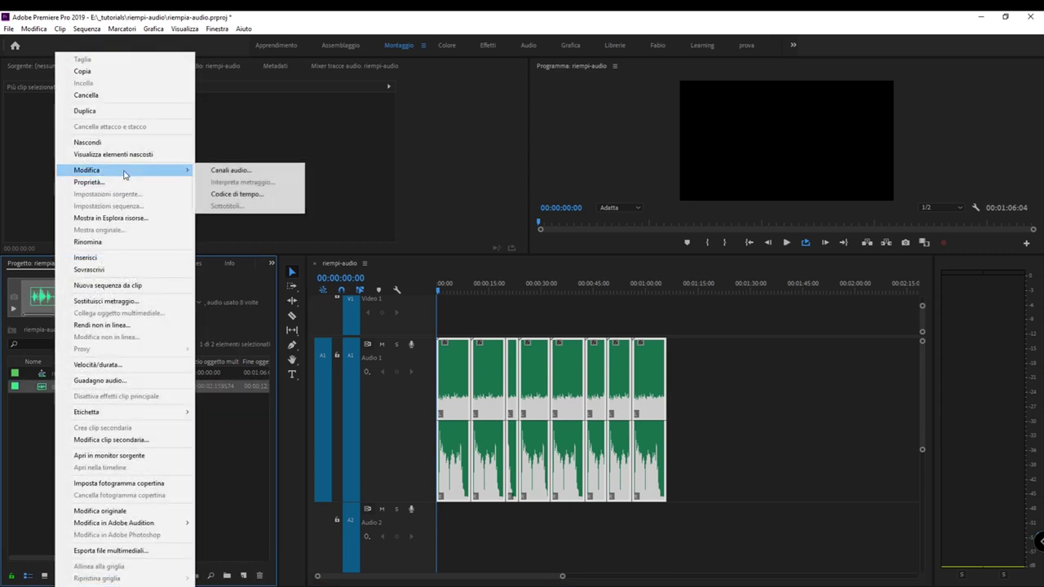
{"action": "left_click", "coordinate": [268, 173]}
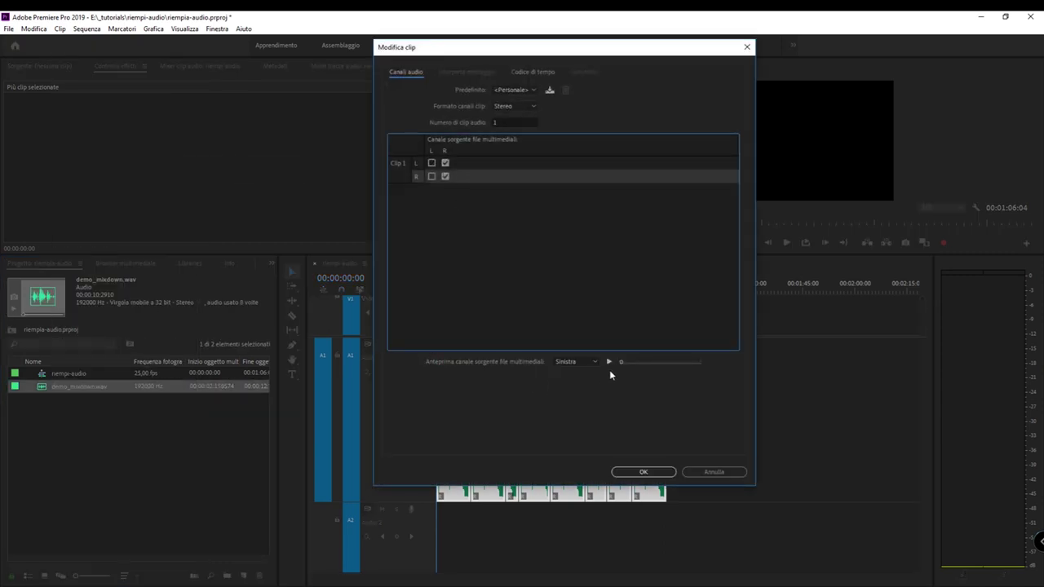
{"action": "left_click", "coordinate": [635, 472]}
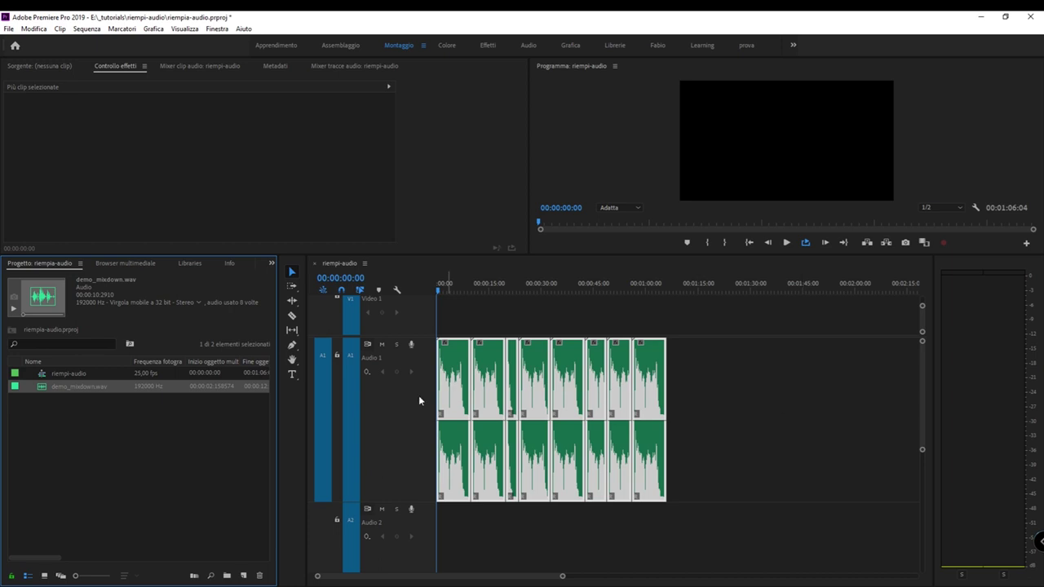
{"action": "scroll", "coordinate": [360, 403], "scroll_direction": "down", "scroll_amount": 2}
{"action": "scroll", "coordinate": [357, 404], "scroll_direction": "down", "scroll_amount": 3}
{"action": "scroll", "coordinate": [357, 399], "scroll_direction": "down", "scroll_amount": 3}
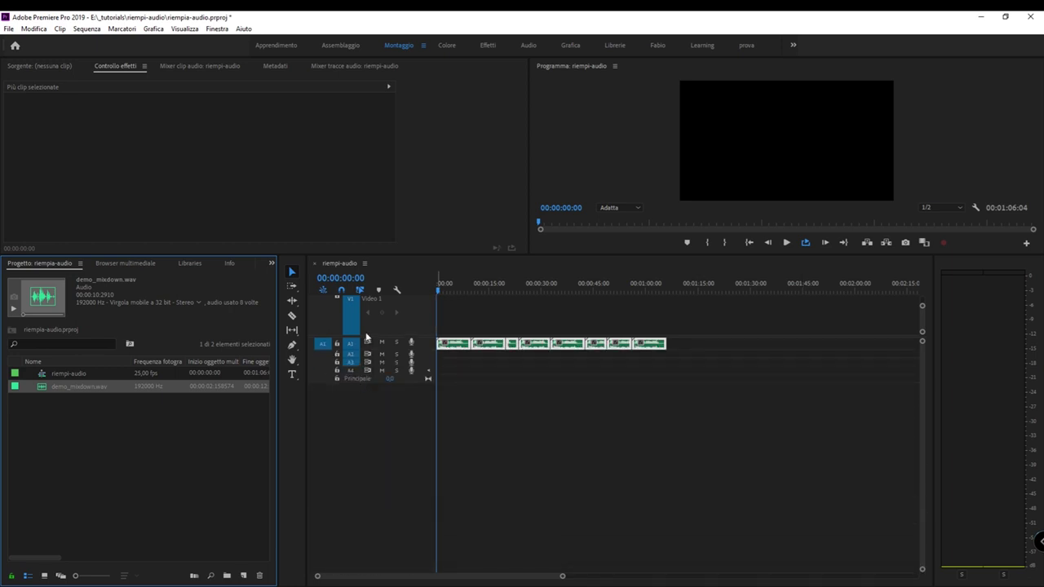
- Enlarge the audio area and expand all tracks with Shift+= to show full Audio 1 waveforms
{"action": "left_click_drag", "start_coordinate": [364, 339], "coordinate": [373, 431]}
{"action": "scroll", "coordinate": [378, 390], "scroll_direction": "down", "scroll_amount": 3}
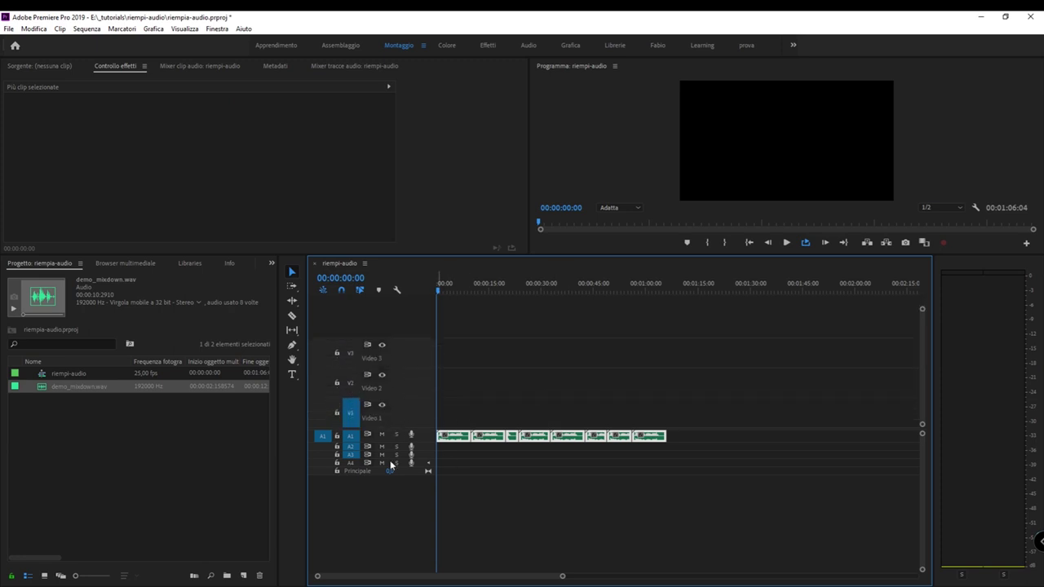
{"action": "key", "text": "shift+="}
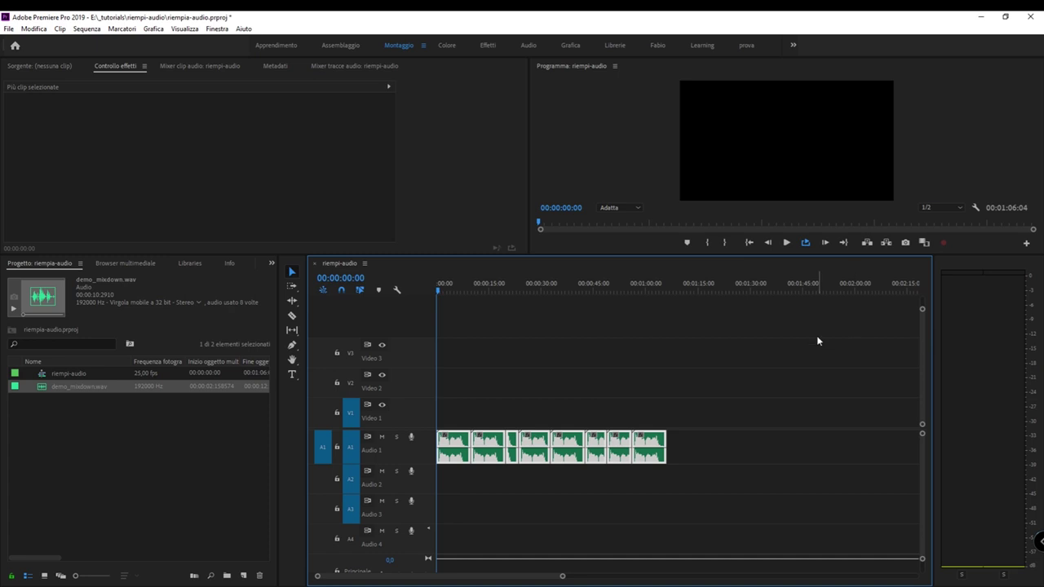
{"action": "left_click", "coordinate": [704, 364]}
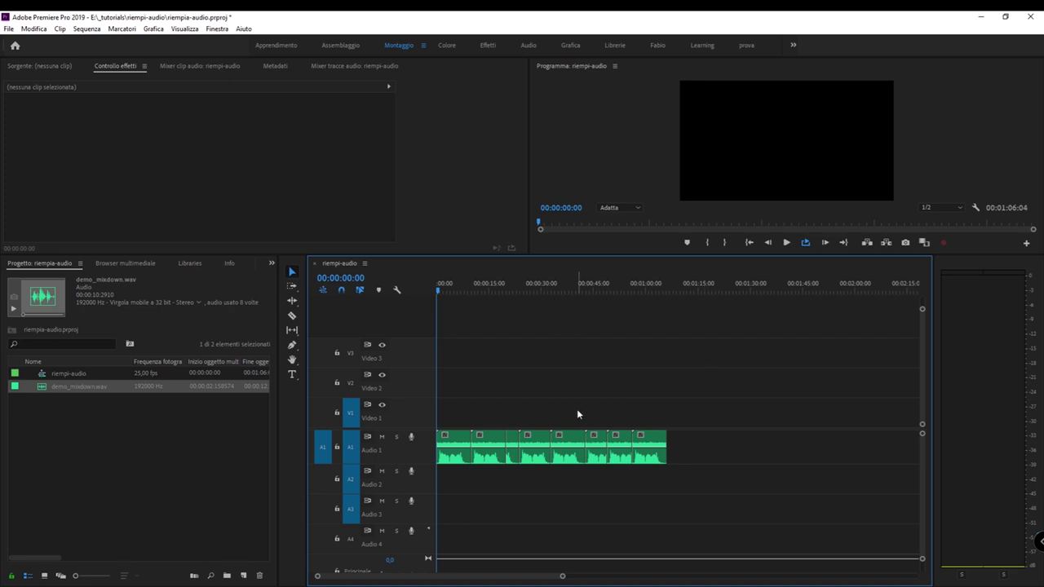
- Save the project, enlarge the timeline over the monitors, and zoom out to show more time
{"action": "key", "text": "ctrl+s"}
{"action": "left_click_drag", "start_coordinate": [385, 430], "coordinate": [390, 394]}
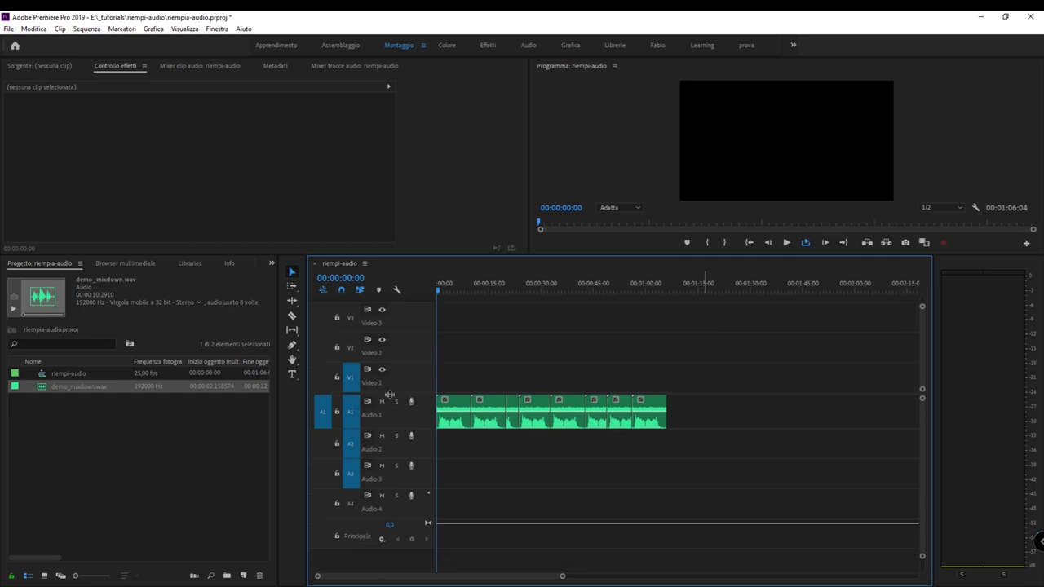
{"action": "left_click_drag", "start_coordinate": [473, 254], "coordinate": [473, 214]}
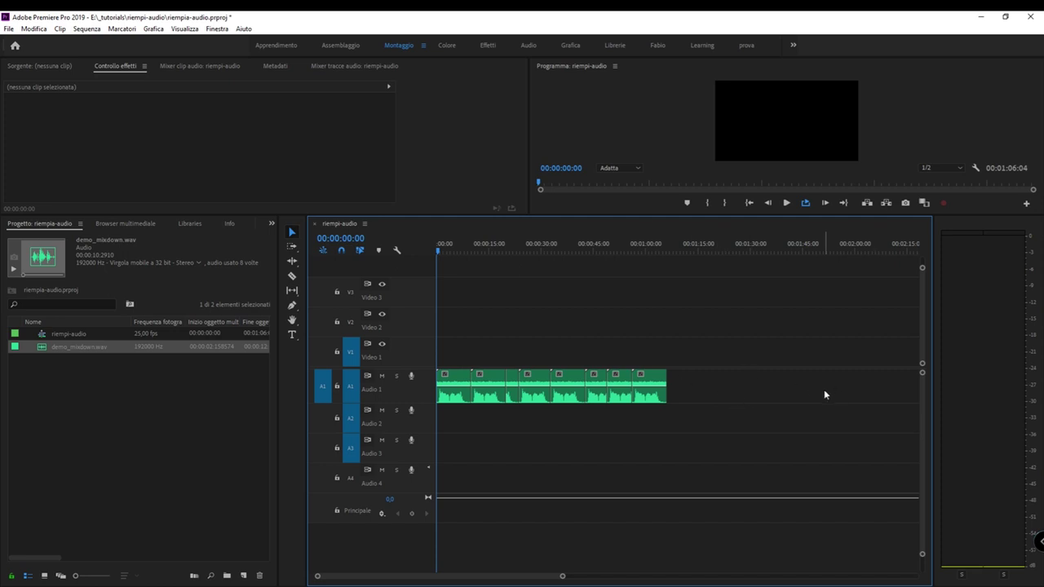
{"action": "key", "text": "minus"}
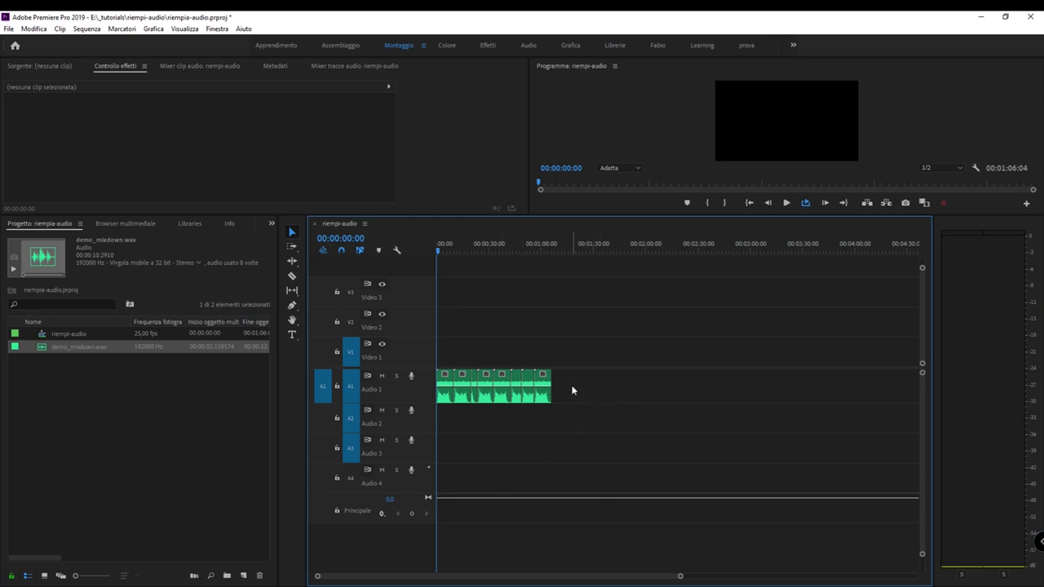
- Marquee-select the Audio 1 clips, then deselect them again
{"action": "left_click_drag", "start_coordinate": [584, 396], "coordinate": [433, 391]}
{"action": "left_click", "coordinate": [590, 392]}
{"action": "mouse_move", "coordinate": [595, 386]}
{"action": "left_mouse_down"}
{"action": "mouse_move", "coordinate": [581, 376]}
{"action": "mouse_move", "coordinate": [418, 395]}
{"action": "left_mouse_up"}
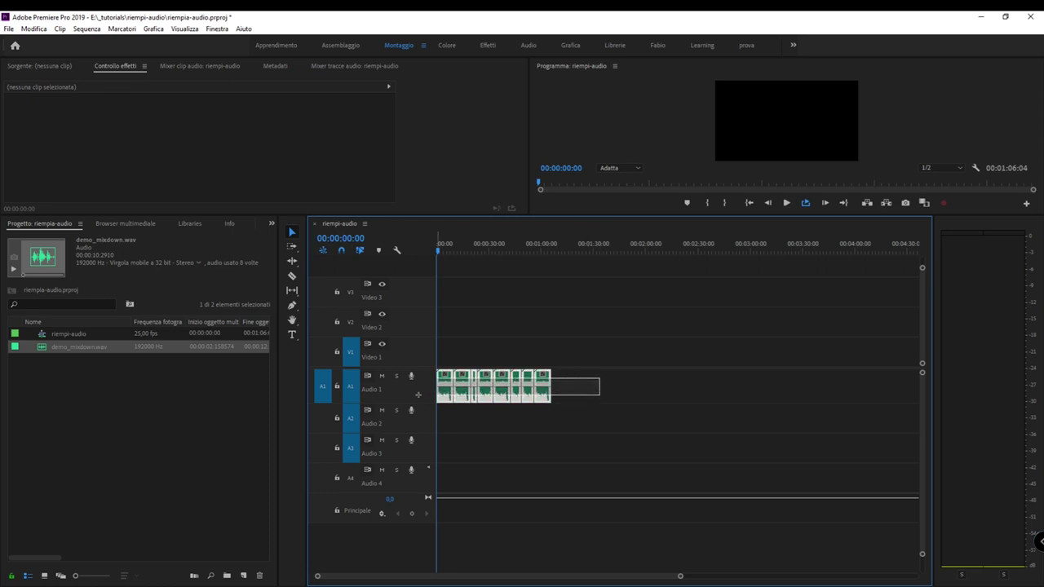
{"action": "left_click", "coordinate": [616, 389]}
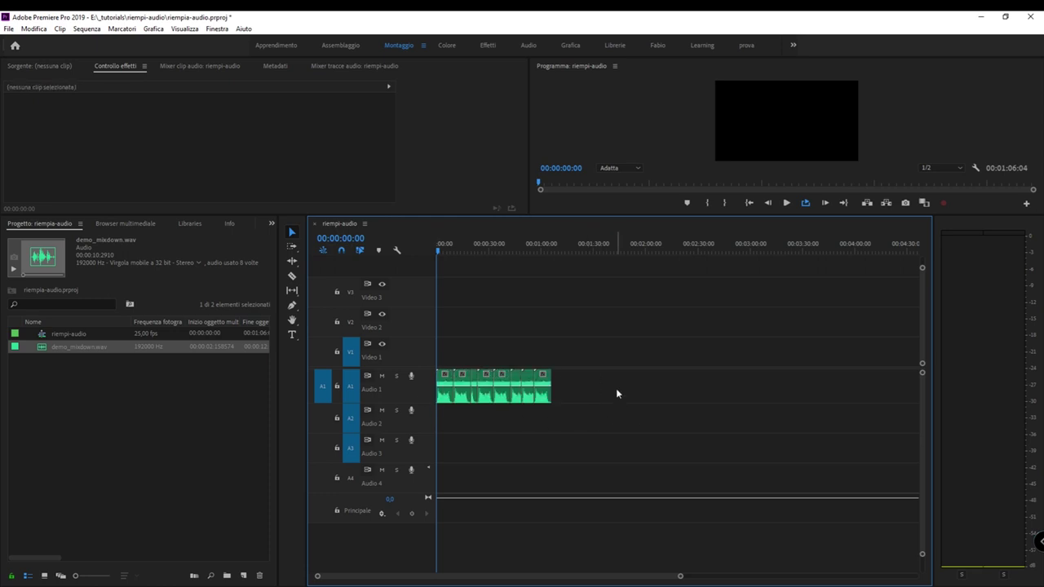
- Move the eight demo_mixdown.wav clips from Audio 1 down to Audio 4 and play them
{"action": "mouse_move", "coordinate": [629, 390]}
{"action": "left_mouse_down"}
{"action": "mouse_move", "coordinate": [749, 379]}
{"action": "mouse_move", "coordinate": [584, 398]}
{"action": "mouse_move", "coordinate": [629, 385]}
{"action": "left_mouse_up"}
{"action": "mouse_move", "coordinate": [601, 390]}
{"action": "left_mouse_down"}
{"action": "mouse_move", "coordinate": [434, 372]}
{"action": "mouse_move", "coordinate": [463, 471]}
{"action": "left_mouse_up"}
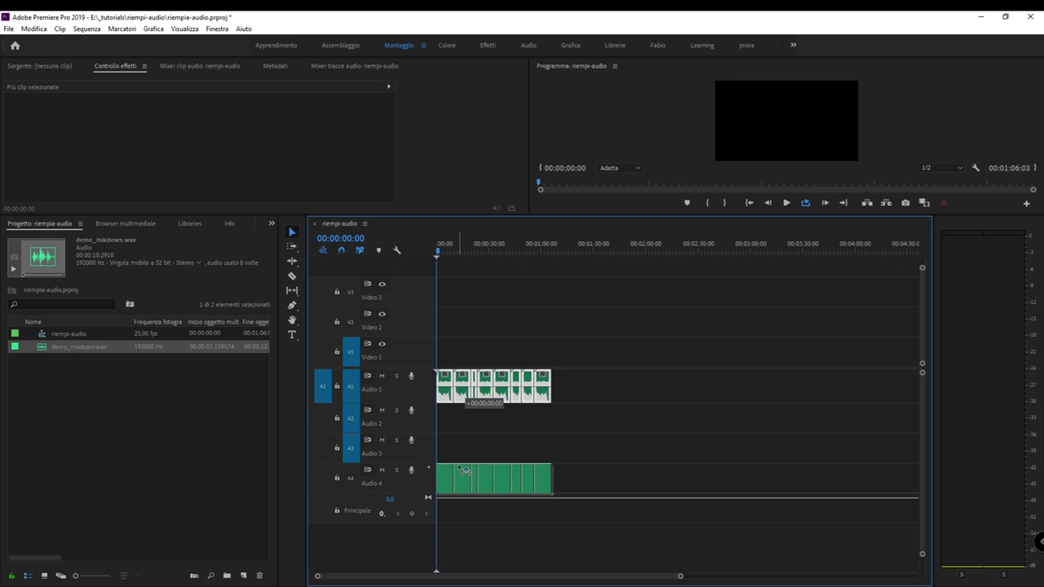
{"action": "left_click_drag", "start_coordinate": [464, 471], "coordinate": [463, 471]}
{"action": "key", "text": "space"}
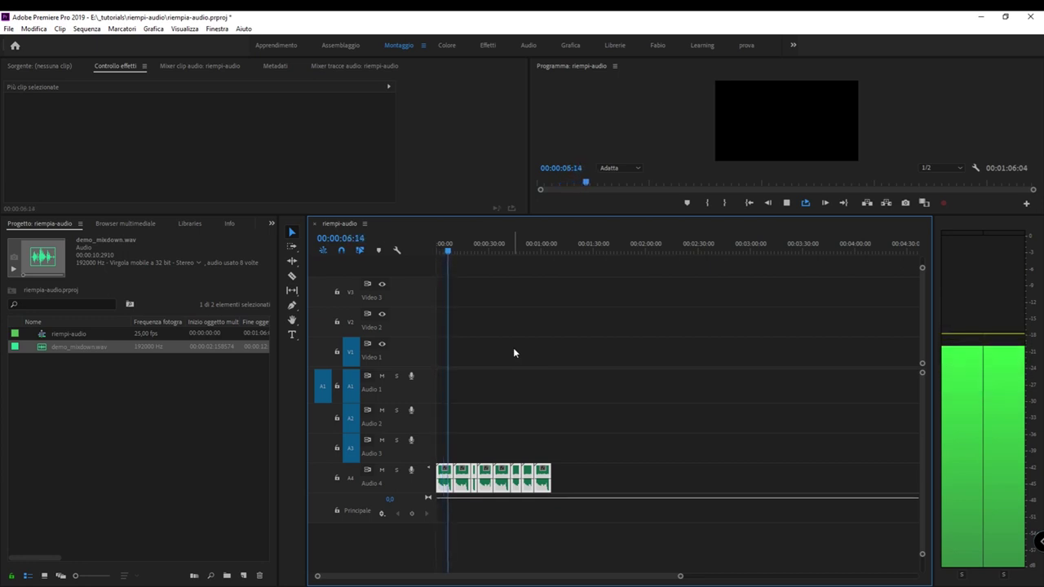
- Stop playback and stretch Audio 4 tall enough to show its clips' two-channel waveforms
{"action": "key", "text": "space"}
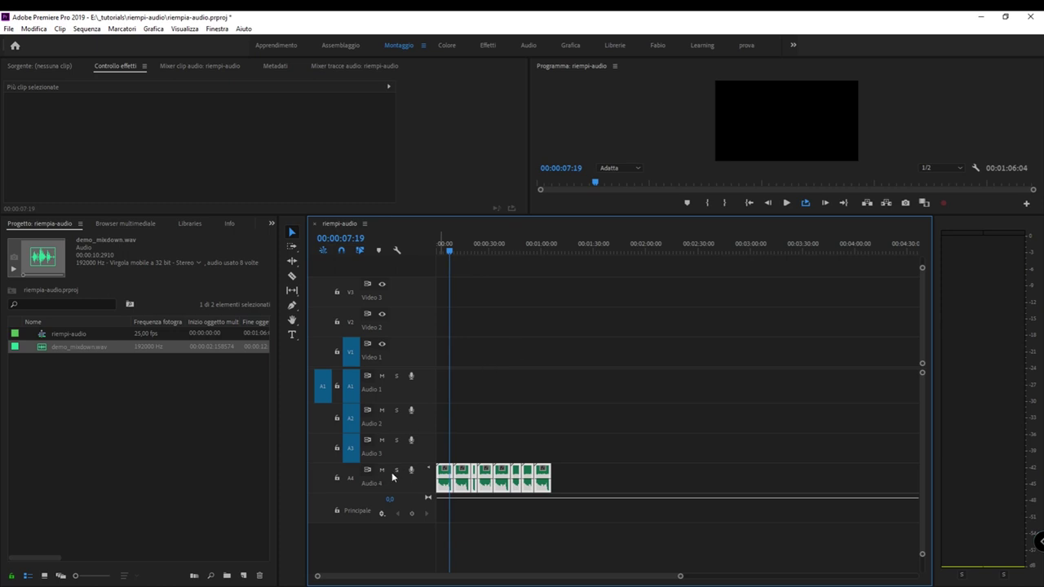
{"action": "key", "text": "alt+equal"}
{"action": "key", "text": "alt+minus"}
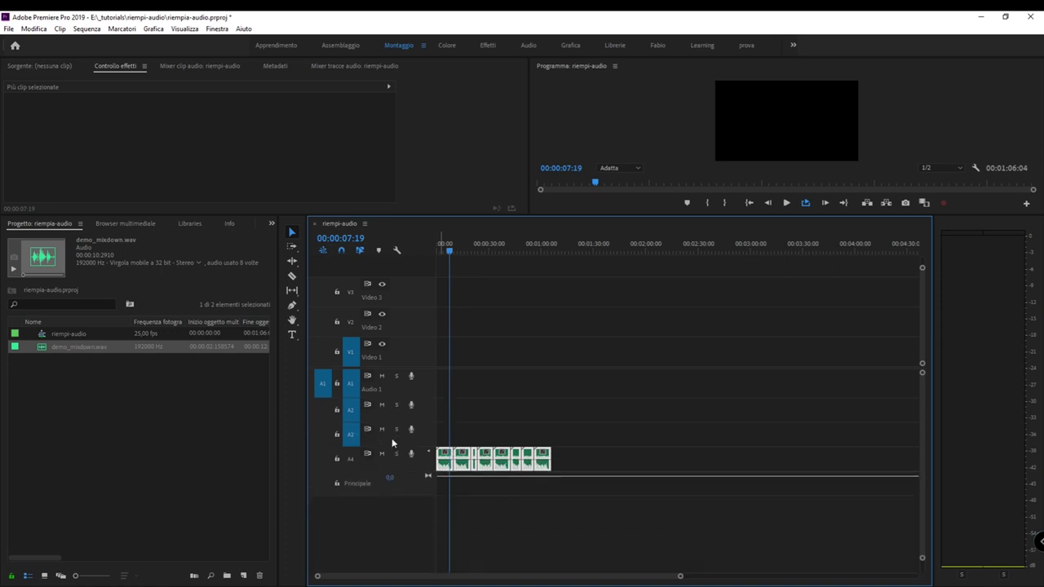
{"action": "key", "text": "alt+minus"}
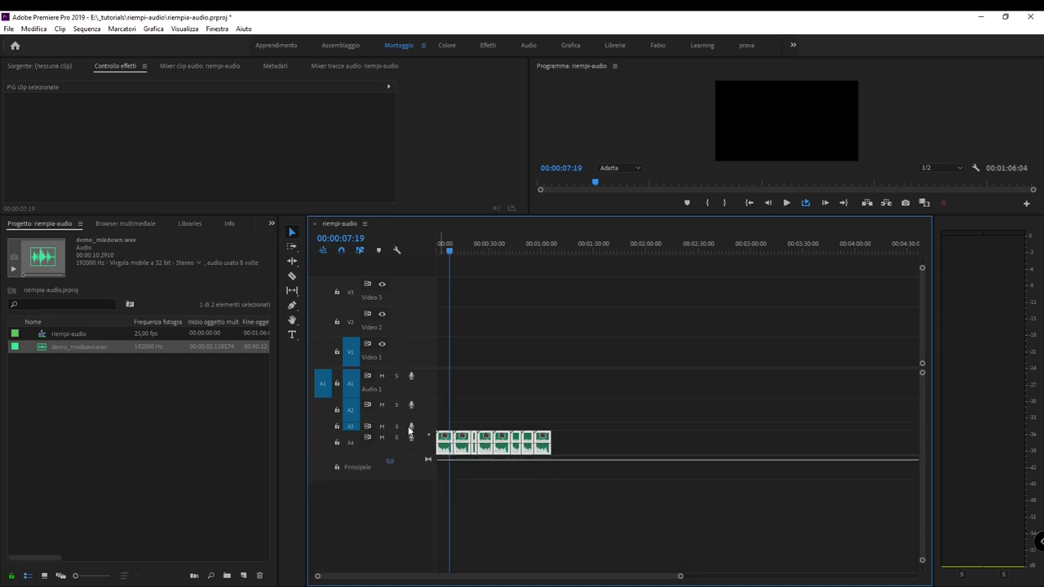
{"action": "left_click_drag", "start_coordinate": [392, 458], "coordinate": [396, 540]}
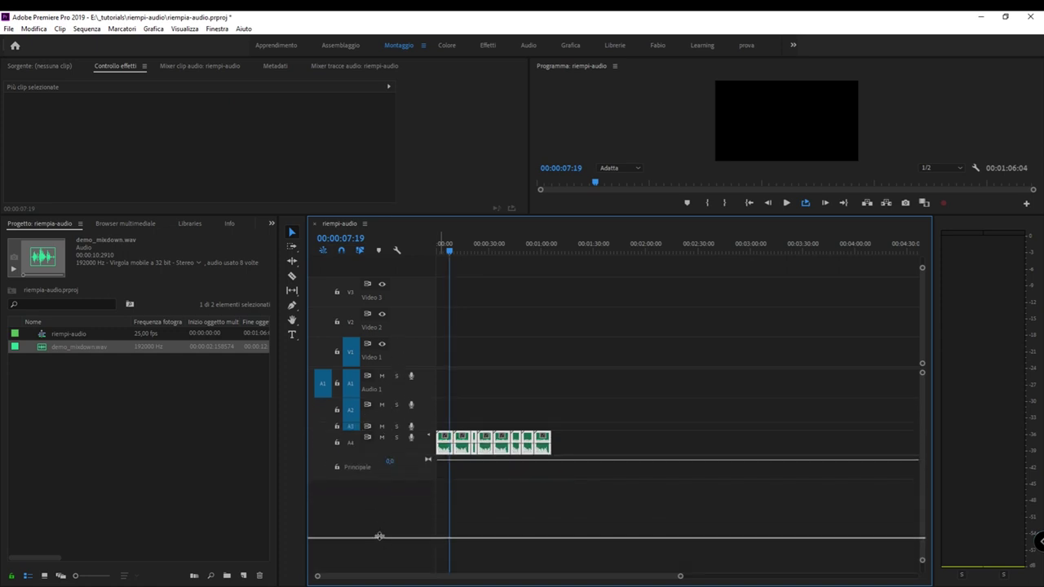
{"action": "left_click", "coordinate": [574, 460]}
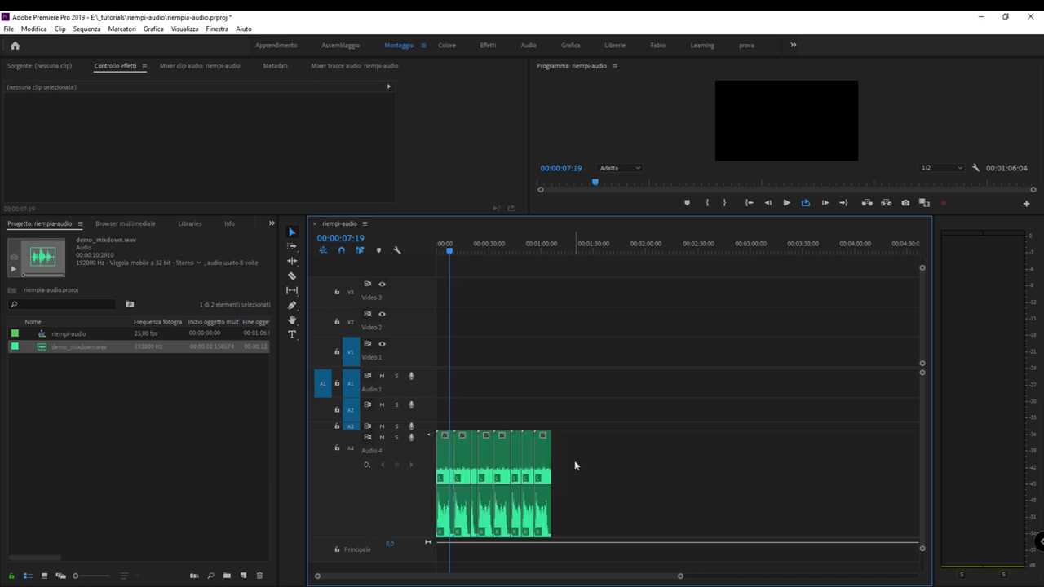
- Select the first Audio 4 clip to inspect its volume settings, then select all Audio 4 clips
{"action": "left_click", "coordinate": [449, 479]}
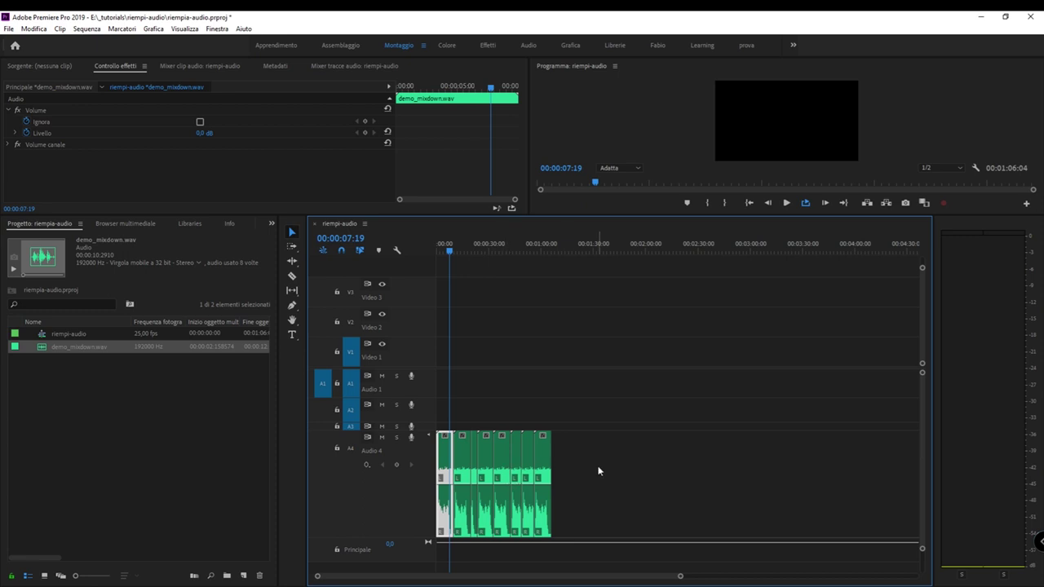
{"action": "left_click_drag", "start_coordinate": [598, 470], "coordinate": [484, 500]}
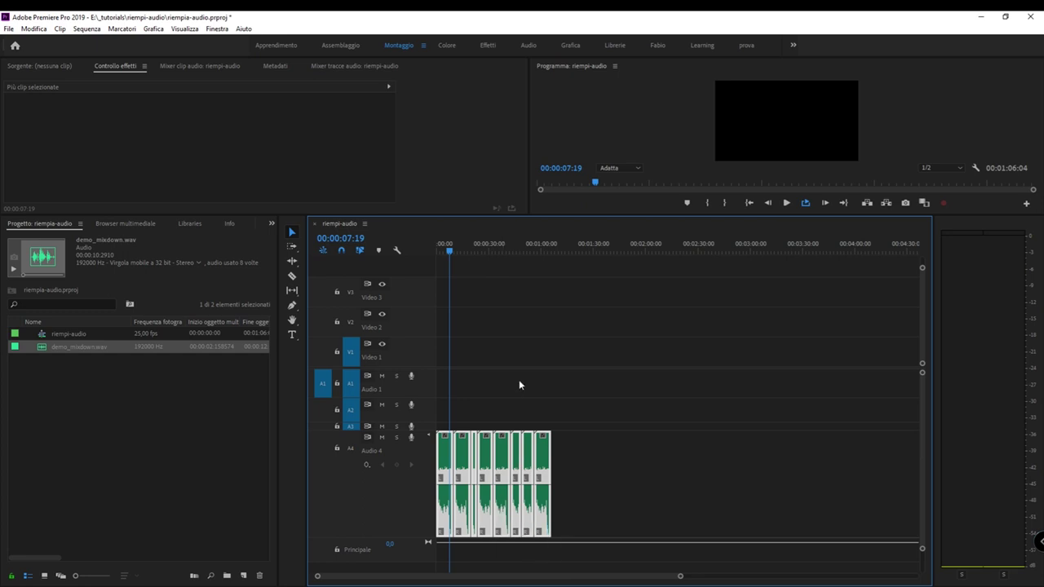
- Play the Audio 4 clips from the sequence start, stop at 00:00:05:22, and collapse Audio 4
{"action": "left_click_drag", "start_coordinate": [451, 246], "coordinate": [340, 250]}
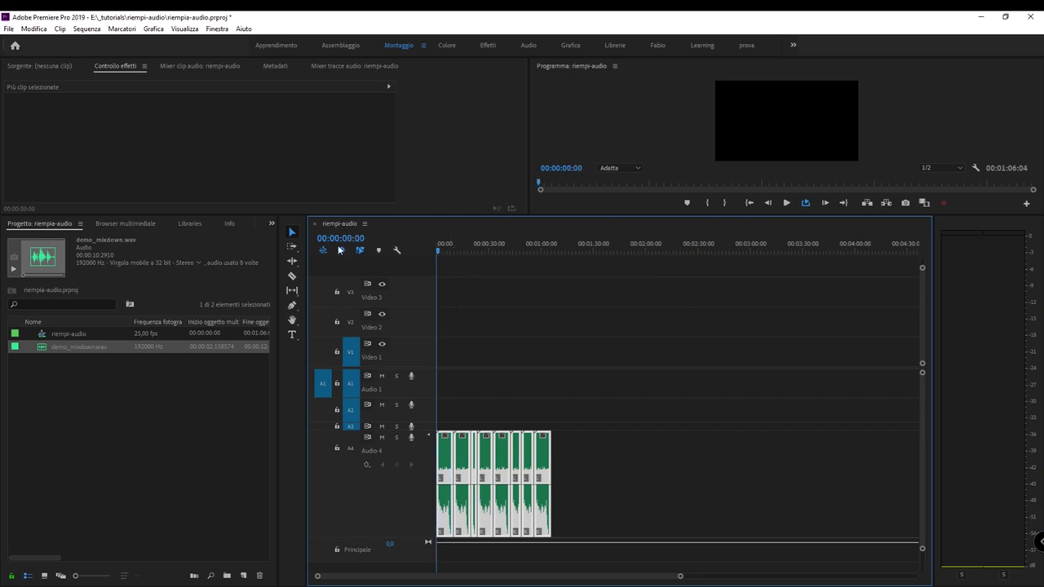
{"action": "key", "text": "space"}
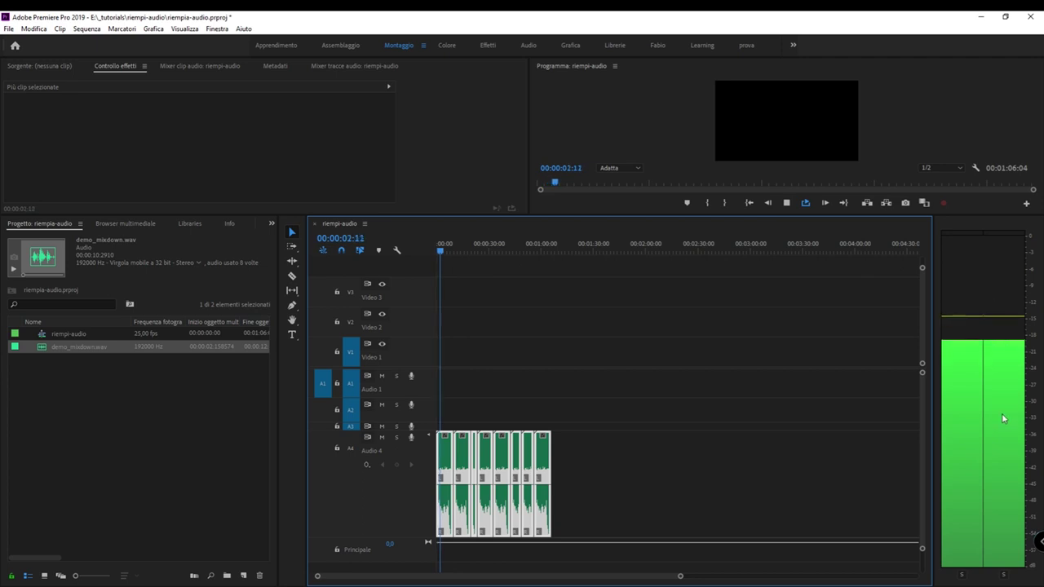
{"action": "key", "text": "space"}
{"action": "key", "text": "space"}
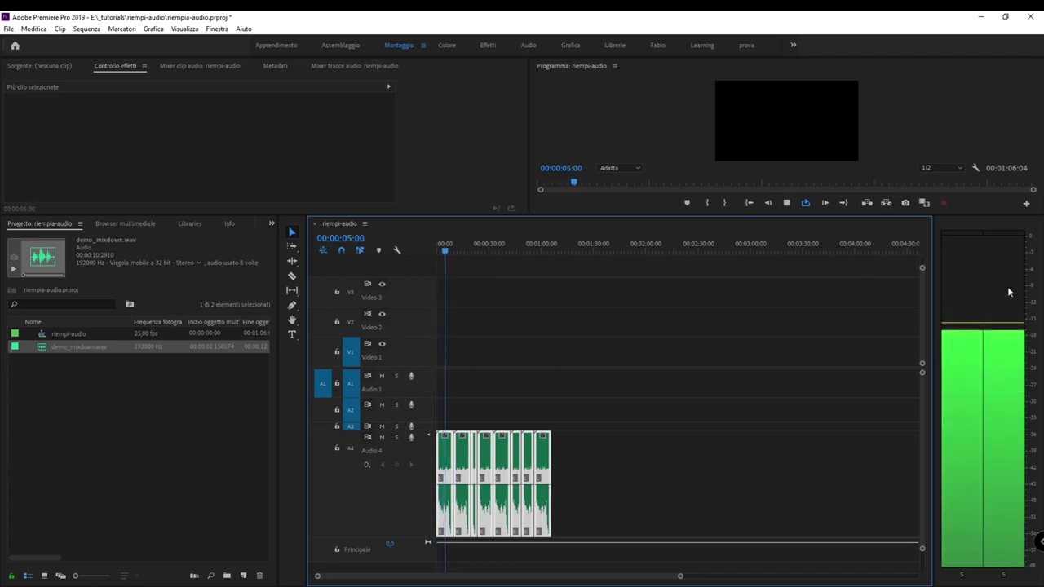
{"action": "key", "text": "space"}
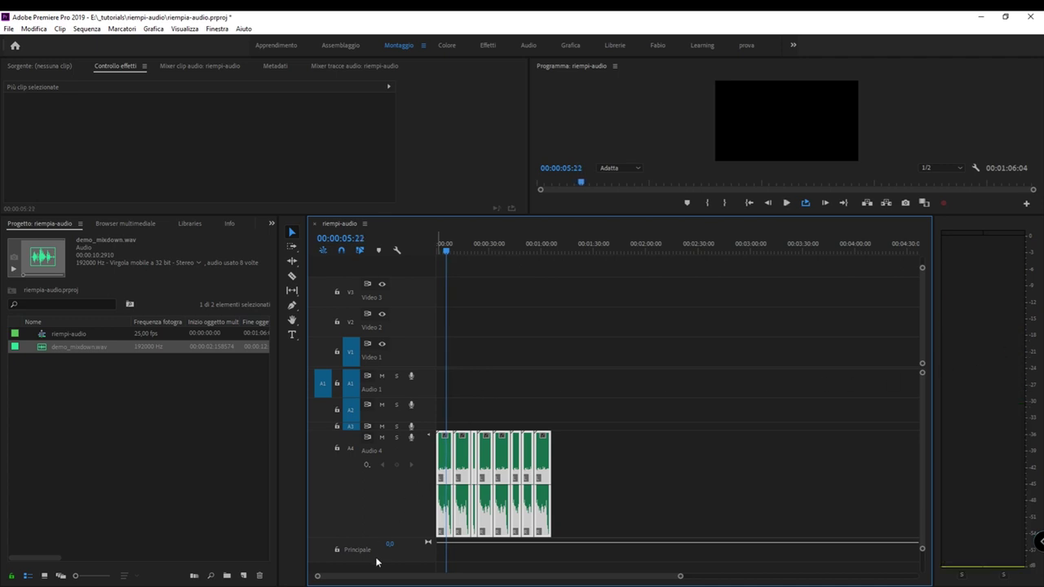
{"action": "double_click", "coordinate": [392, 537]}
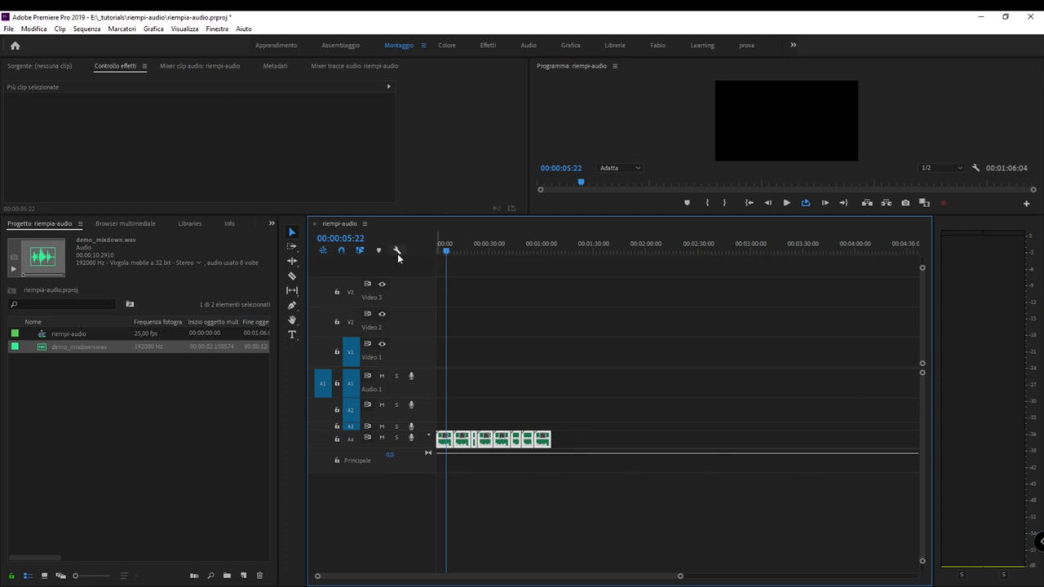
- Enlarge the upper panels and resize tracks so Audio 1–4 show at full height with waveforms
{"action": "mouse_move", "coordinate": [399, 216]}
{"action": "left_mouse_down"}
{"action": "mouse_move", "coordinate": [408, 324]}
{"action": "mouse_move", "coordinate": [408, 289]}
{"action": "left_mouse_up"}
{"action": "scroll", "coordinate": [417, 372], "scroll_direction": "down", "scroll_amount": 3}
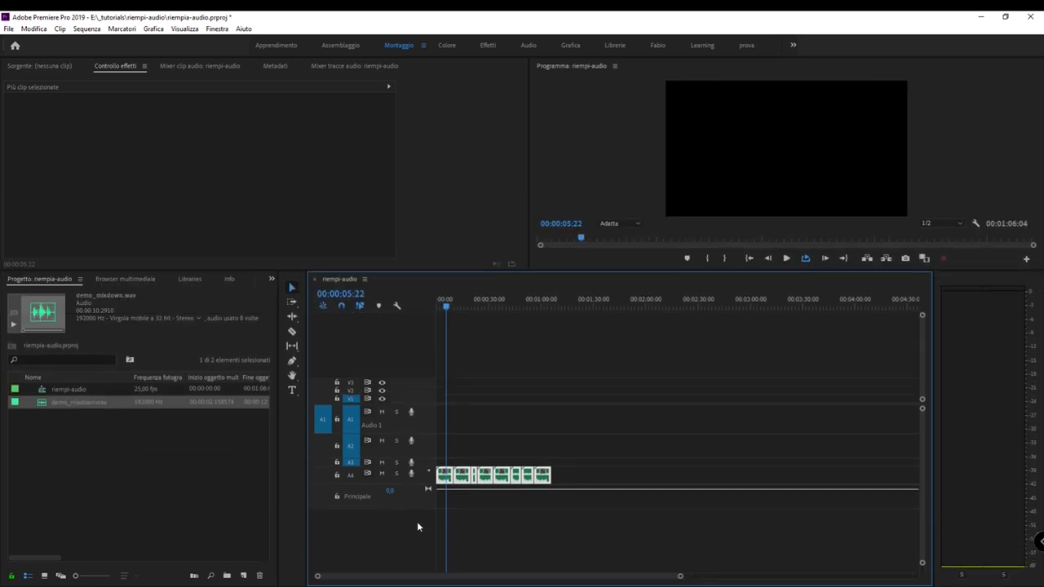
{"action": "scroll", "coordinate": [419, 477], "scroll_direction": "down", "scroll_amount": 3}
{"action": "scroll", "coordinate": [417, 440], "scroll_direction": "up", "scroll_amount": 3}
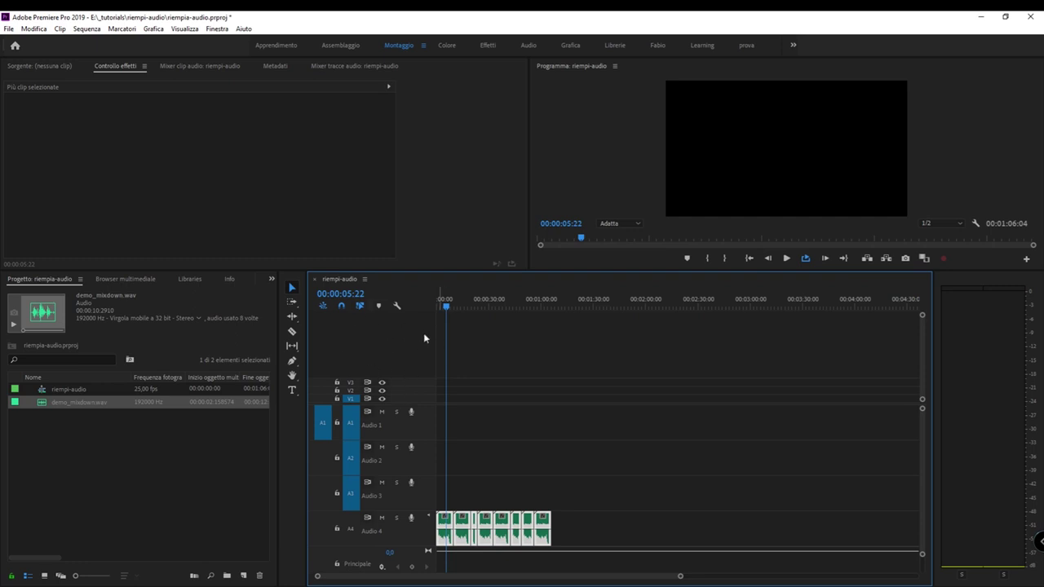
- Delete Audio 4 with its eight clips via Elimina tracce, then drop demo_mixdown.wav at A1's start
{"action": "right_click", "coordinate": [393, 335]}
{"action": "left_click", "coordinate": [675, 336]}
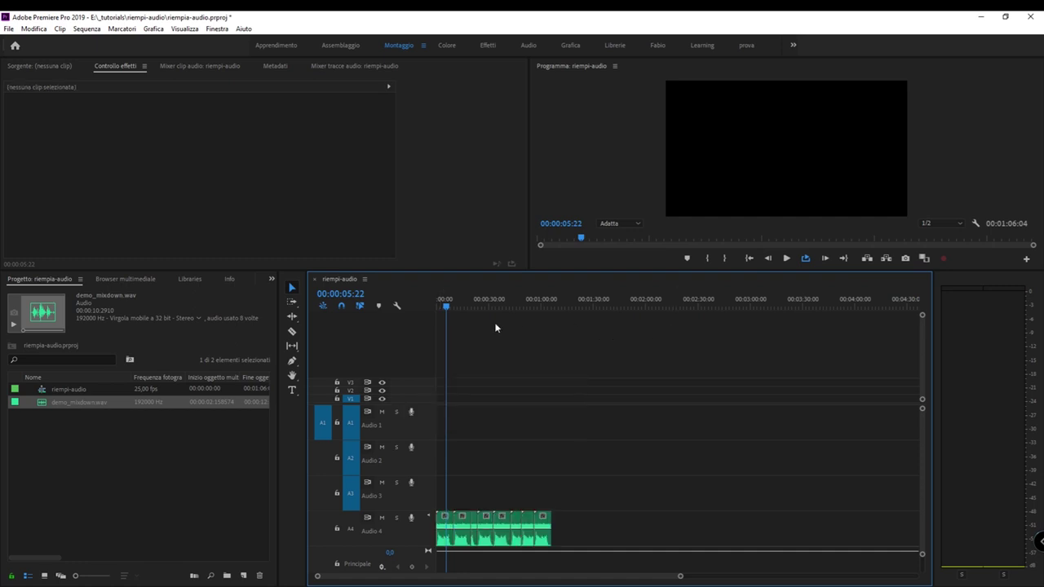
{"action": "right_click", "coordinate": [379, 340]}
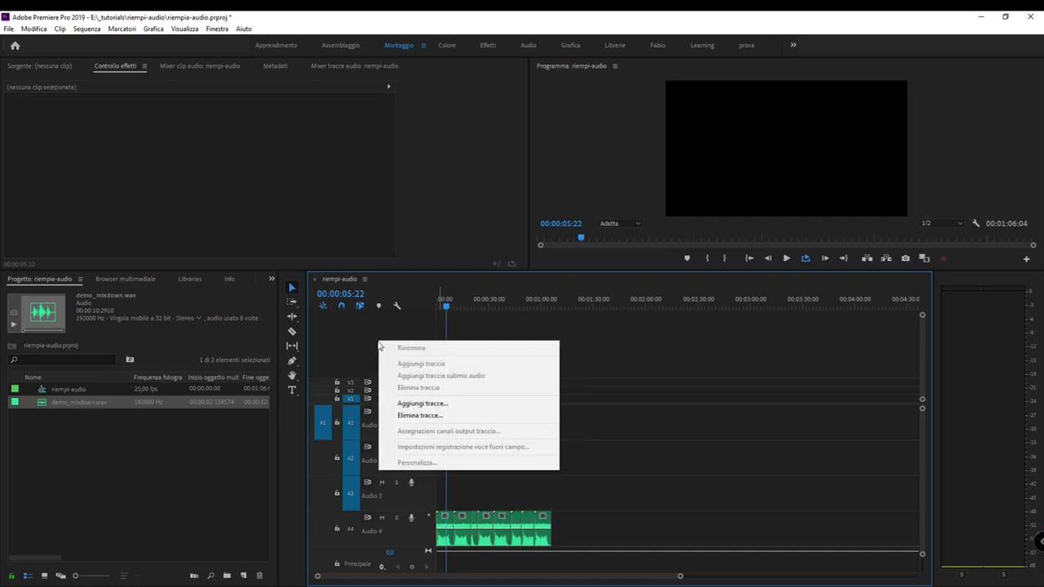
{"action": "left_click", "coordinate": [461, 415]}
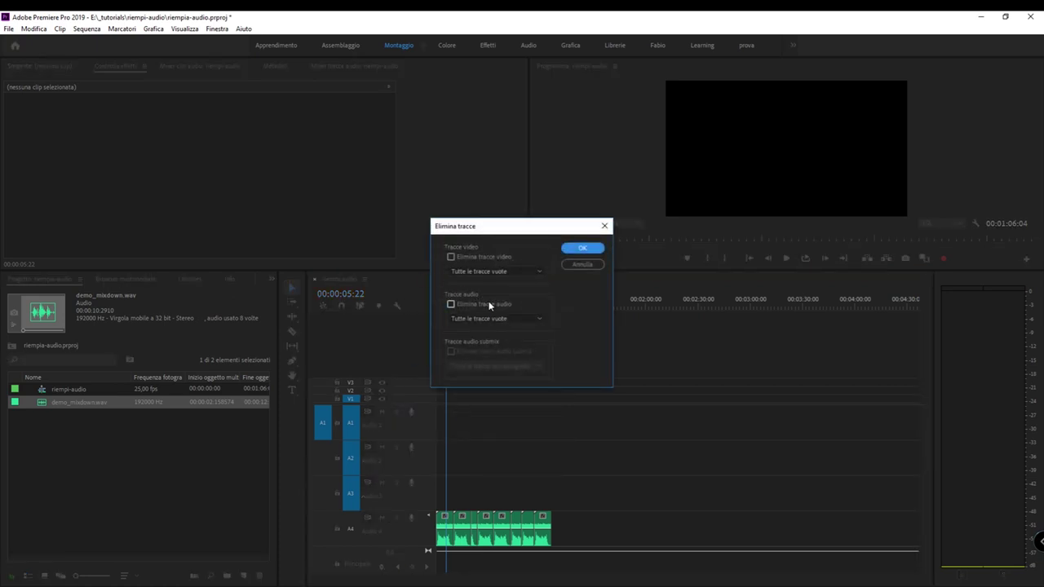
{"action": "left_click", "coordinate": [489, 305]}
{"action": "left_click", "coordinate": [511, 318]}
{"action": "left_click", "coordinate": [504, 374]}
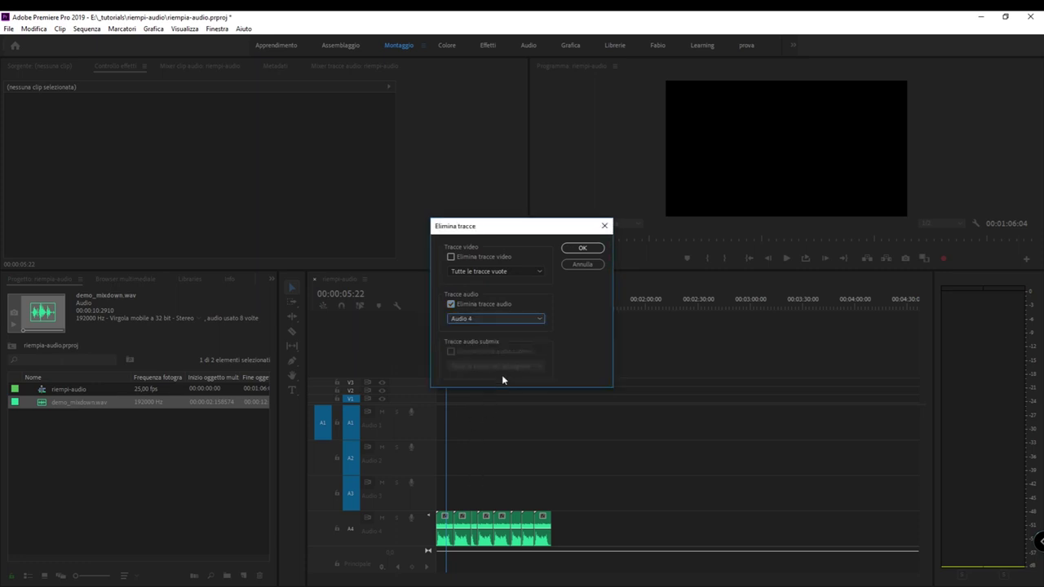
{"action": "left_click", "coordinate": [571, 251]}
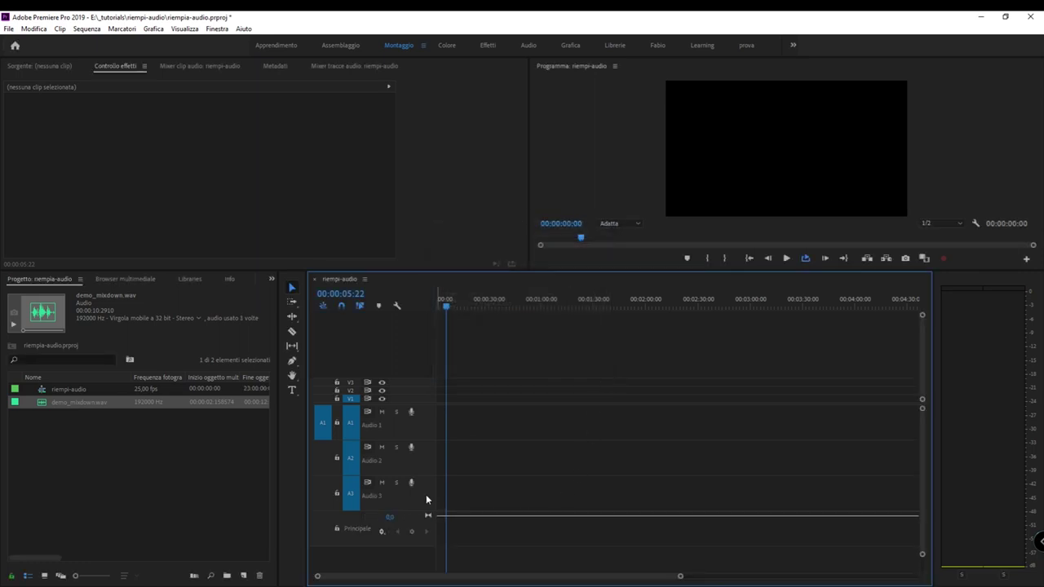
{"action": "left_click_drag", "start_coordinate": [44, 400], "coordinate": [454, 424]}
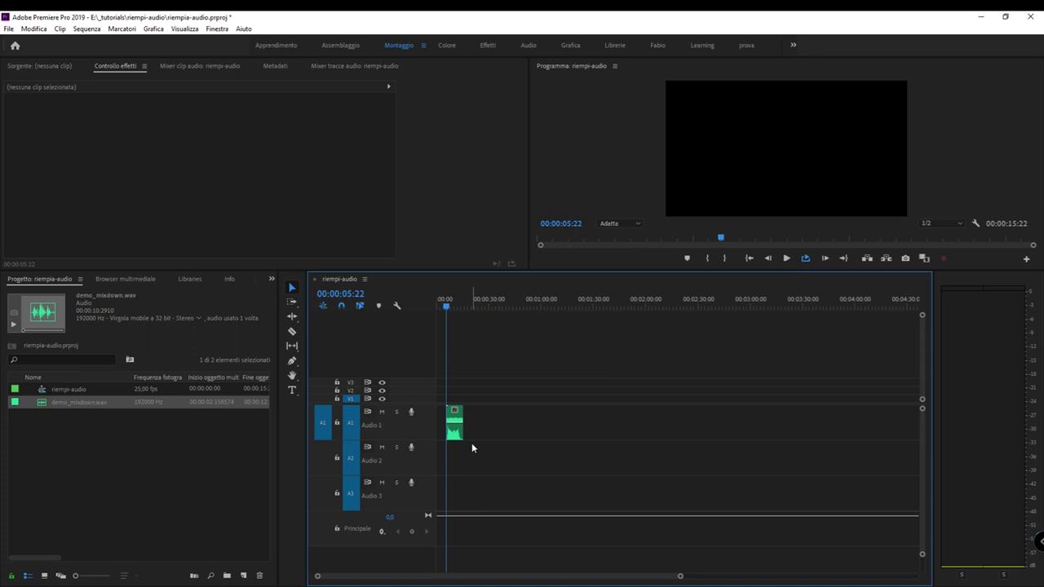
{"action": "right_click", "coordinate": [384, 331]}
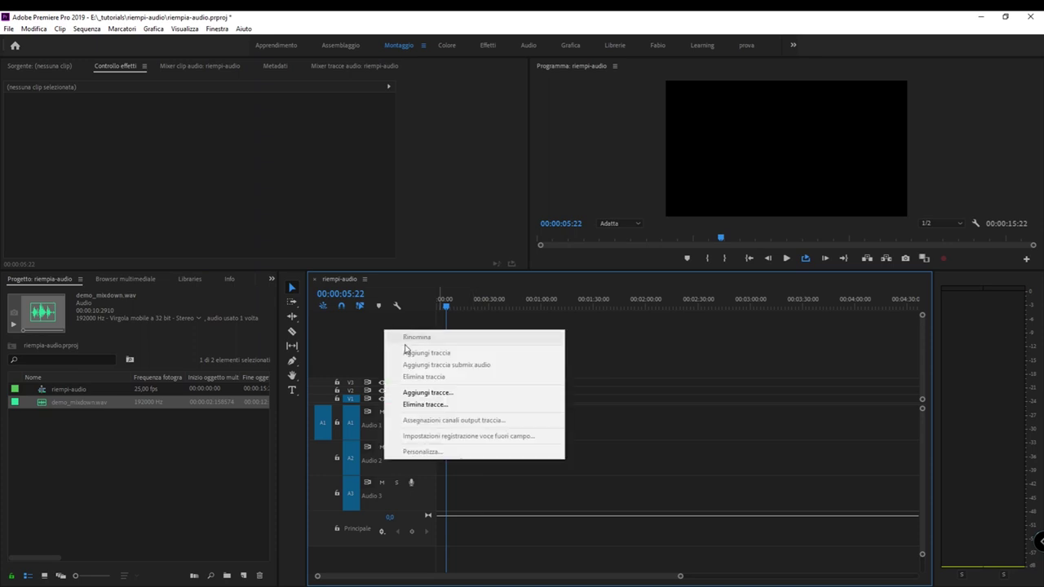
- In Aggiungi tracce, add 0 video tracks and one Mono audio track placed Dopo Audio 3
{"action": "left_click", "coordinate": [501, 393]}
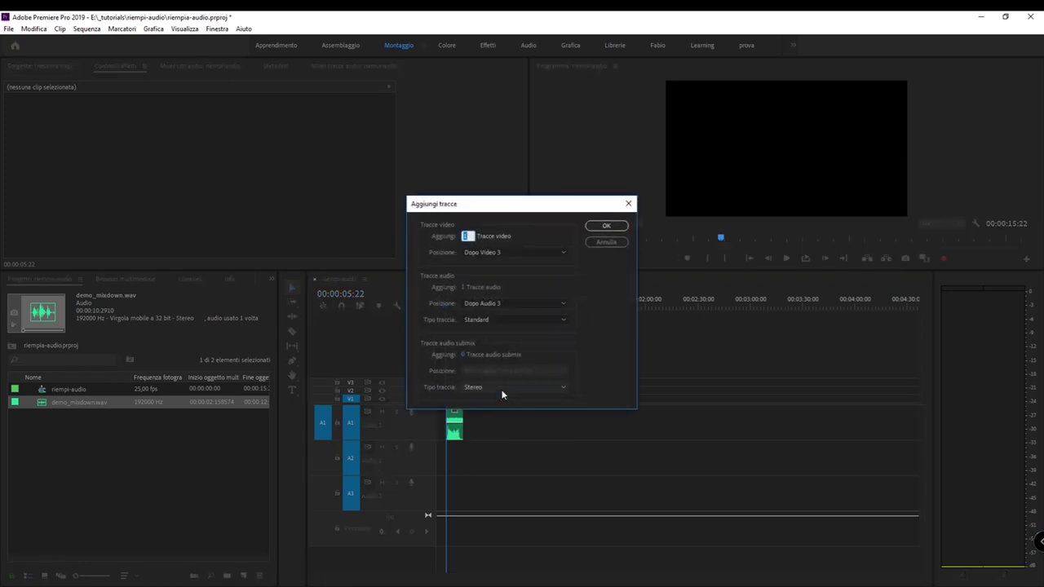
{"action": "left_click", "coordinate": [601, 282]}
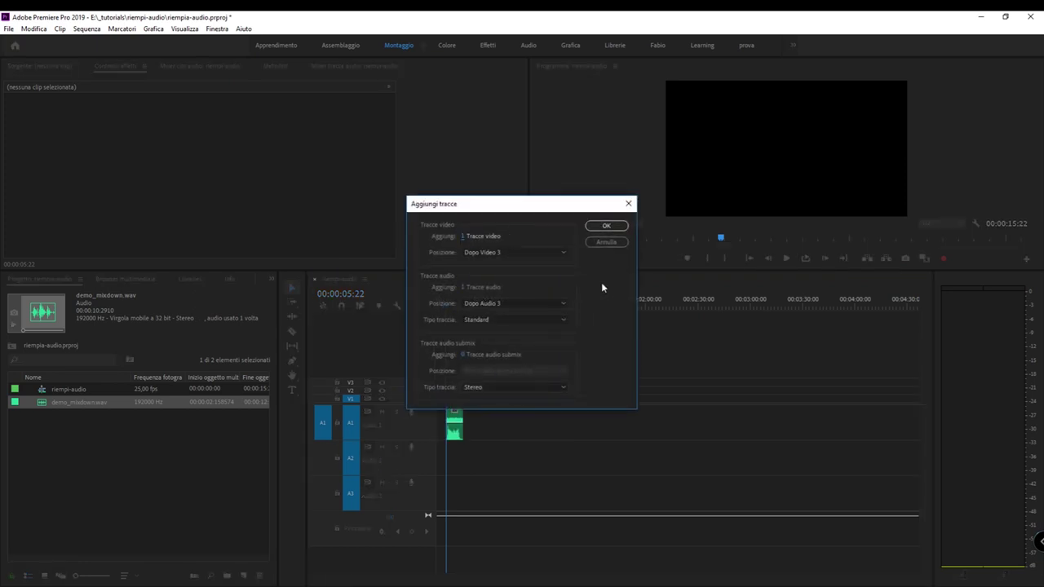
{"action": "left_click", "coordinate": [462, 237]}
{"action": "type", "text": "0"}
{"action": "left_click", "coordinate": [523, 305]}
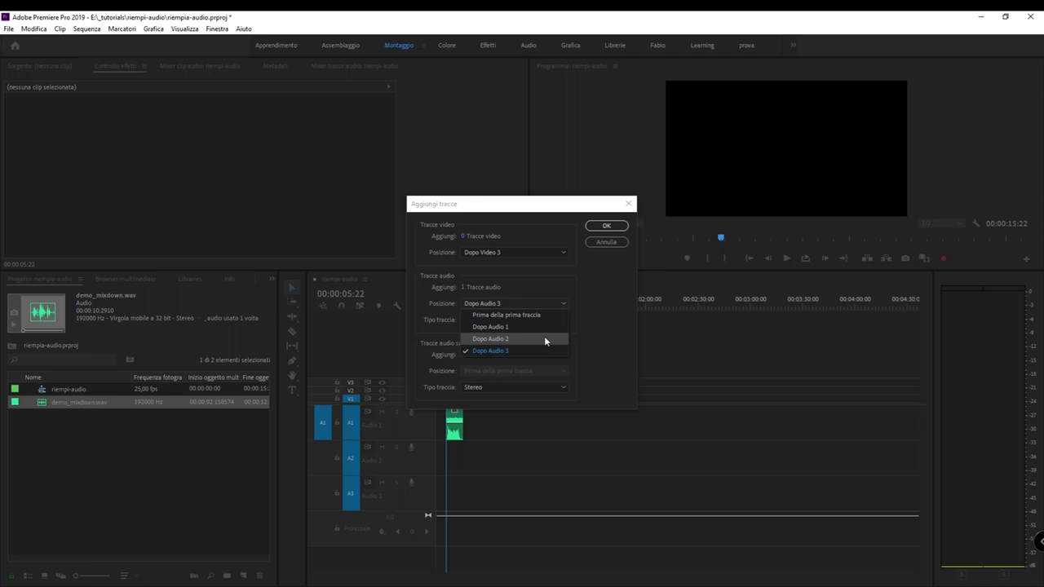
{"action": "left_click", "coordinate": [537, 347]}
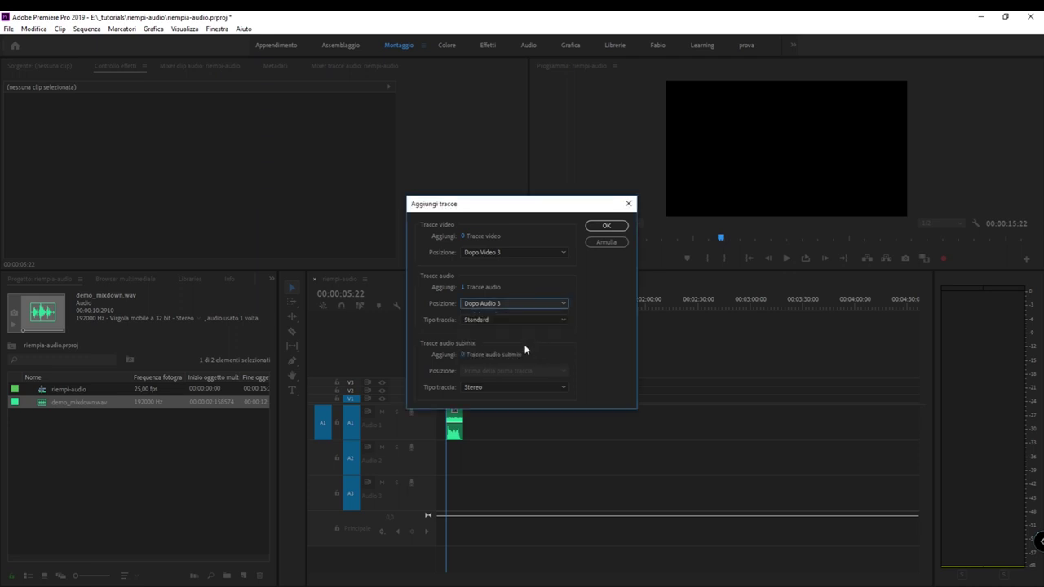
{"action": "left_click", "coordinate": [462, 320]}
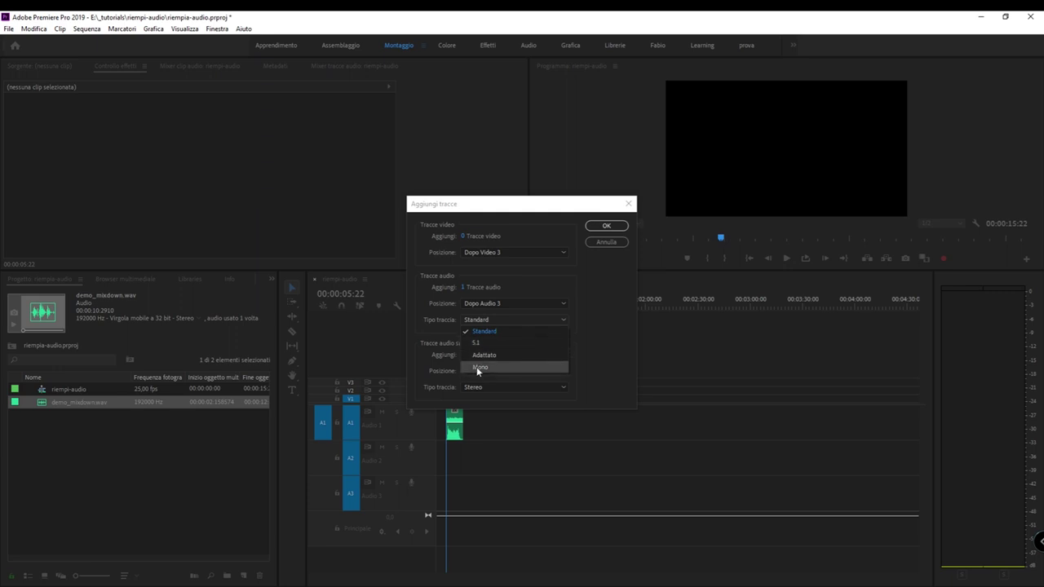
{"action": "left_click", "coordinate": [501, 369]}
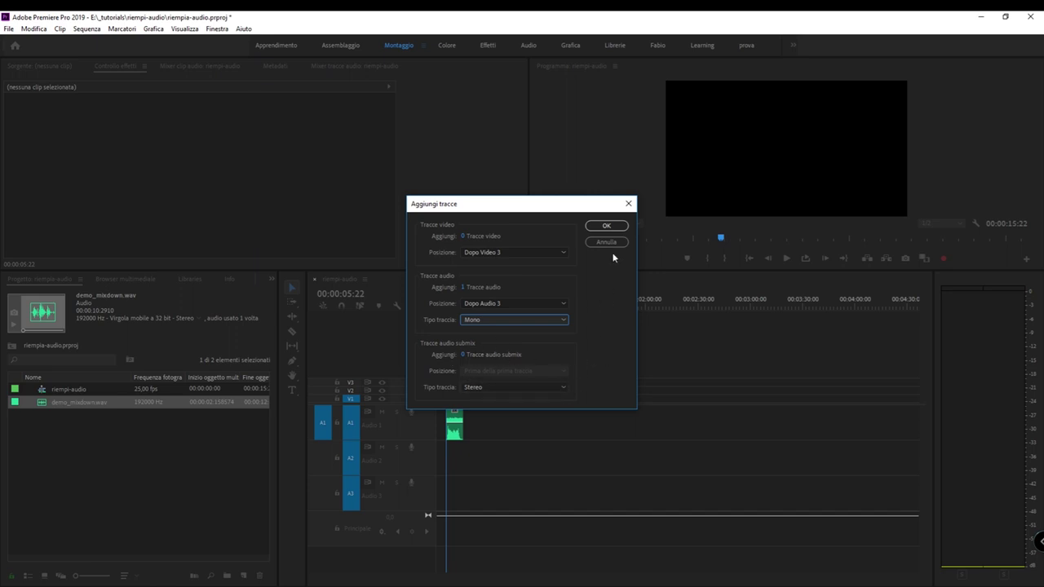
{"action": "left_click", "coordinate": [607, 232]}
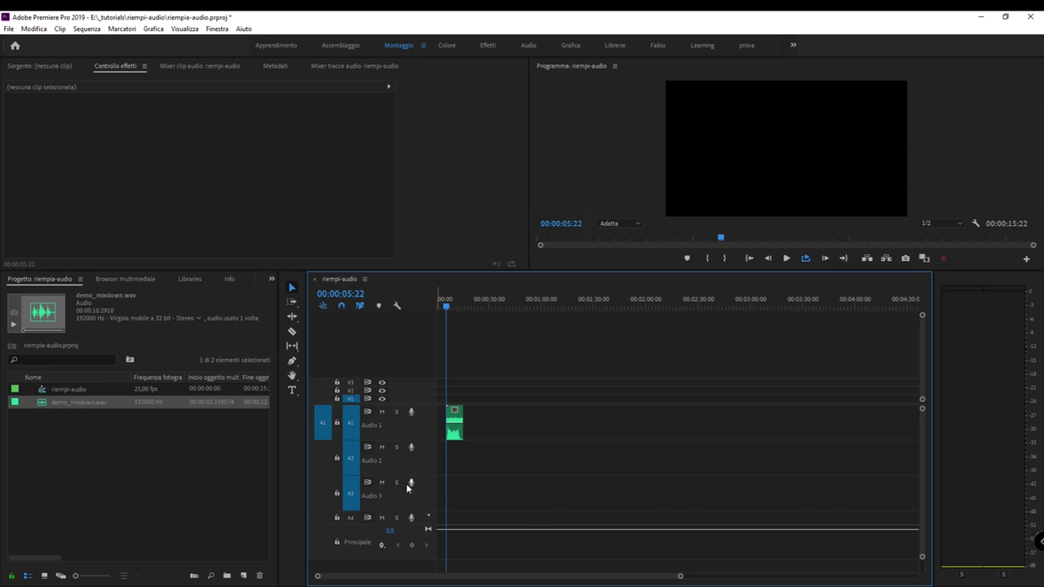
- Resize the audio tracks and move the demo_mixdown.wav clip from Audio 1 onto mono Audio 4
{"action": "key", "text": "shift+minus"}
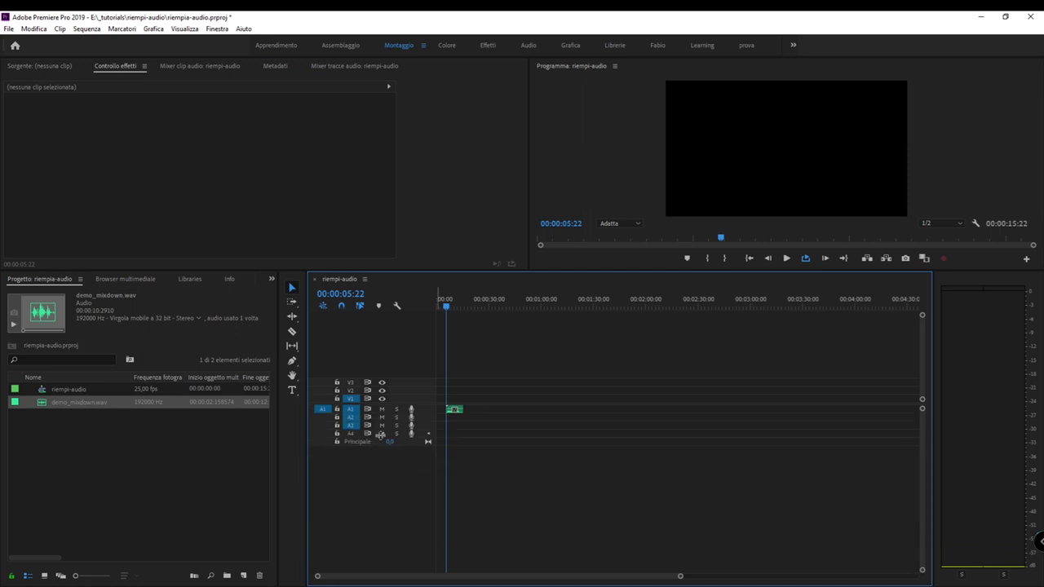
{"action": "left_click_drag", "start_coordinate": [352, 437], "coordinate": [357, 471]}
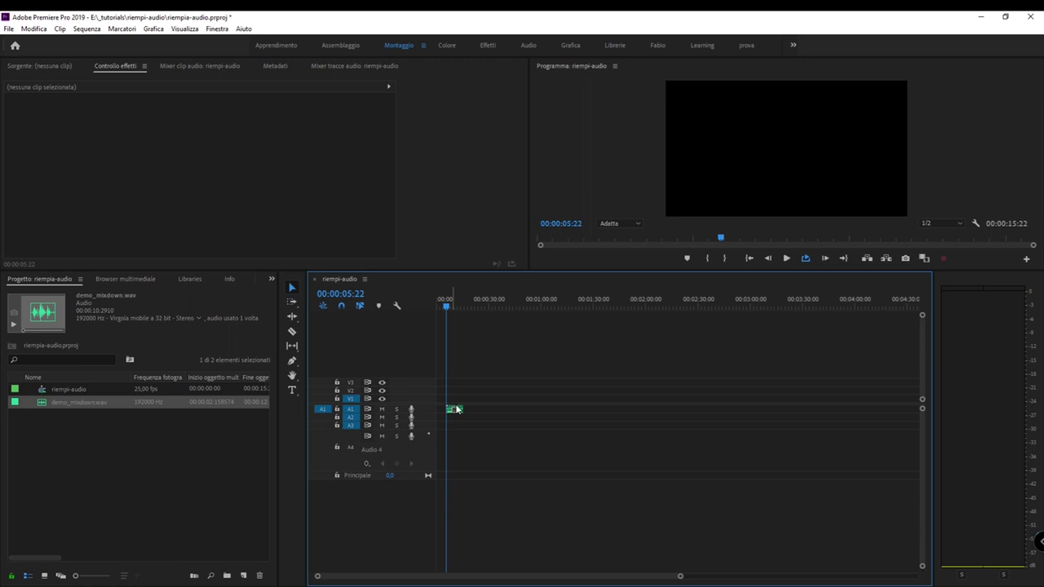
{"action": "scroll", "coordinate": [407, 424], "scroll_direction": "up", "scroll_amount": 2}
{"action": "left_click_drag", "start_coordinate": [454, 416], "coordinate": [444, 522]}
- Play the sequence from the start to hear the mono clip, then stop playback
{"action": "key", "text": "Home"}
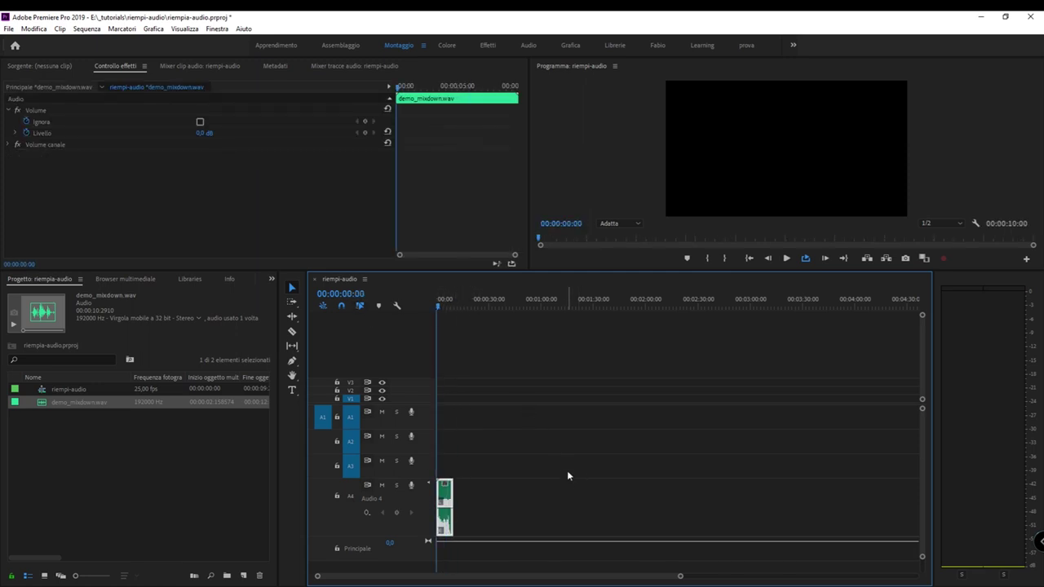
{"action": "key", "text": "space"}
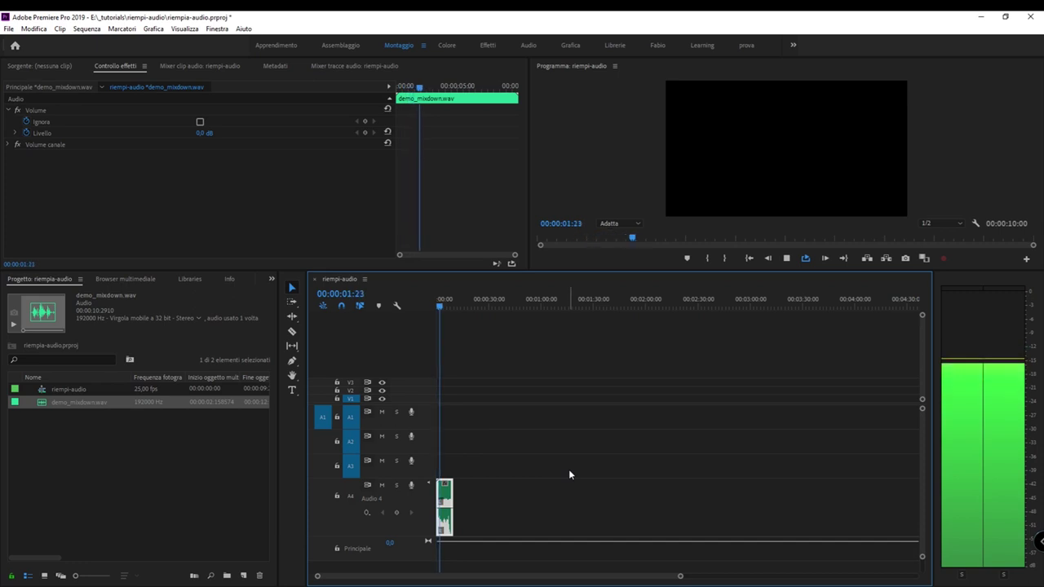
{"action": "key", "text": "space"}
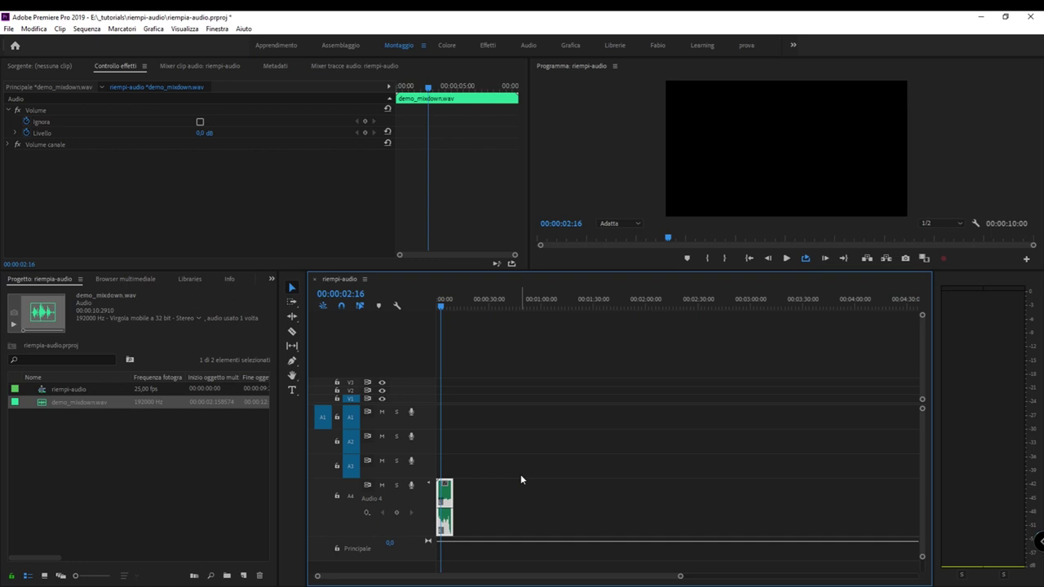
- Zoom in on the Audio 4 clip, adjust track heights, rewind to 00:00:00:00 and select the clip
{"action": "key", "text": "backslash"}
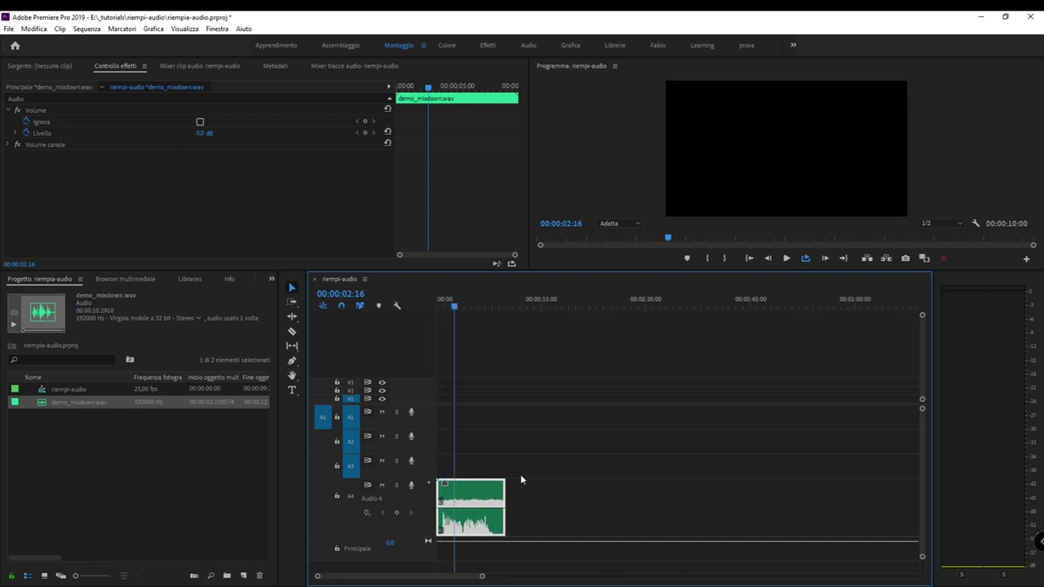
{"action": "key", "text": "backslash"}
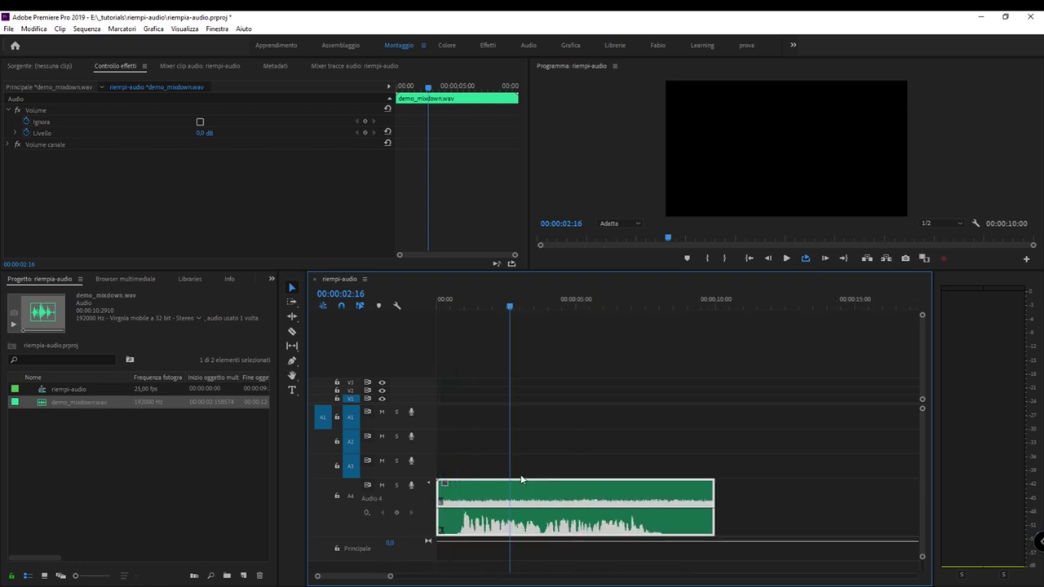
{"action": "key", "text": "equal"}
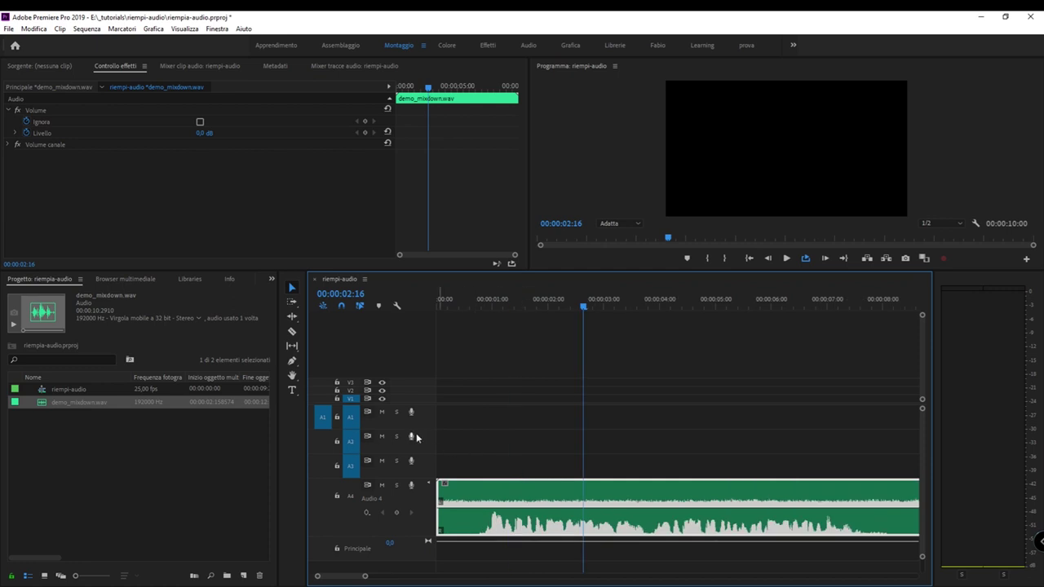
{"action": "key", "text": "alt+minus"}
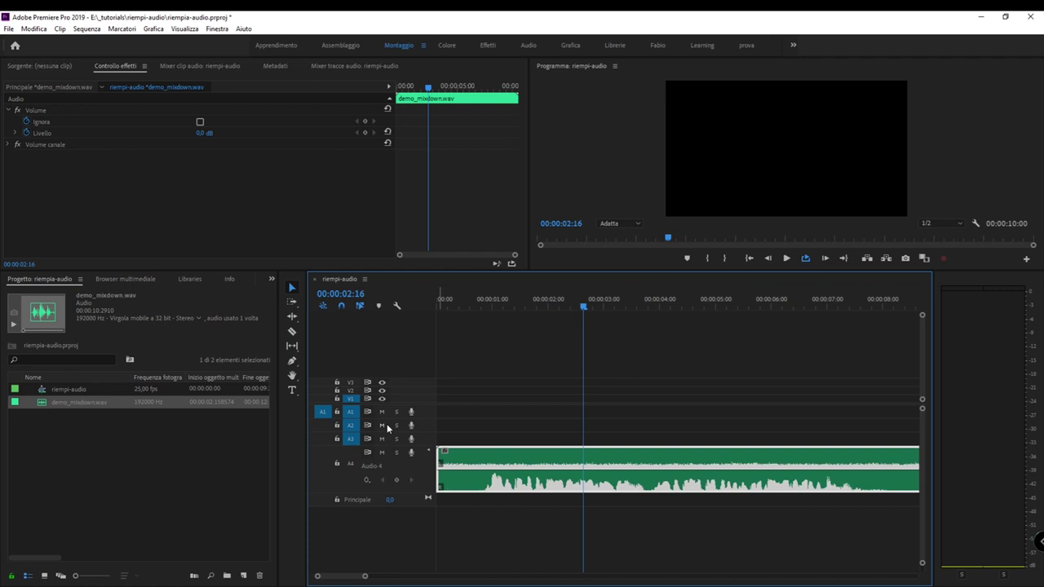
{"action": "key", "text": "ctrl+equal"}
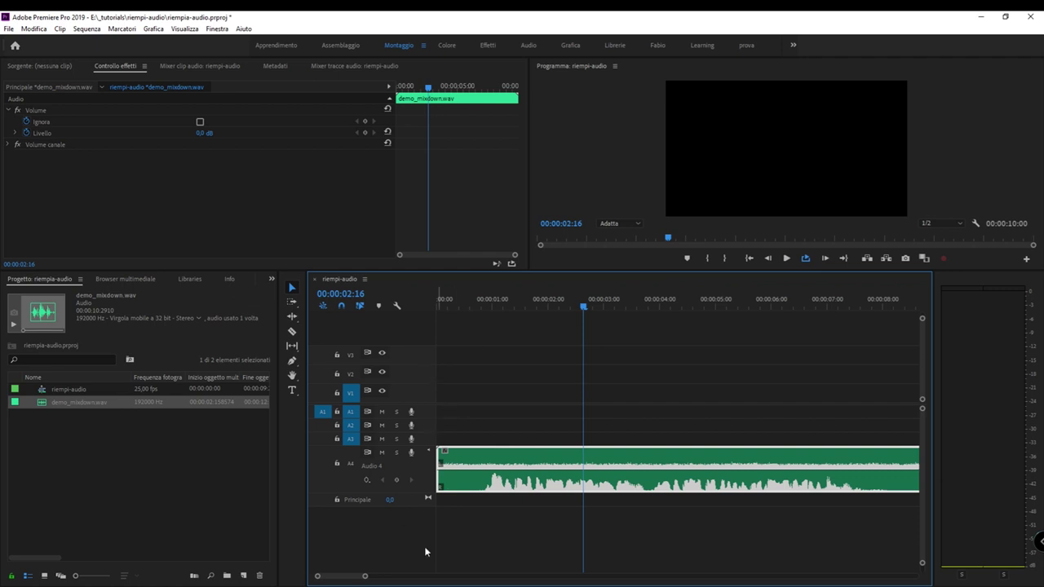
{"action": "key", "text": "Home"}
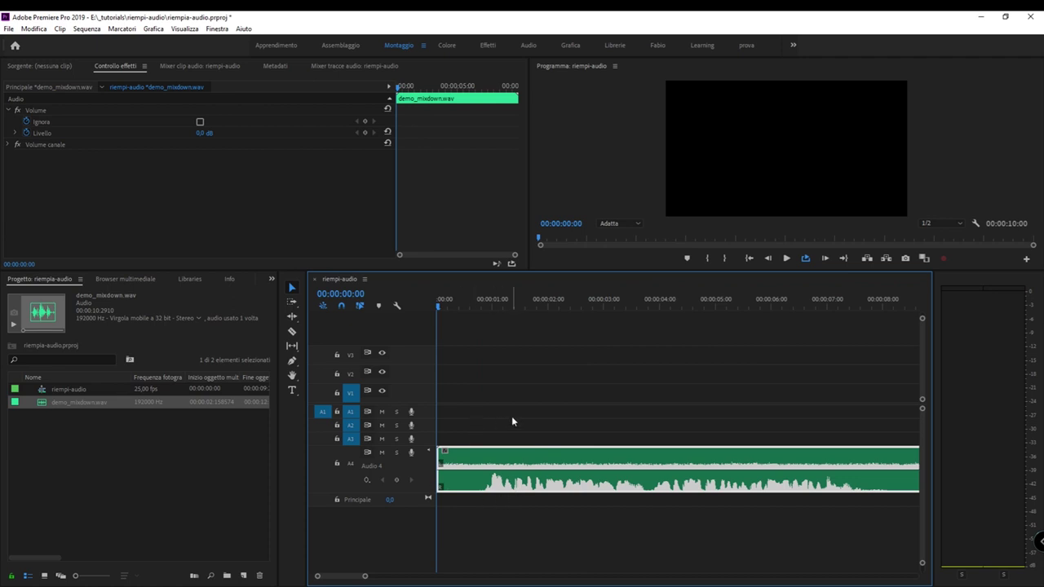
{"action": "left_click_drag", "start_coordinate": [512, 418], "coordinate": [455, 517]}
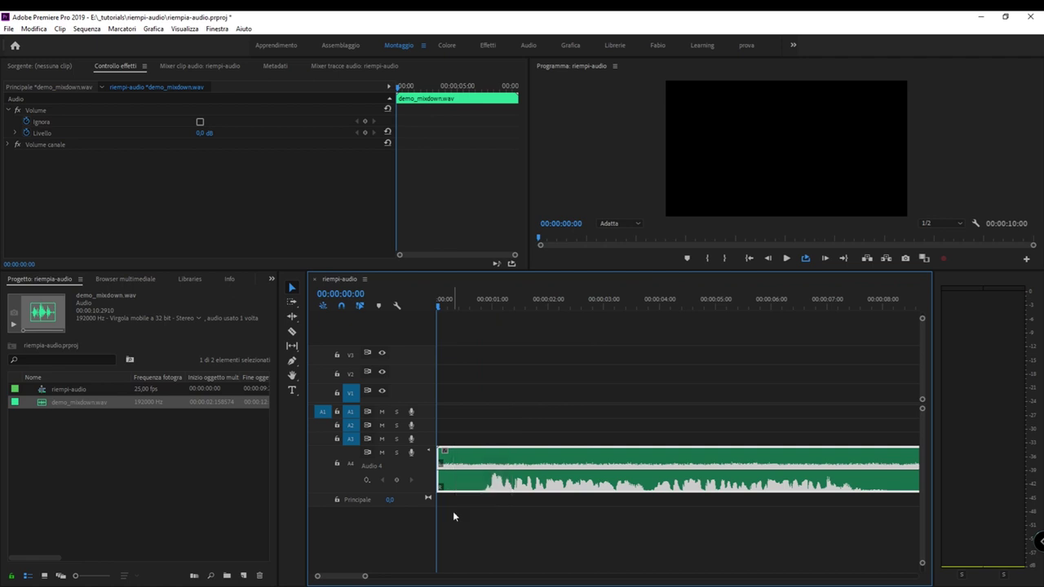
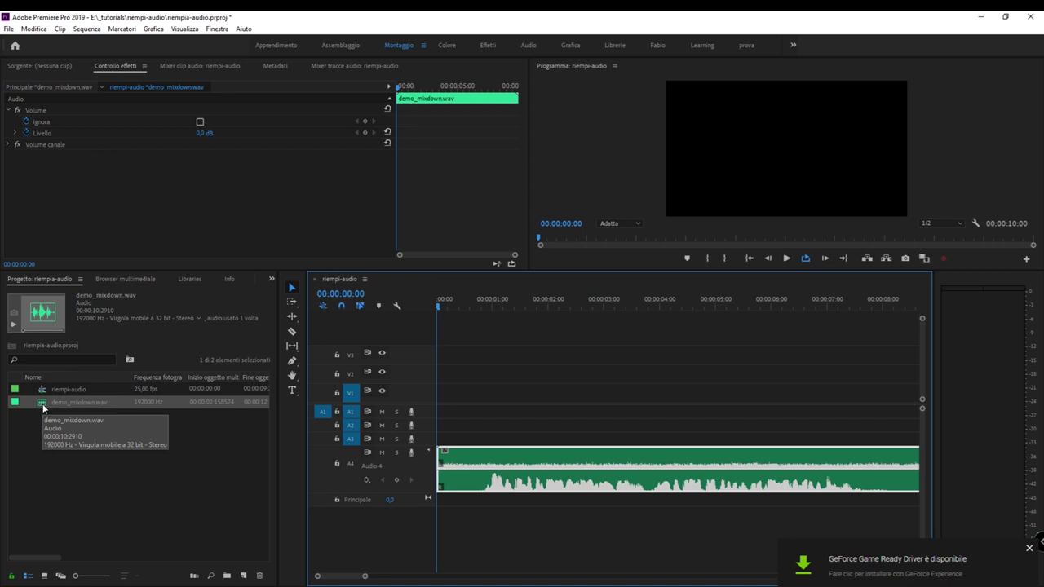
- Dismiss the driver notification and delete the stereo demo_mixdown.wav clip from track A4
{"action": "left_click", "coordinate": [1030, 549]}
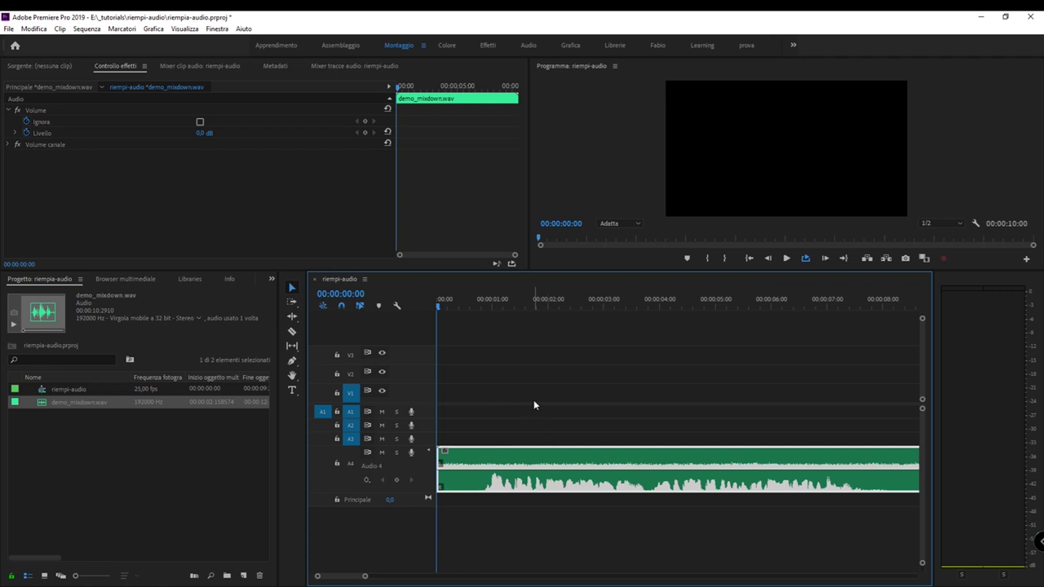
{"action": "key", "text": "Delete"}
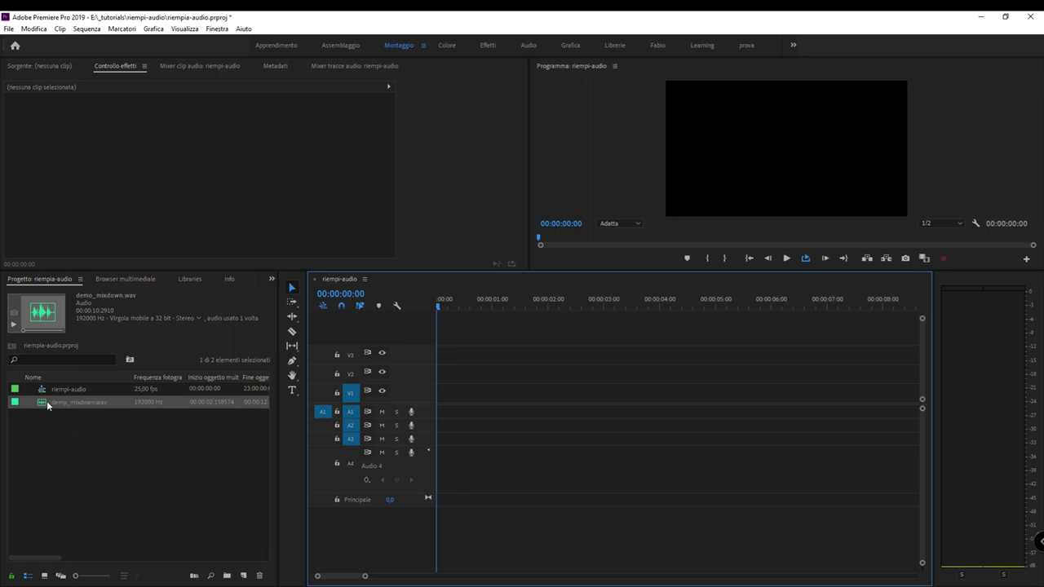
{"action": "left_click", "coordinate": [42, 424]}
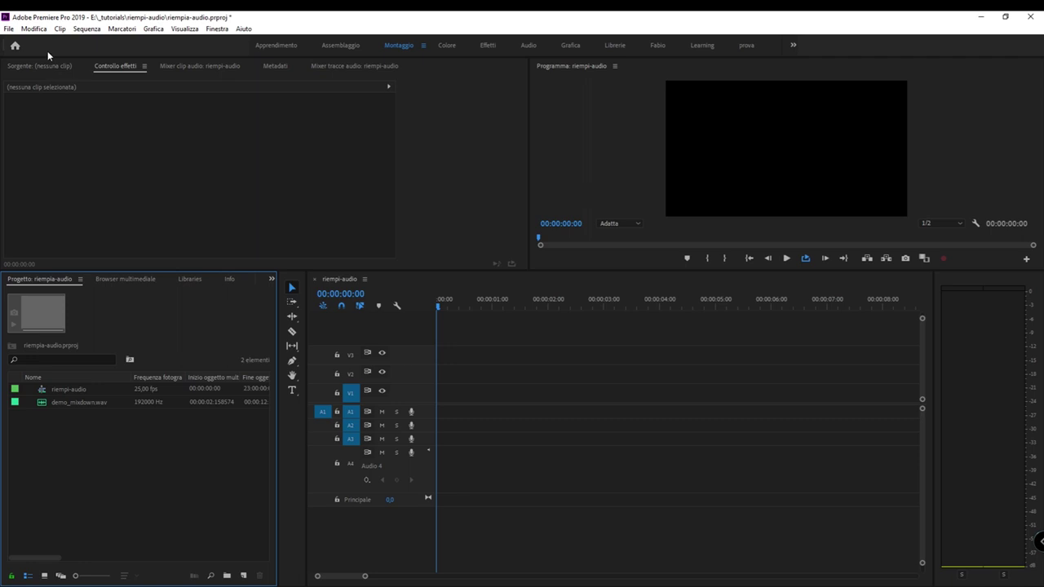
- With demo_mixdown.wav selected in the Project panel, go to Clip > Opzioni audio
{"action": "left_click", "coordinate": [45, 404]}
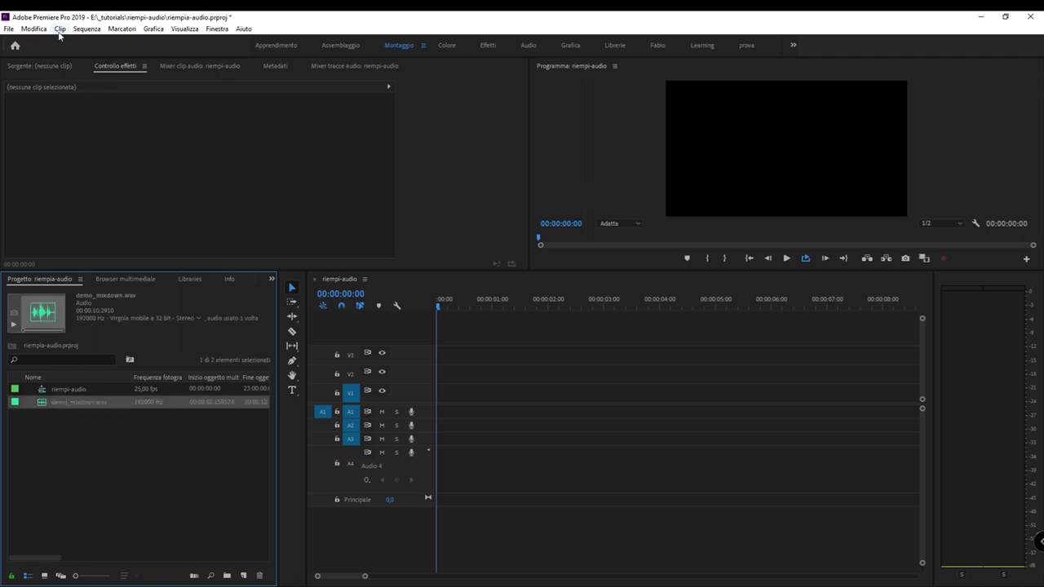
{"action": "left_click", "coordinate": [60, 31]}
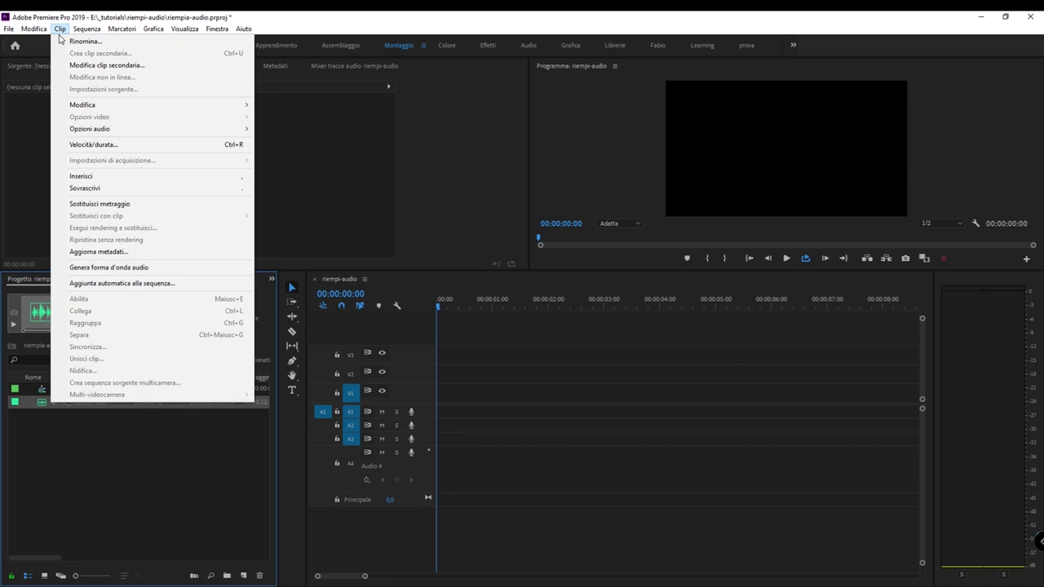
{"action": "mouse_move", "coordinate": [152, 133]}
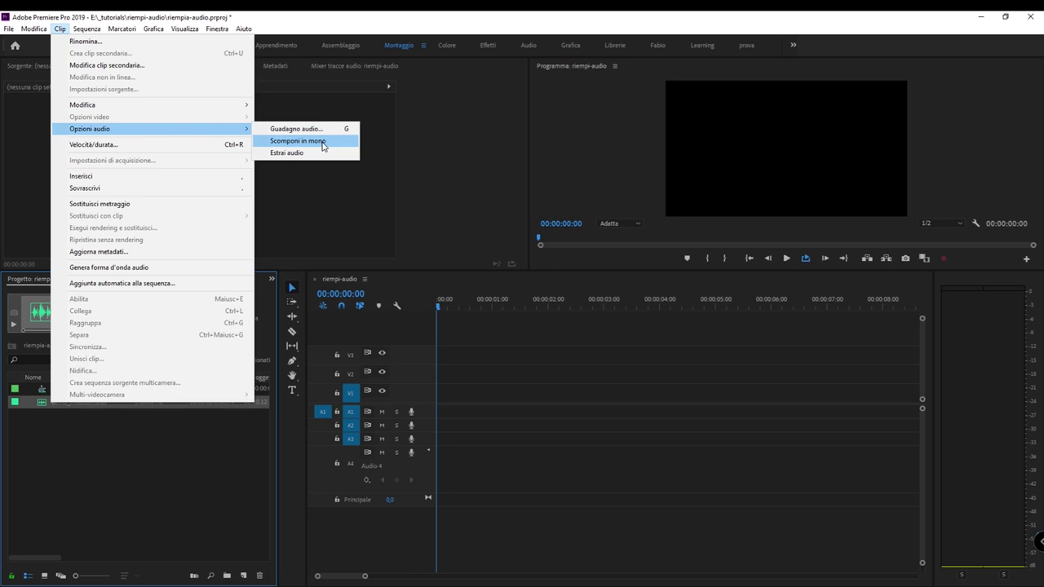
- Split demo_mixdown.wav with Scomponi in mono into Sinistra and Destra mono clips
{"action": "left_click", "coordinate": [319, 145]}
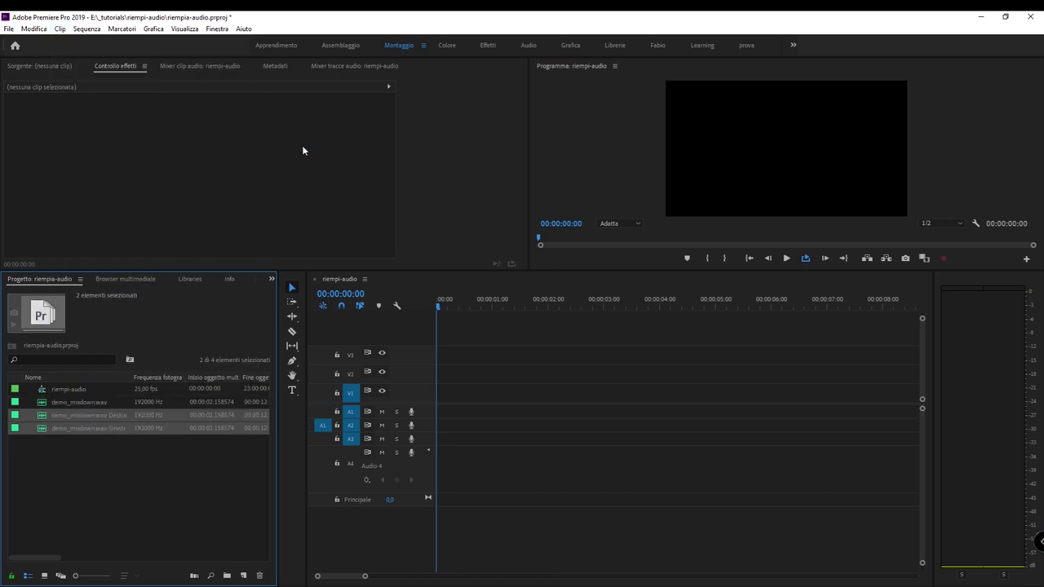
{"action": "left_click", "coordinate": [65, 405]}
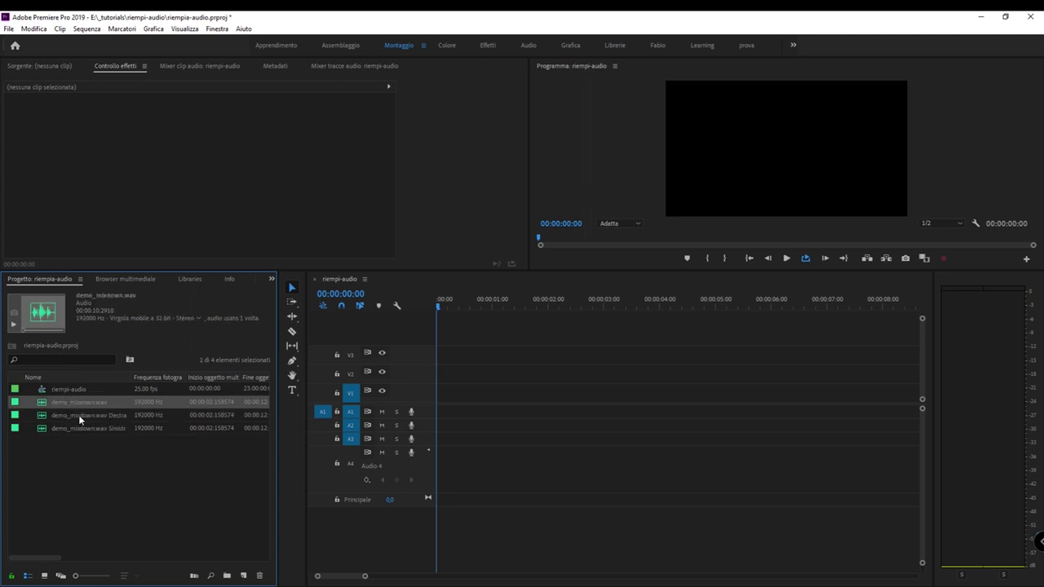
{"action": "left_click", "coordinate": [78, 415]}
{"action": "left_click", "coordinate": [76, 427]}
{"action": "left_click", "coordinate": [75, 416]}
{"action": "left_click", "coordinate": [72, 424]}
{"action": "left_click", "coordinate": [67, 413]}
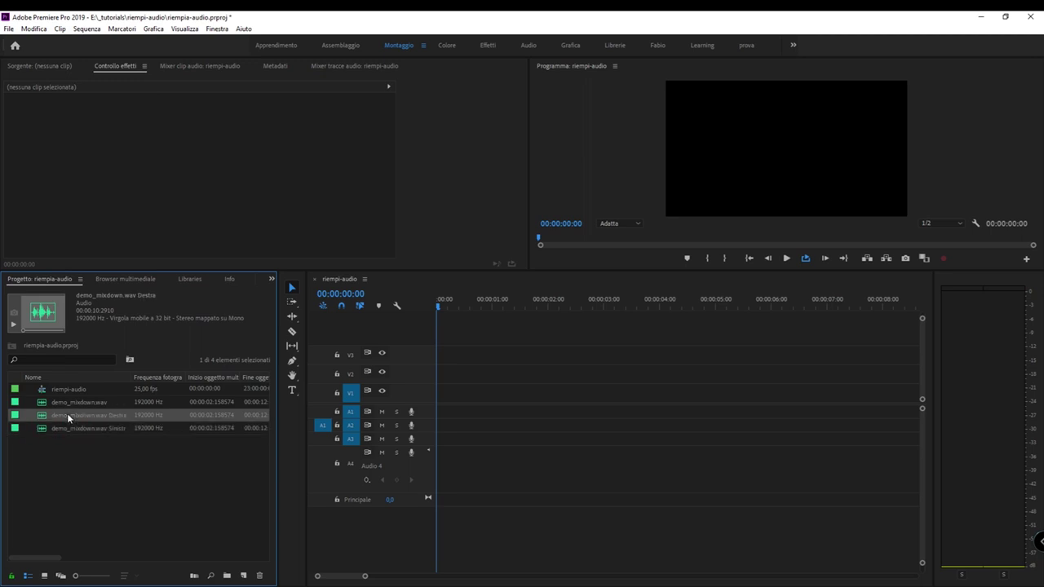
- Place the Destra clip on A4 at 00:00 and the Sinistra clip on A3
{"action": "left_click_drag", "start_coordinate": [42, 418], "coordinate": [417, 455]}
{"action": "left_click_drag", "start_coordinate": [81, 415], "coordinate": [471, 459]}
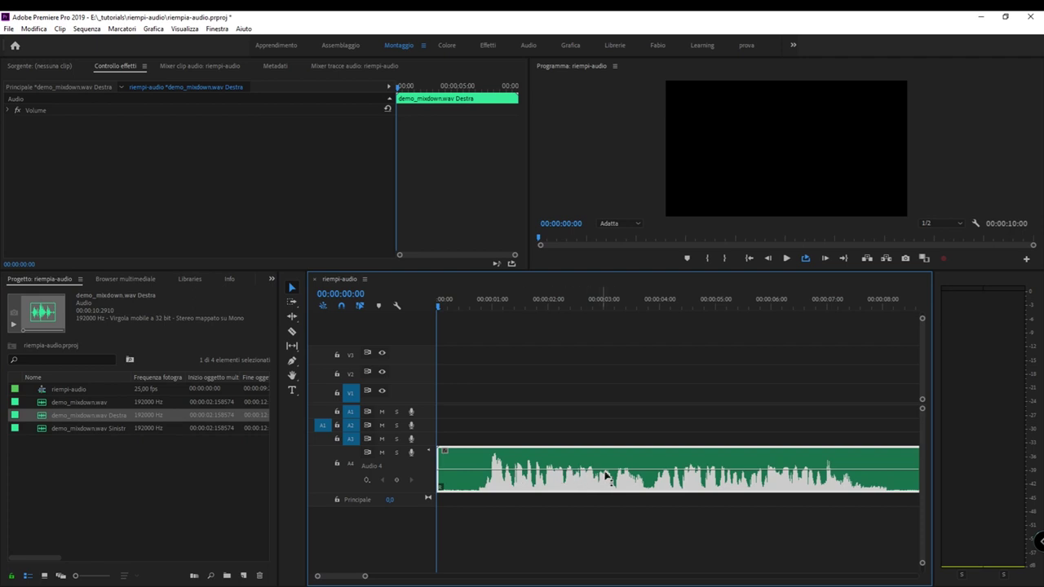
{"action": "left_click", "coordinate": [67, 428]}
{"action": "left_click_drag", "start_coordinate": [92, 430], "coordinate": [434, 445]}
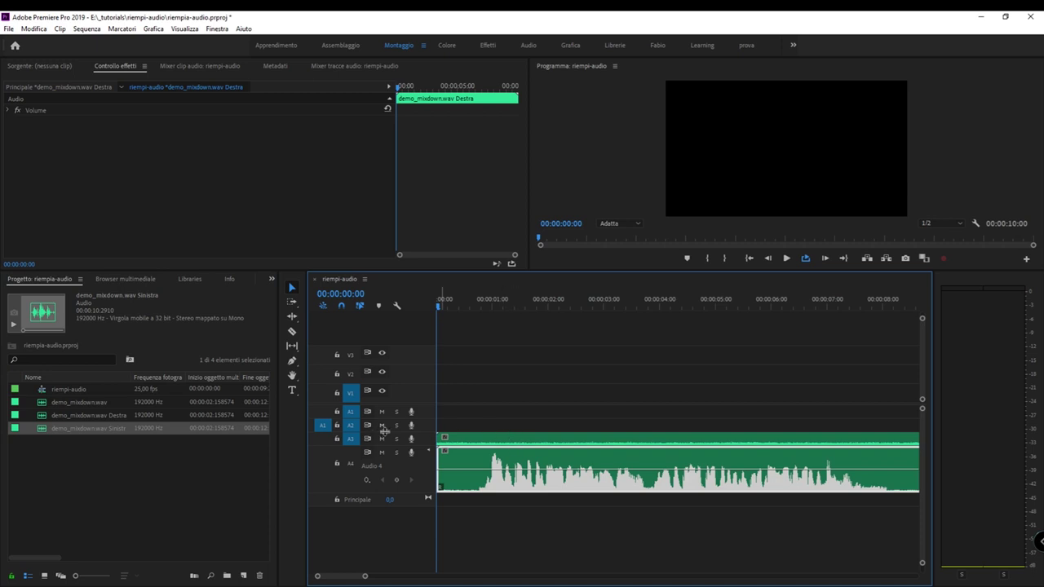
{"action": "scroll", "coordinate": [391, 432], "scroll_direction": "up", "scroll_amount": 2}
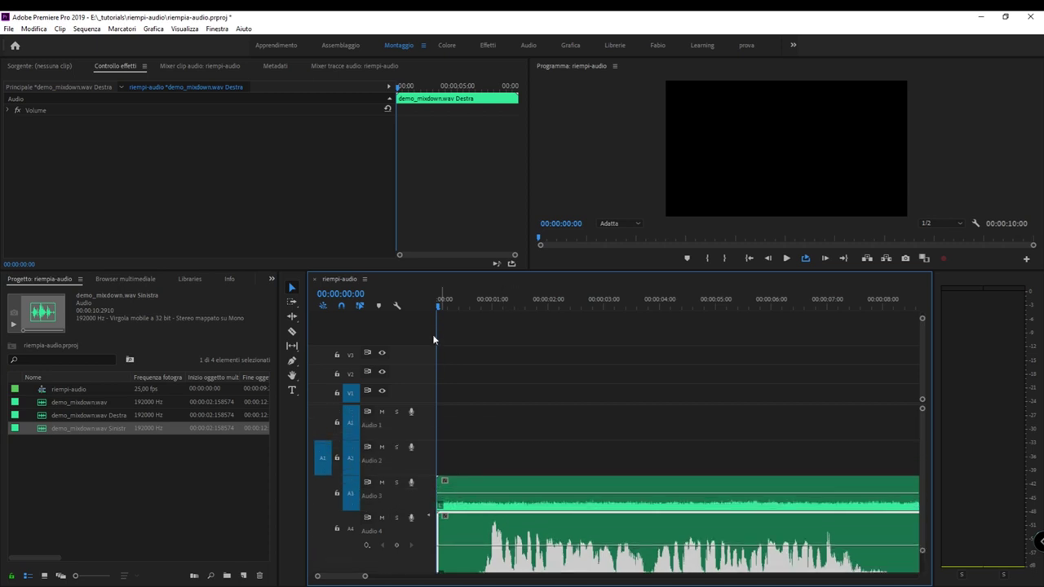
- Mute Audio 4, play back to hear only Sinistra, then unmute it
{"action": "left_click", "coordinate": [381, 518]}
{"action": "key", "text": "space"}
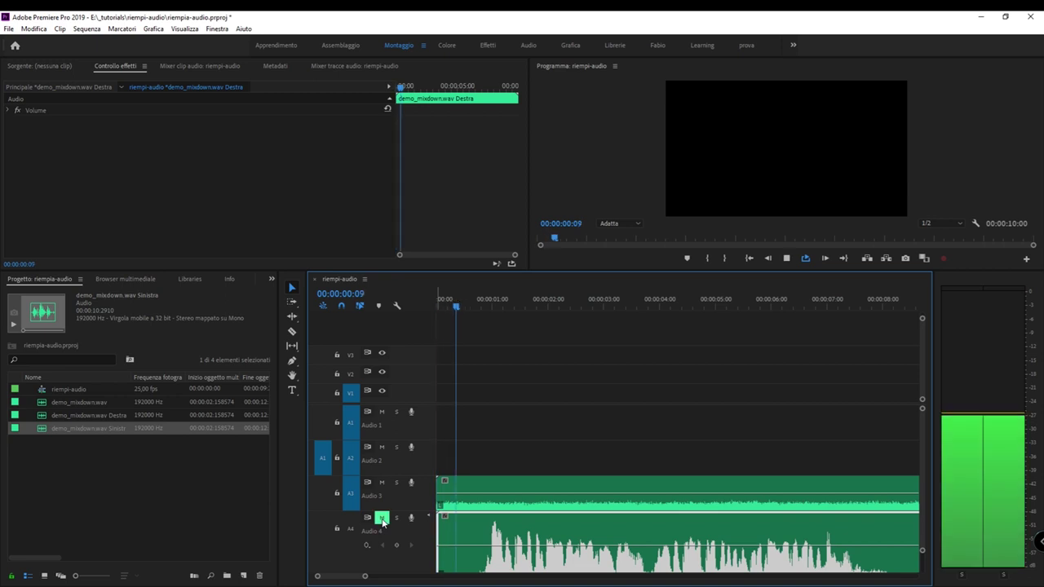
{"action": "key", "text": "space"}
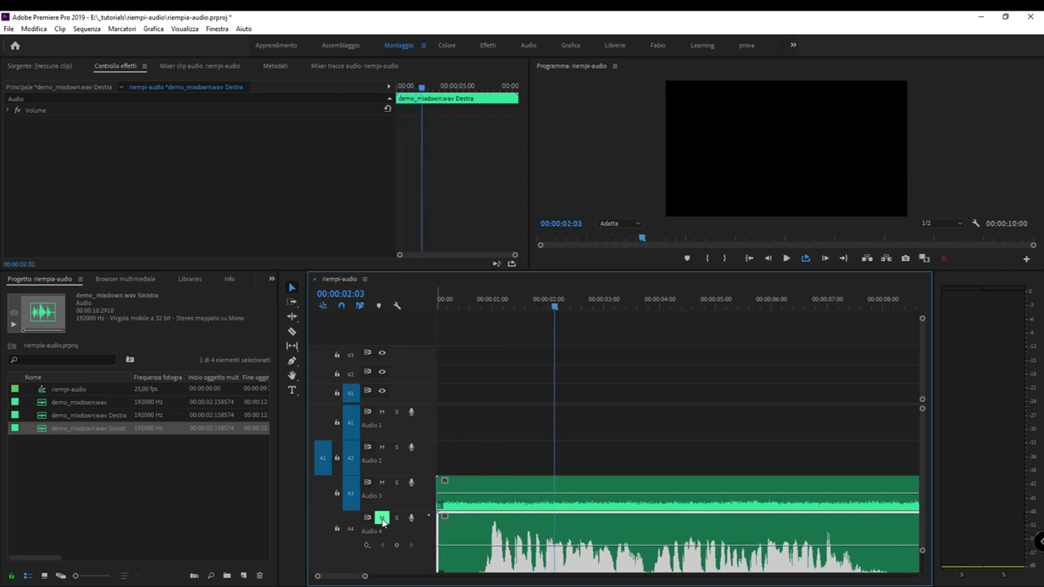
{"action": "left_click", "coordinate": [382, 518]}
- Solo Audio 4 and play it, select both clips, and shrink the empty Audio 2 track
{"action": "left_click", "coordinate": [396, 518]}
{"action": "key", "text": "space"}
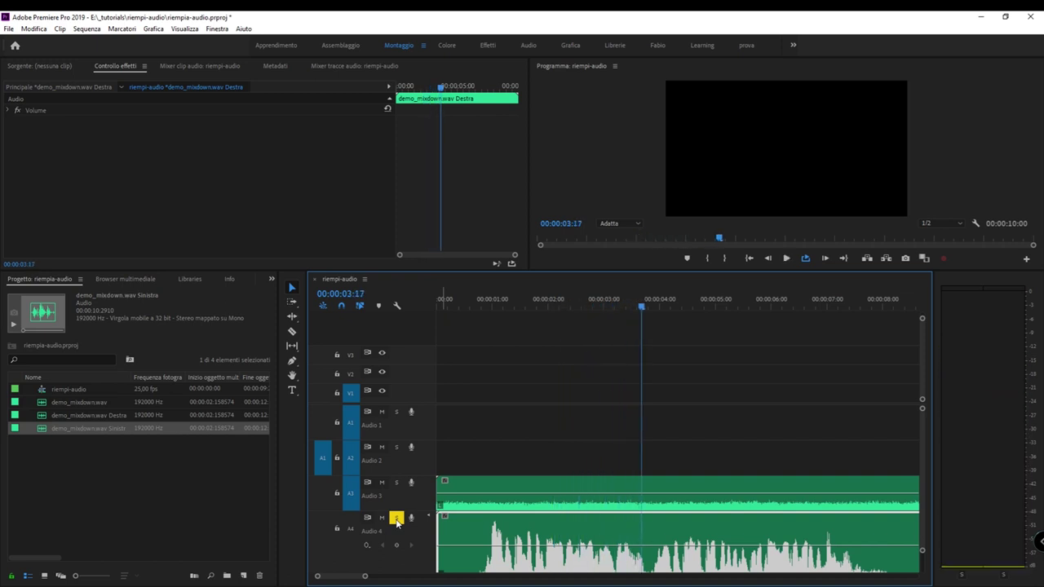
{"action": "left_click_drag", "start_coordinate": [481, 464], "coordinate": [527, 559]}
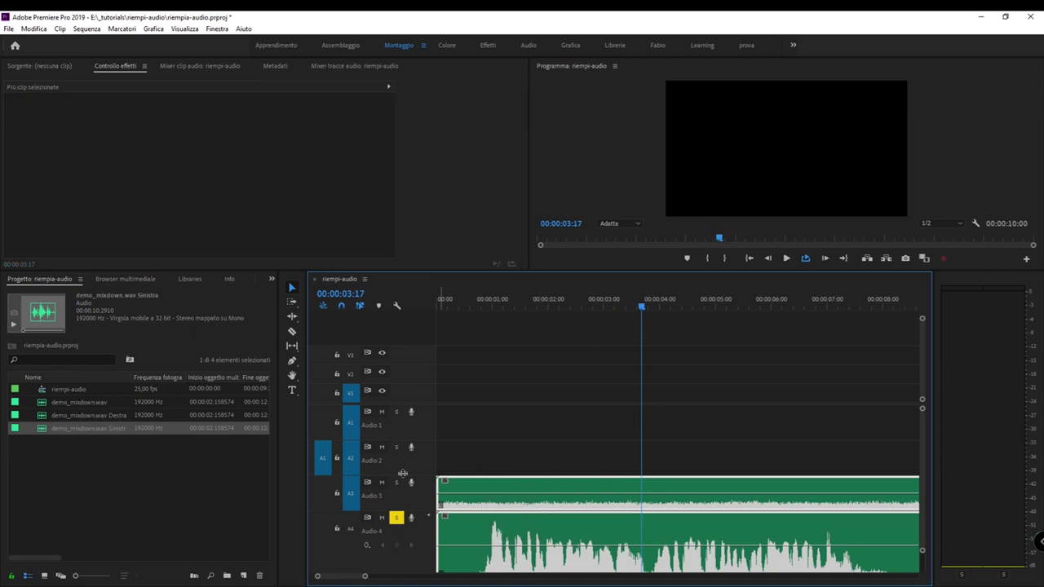
{"action": "left_click_drag", "start_coordinate": [402, 473], "coordinate": [403, 446]}
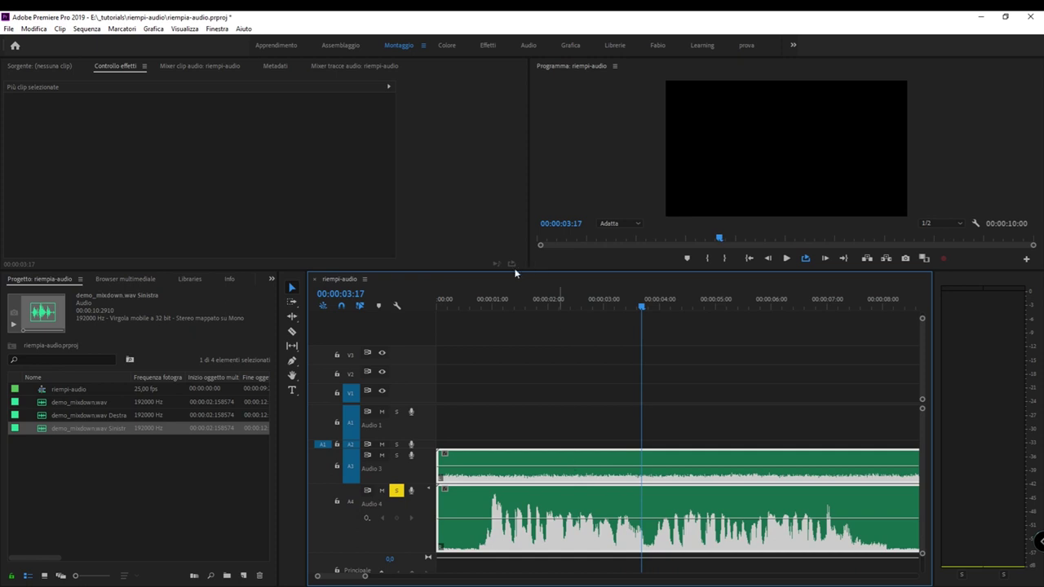
- Zoom the timeline out and raise the A3 clip's volume to 1,33 dB during playback
{"action": "left_click", "coordinate": [486, 302]}
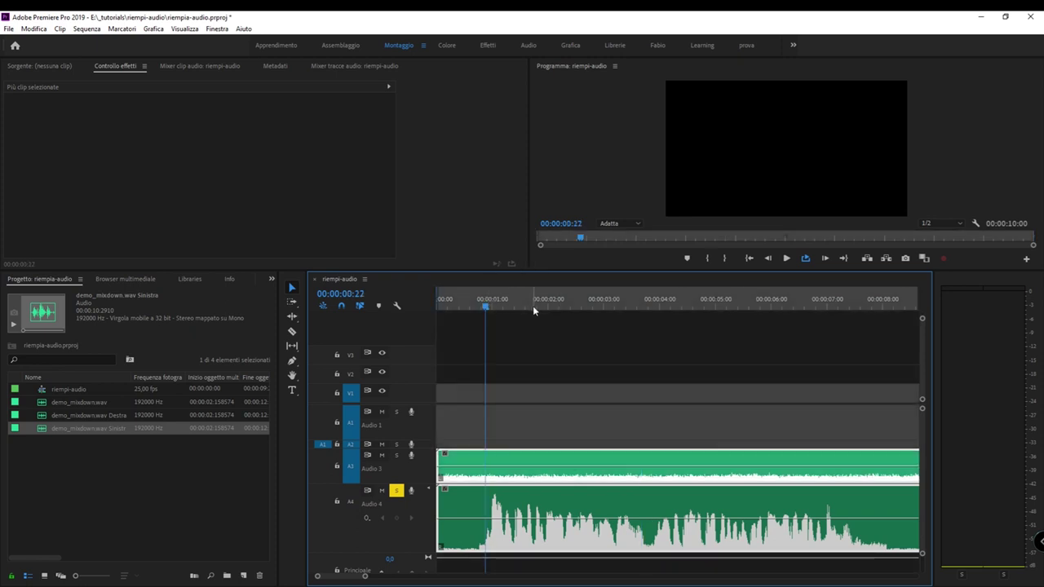
{"action": "key", "text": "minus"}
{"action": "key", "text": "minus"}
{"action": "key", "text": "equal"}
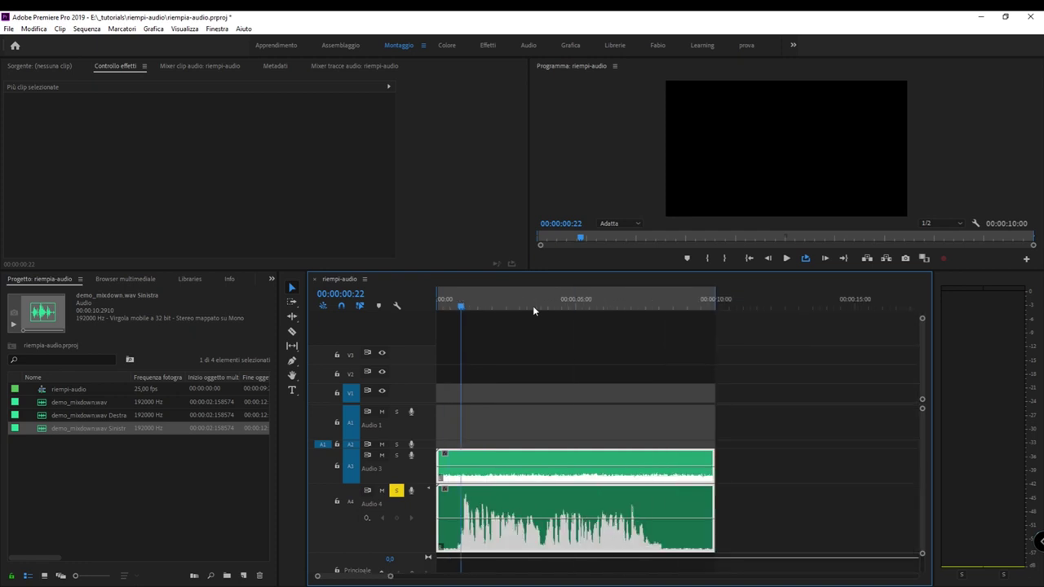
{"action": "key", "text": "space"}
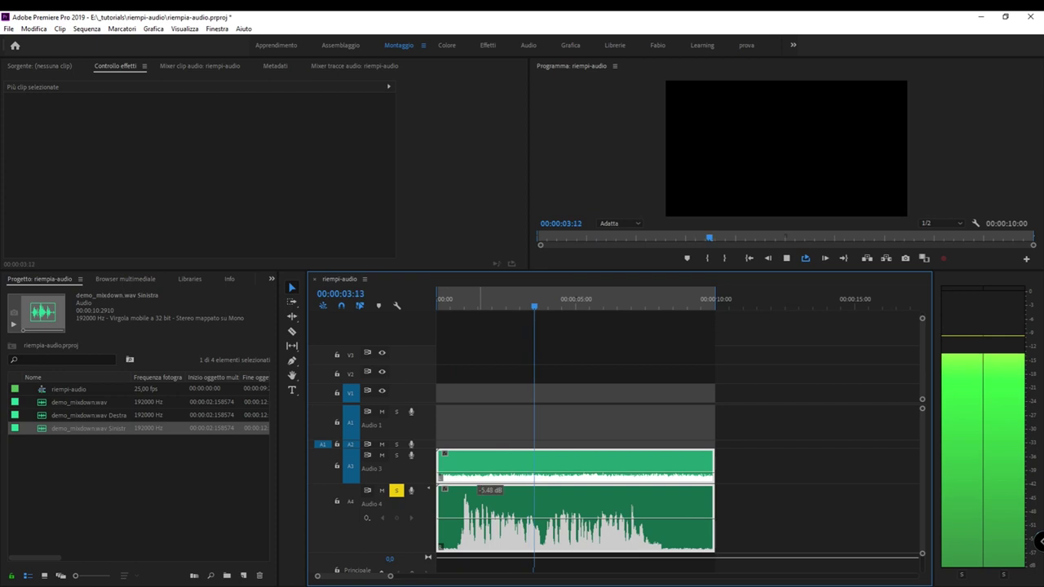
{"action": "left_click_drag", "start_coordinate": [478, 468], "coordinate": [480, 460]}
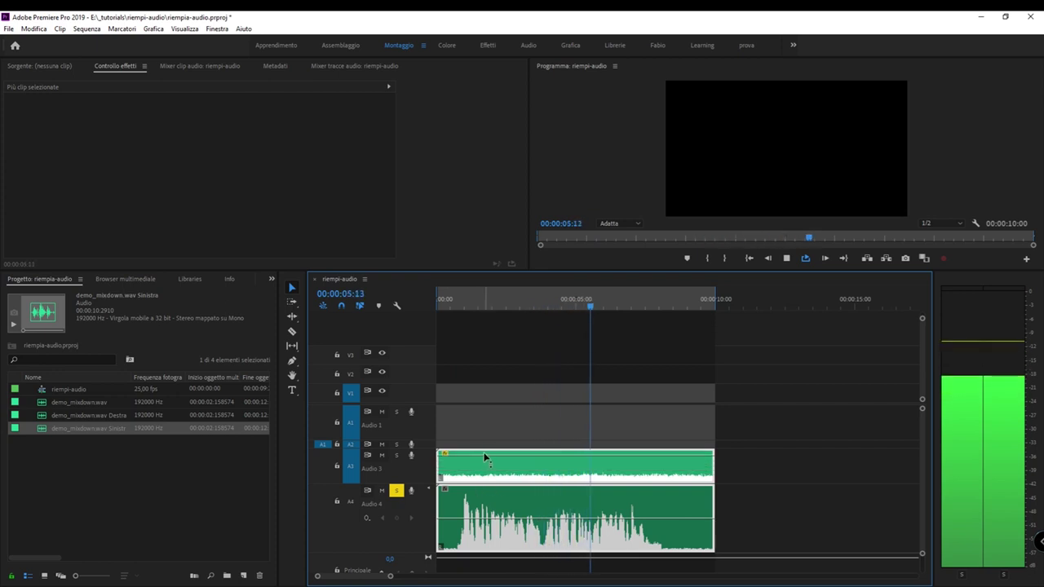
{"action": "key", "text": "space"}
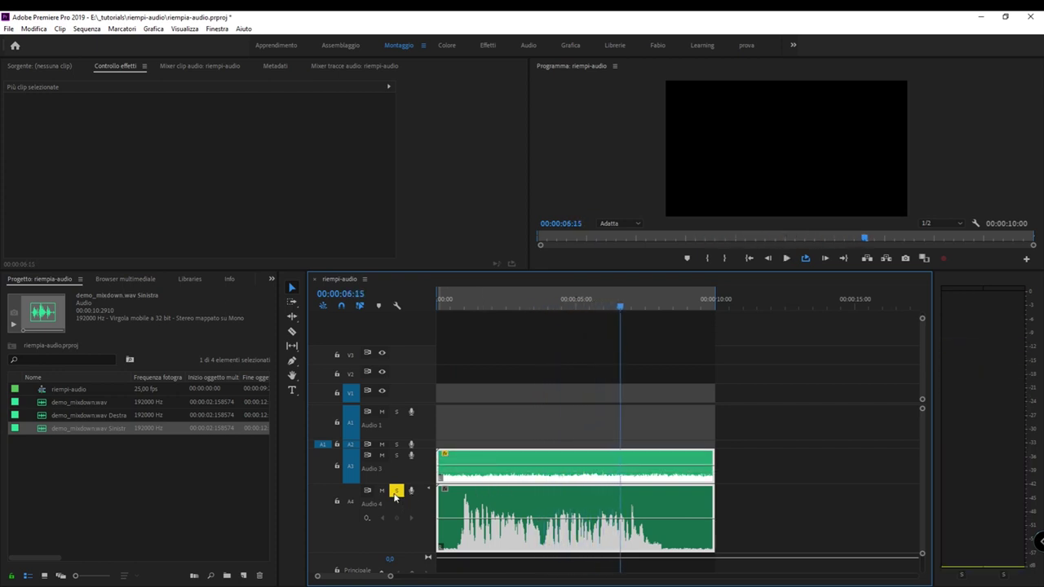
- Turn off solo on Audio 4 and readjust the Audio 3 clip's volume while playing from the start
{"action": "left_click", "coordinate": [396, 492]}
{"action": "left_click_drag", "start_coordinate": [468, 301], "coordinate": [438, 301]}
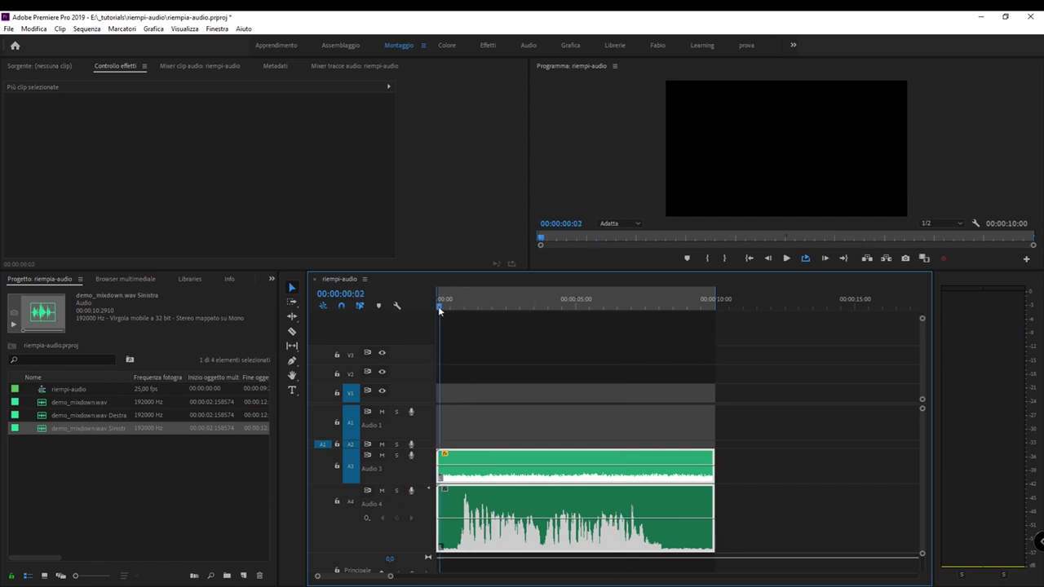
{"action": "left_click_drag", "start_coordinate": [459, 466], "coordinate": [461, 464]}
{"action": "key", "text": "space"}
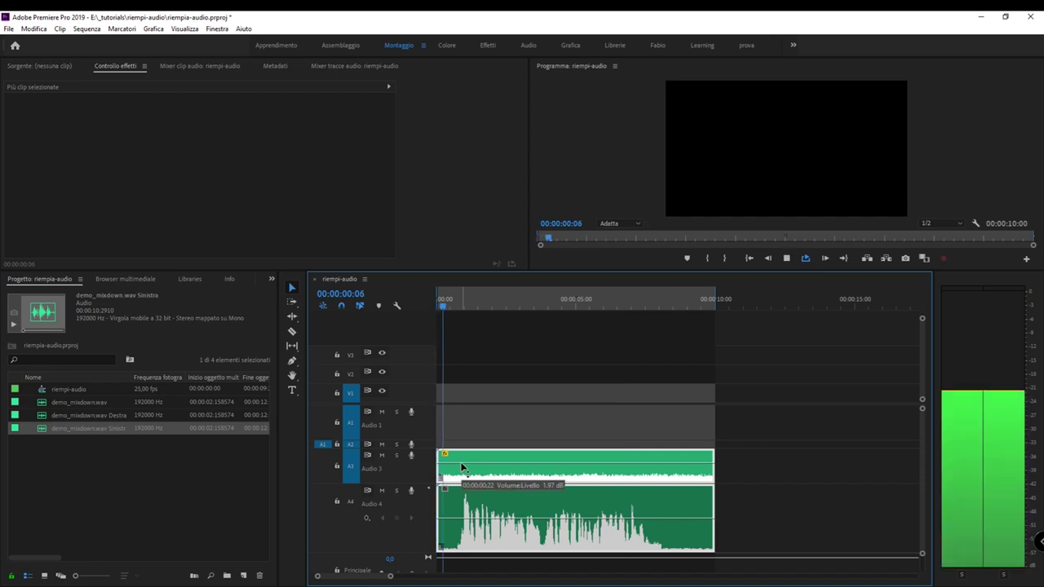
{"action": "left_click_drag", "start_coordinate": [461, 468], "coordinate": [461, 481]}
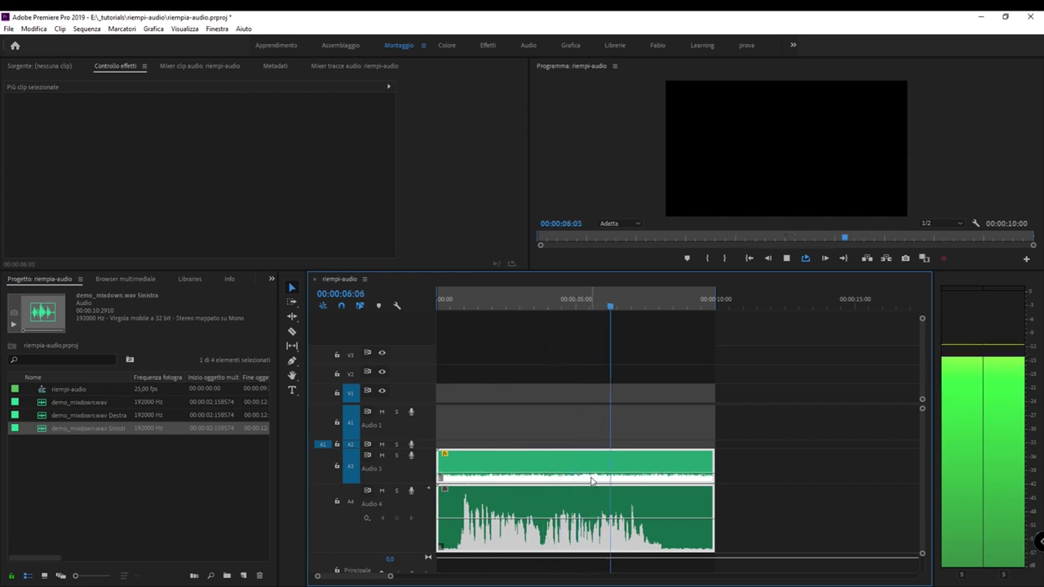
{"action": "key", "text": "space"}
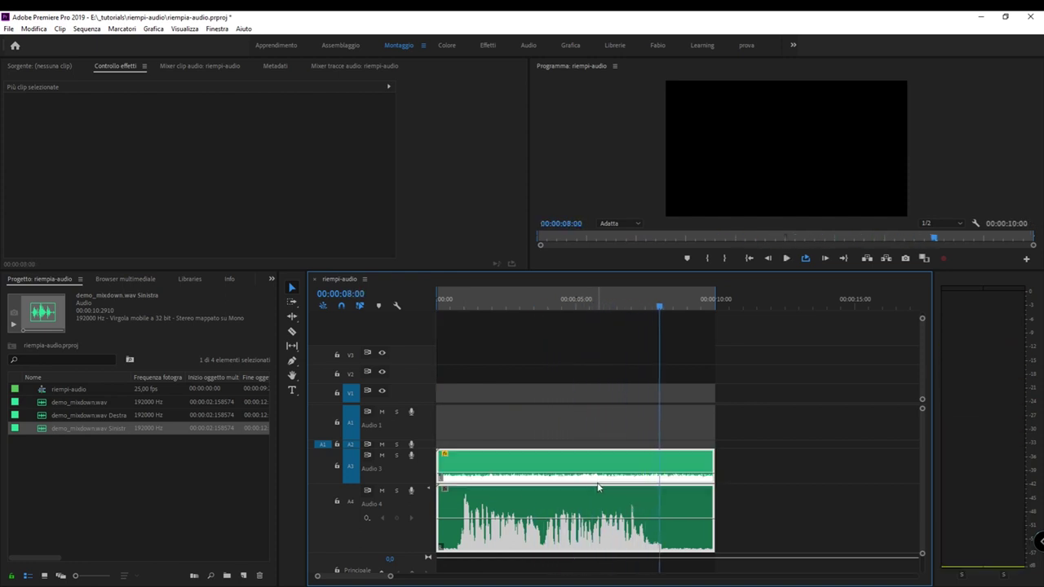
- Lower the Audio 4 clip slightly, raise Audio 3, and fine-tune Audio 4 while comparing playback
{"action": "left_click", "coordinate": [458, 299]}
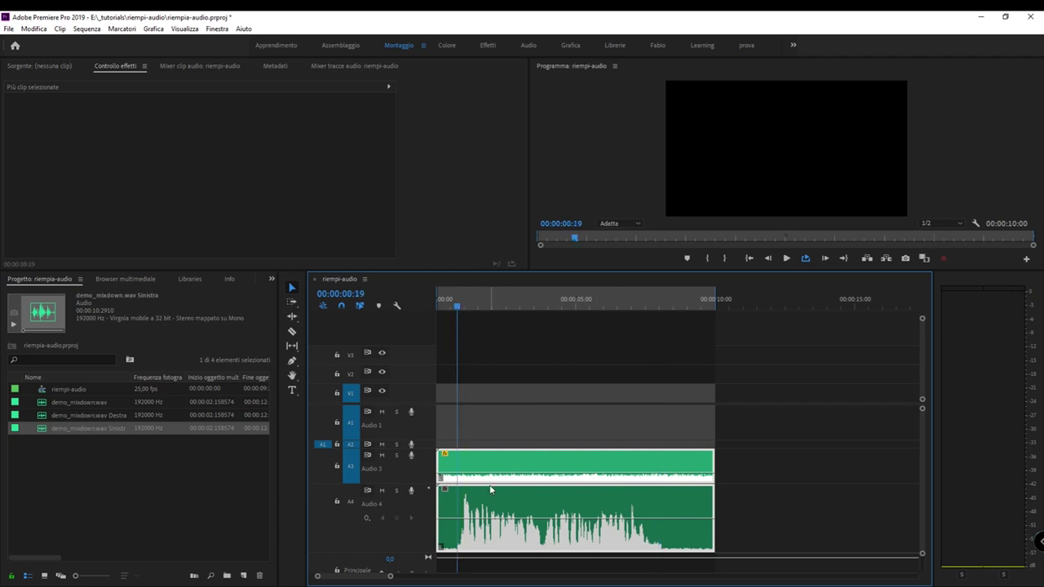
{"action": "left_click_drag", "start_coordinate": [455, 519], "coordinate": [455, 537]}
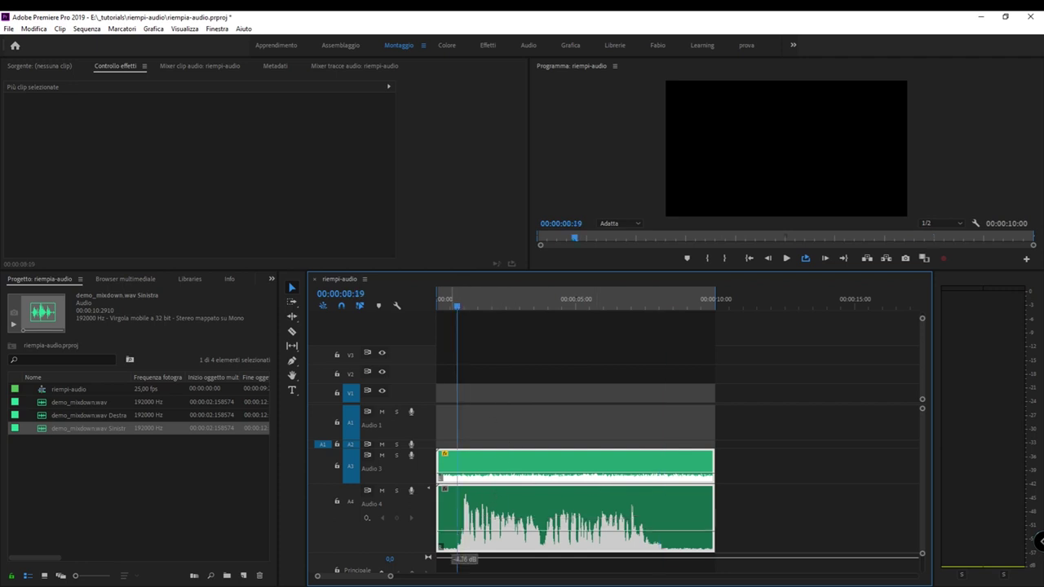
{"action": "left_click_drag", "start_coordinate": [479, 477], "coordinate": [479, 464]}
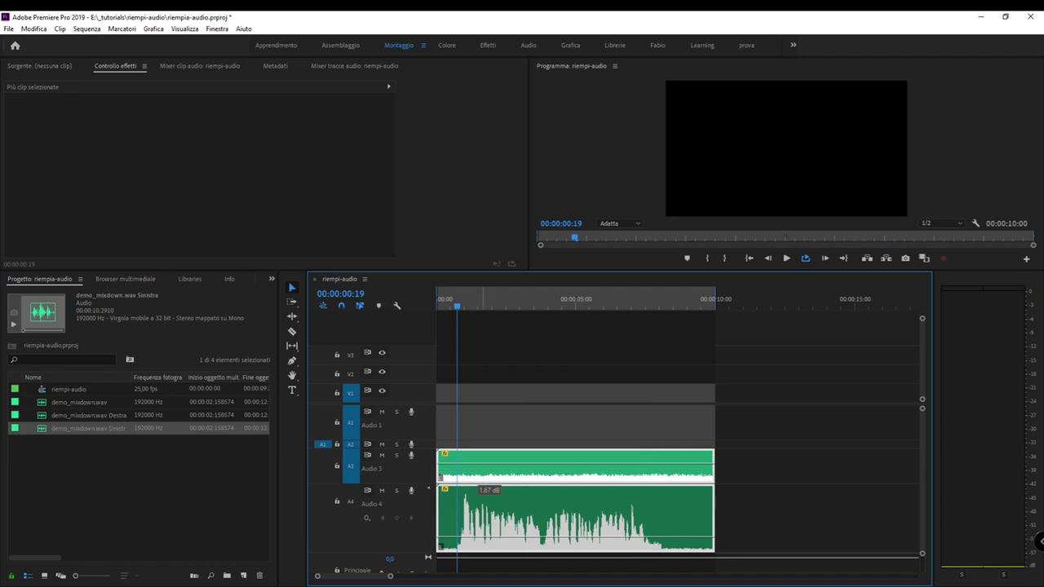
{"action": "key", "text": "space"}
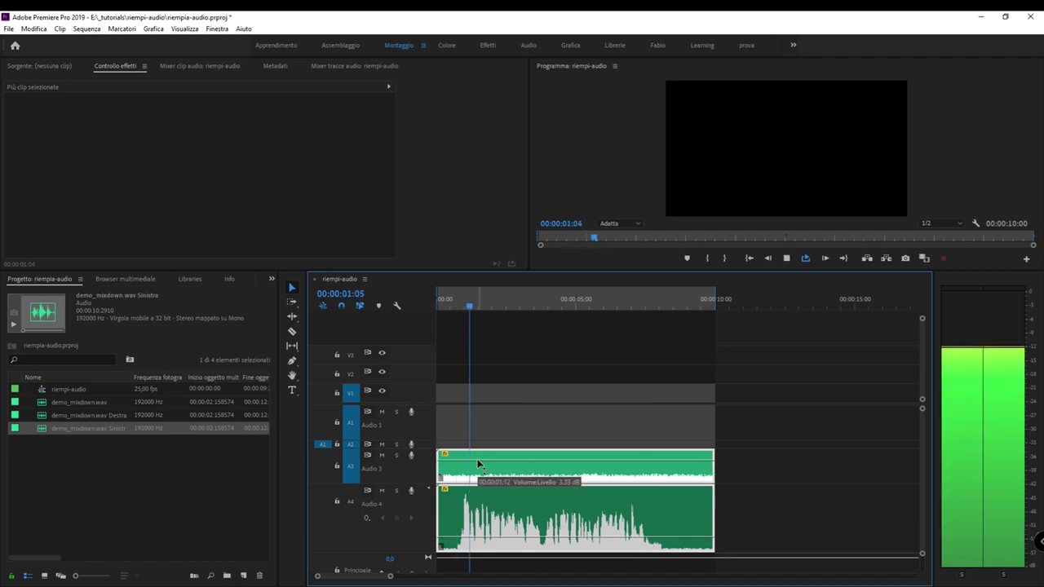
{"action": "left_click_drag", "start_coordinate": [477, 458], "coordinate": [477, 453]}
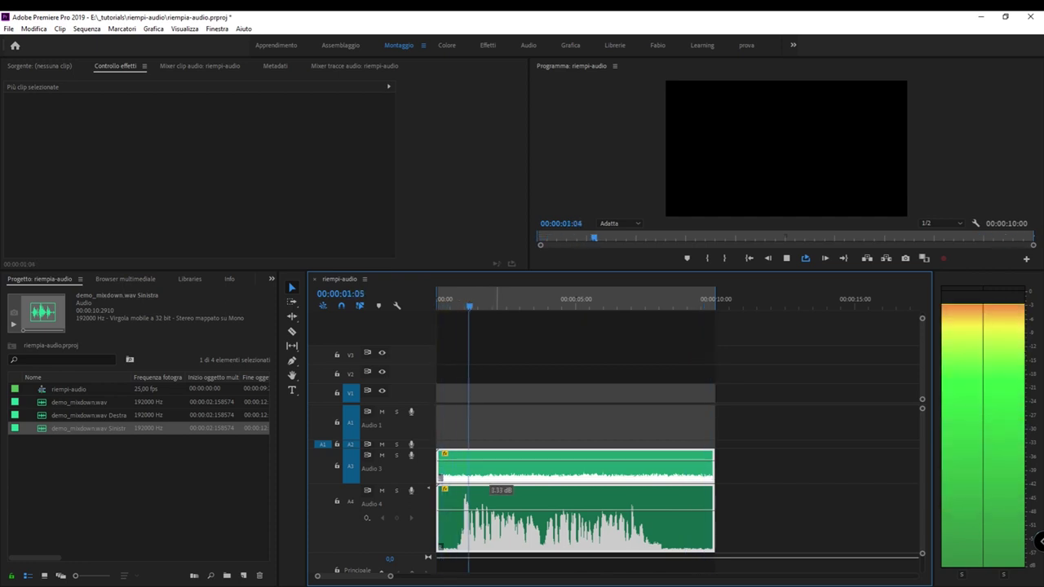
{"action": "key", "text": "space"}
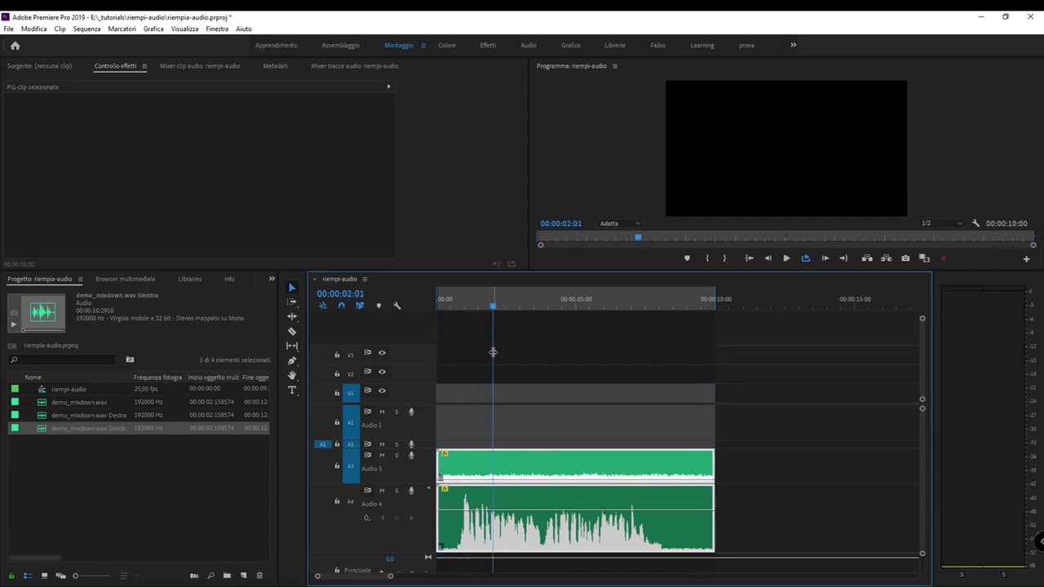
- Delete both mono clips from the timeline and remove the Sinistra and Destra items from the project
{"action": "left_click_drag", "start_coordinate": [661, 366], "coordinate": [437, 544]}
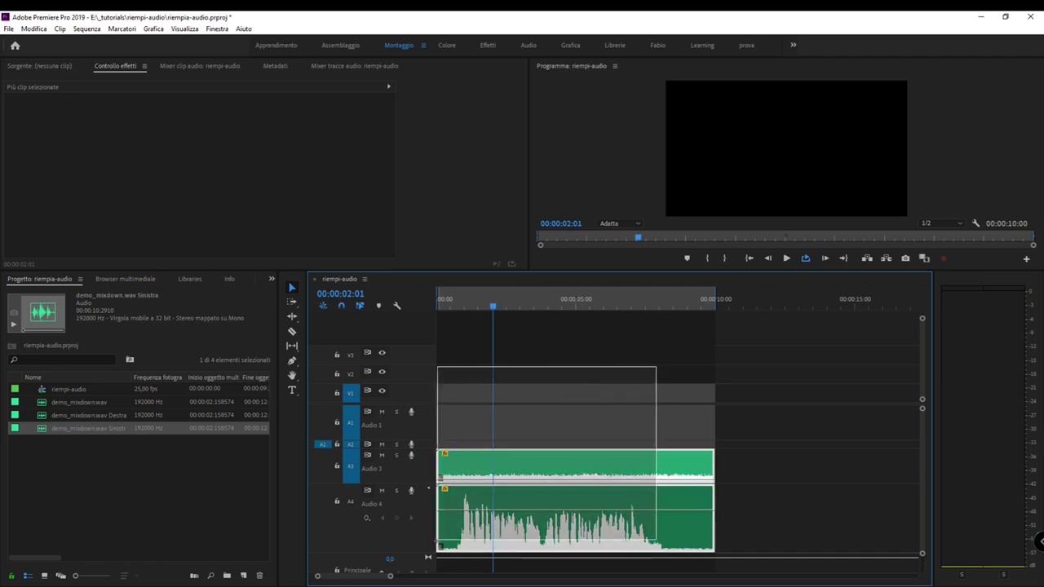
{"action": "key", "text": "Delete"}
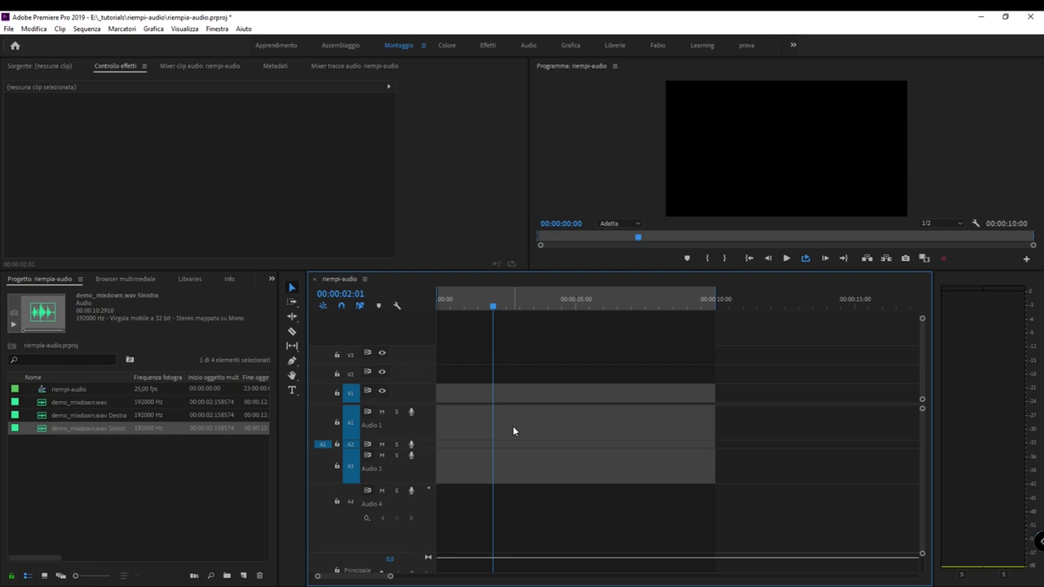
{"action": "key", "text": "Delete"}
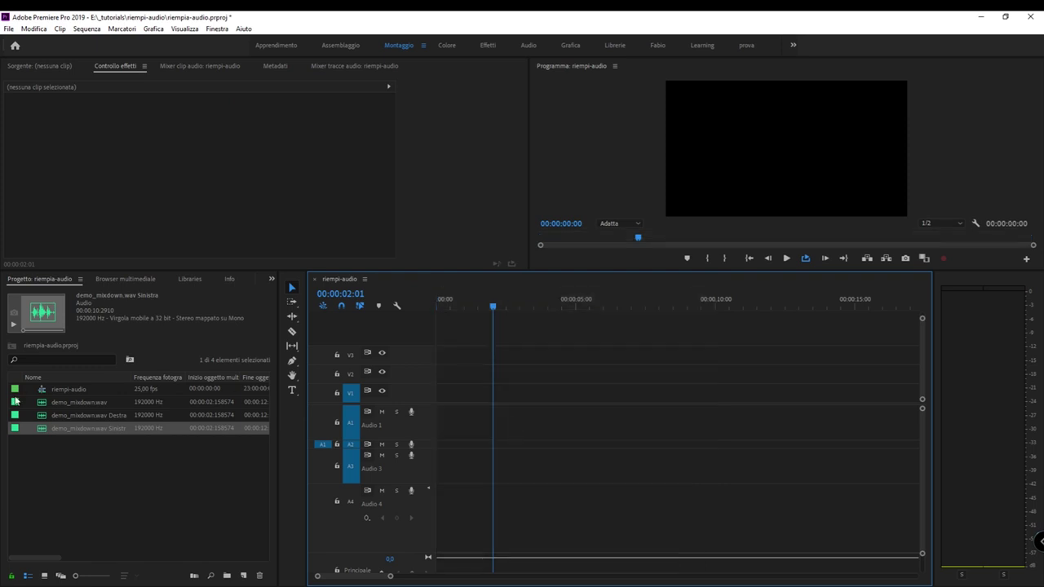
{"action": "left_click", "coordinate": [85, 415], "text": "shift"}
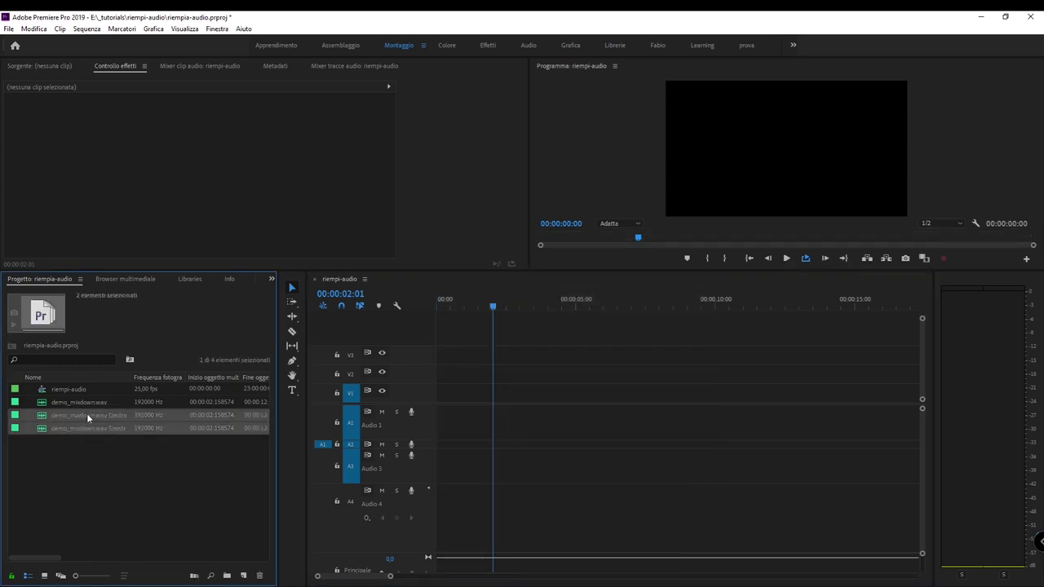
{"action": "key", "text": "Delete"}
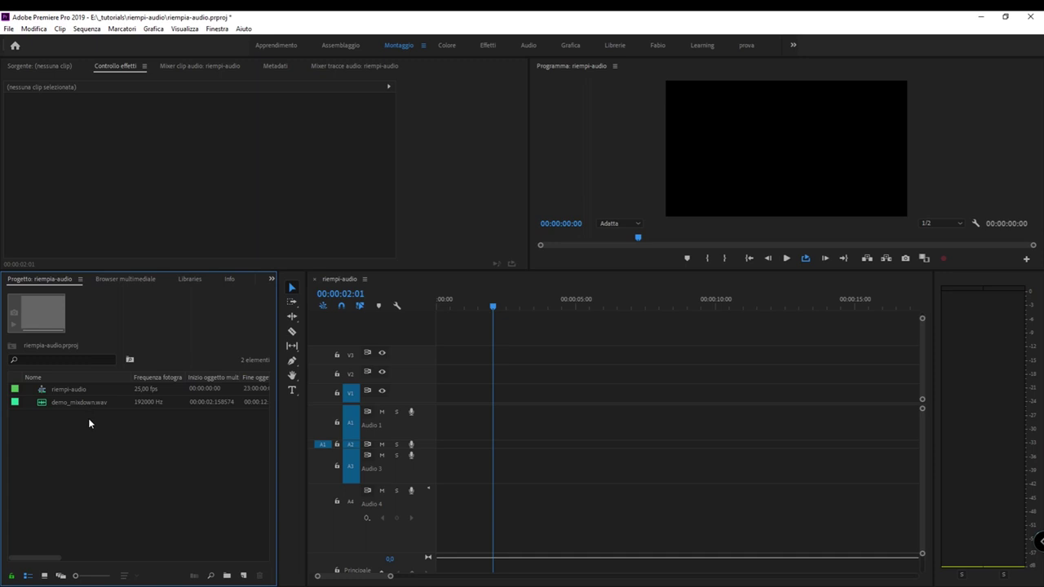
- Place demo_mixdown.wav on Audio 3, then delete that clip to leave the timeline empty
{"action": "left_click_drag", "start_coordinate": [63, 402], "coordinate": [438, 470]}
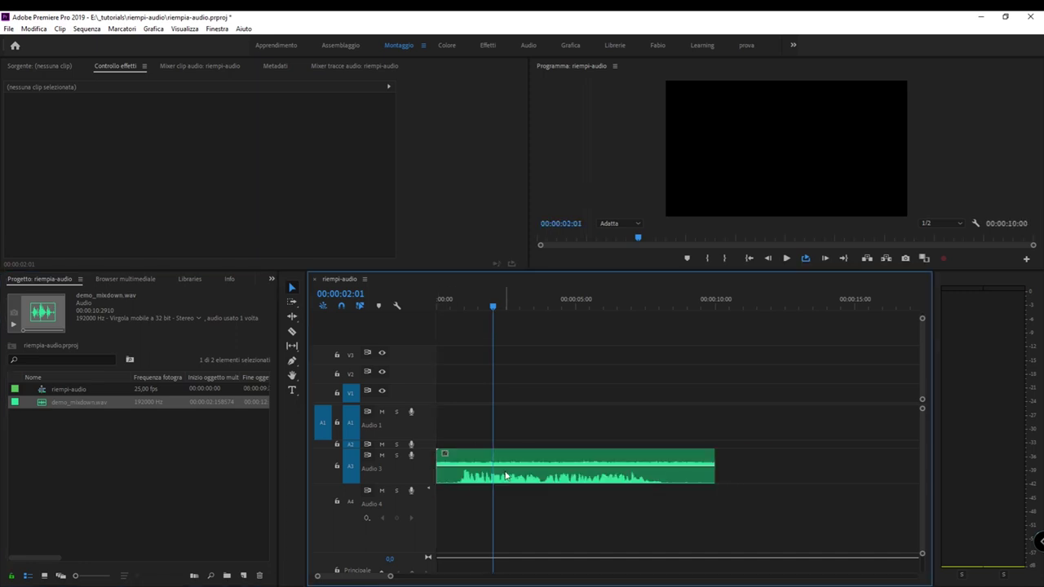
{"action": "left_click", "coordinate": [556, 467]}
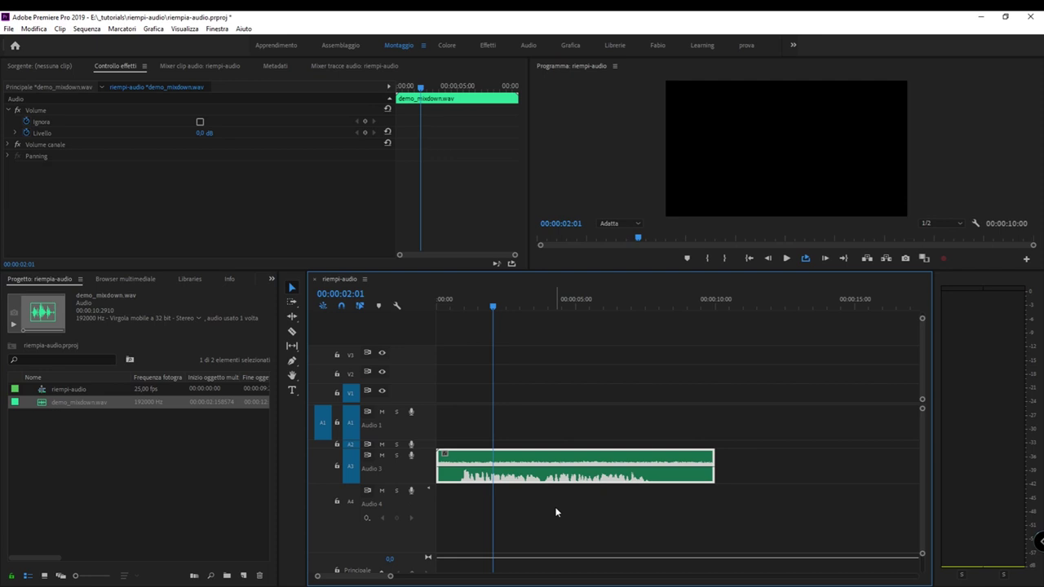
{"action": "key", "text": "Delete"}
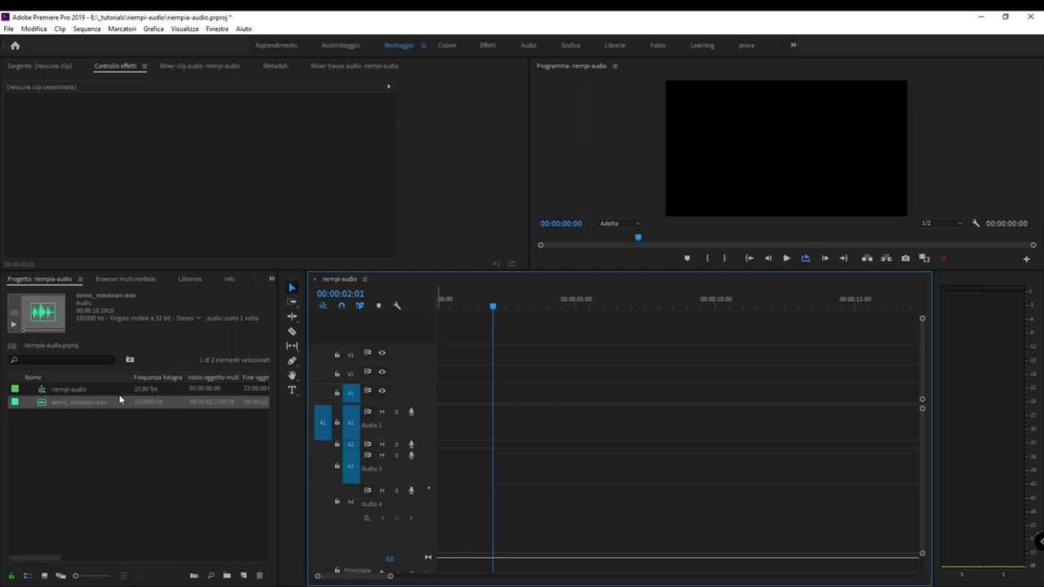
{"action": "left_click", "coordinate": [63, 395]}
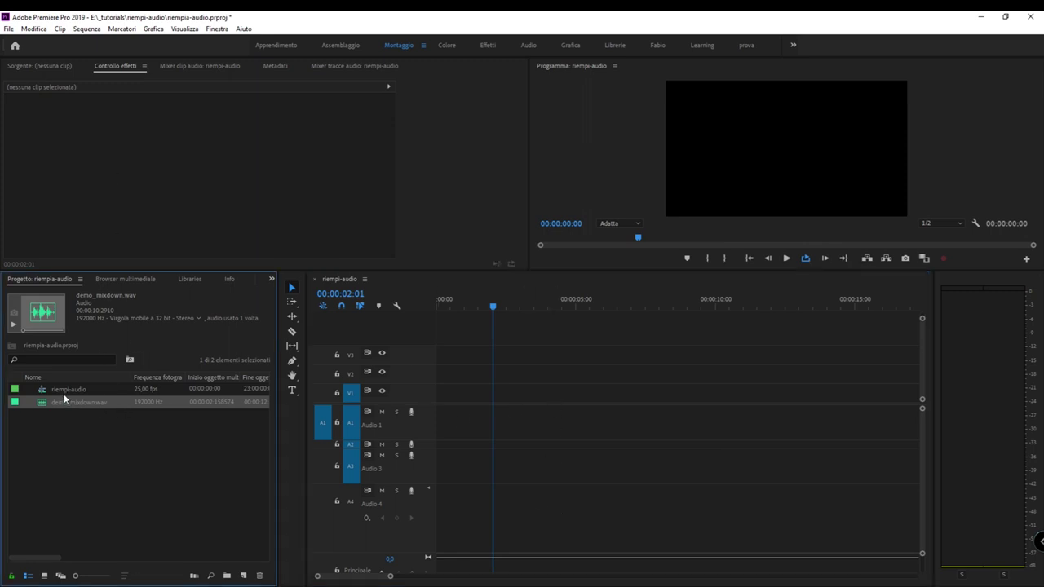
{"action": "left_click", "coordinate": [260, 119]}
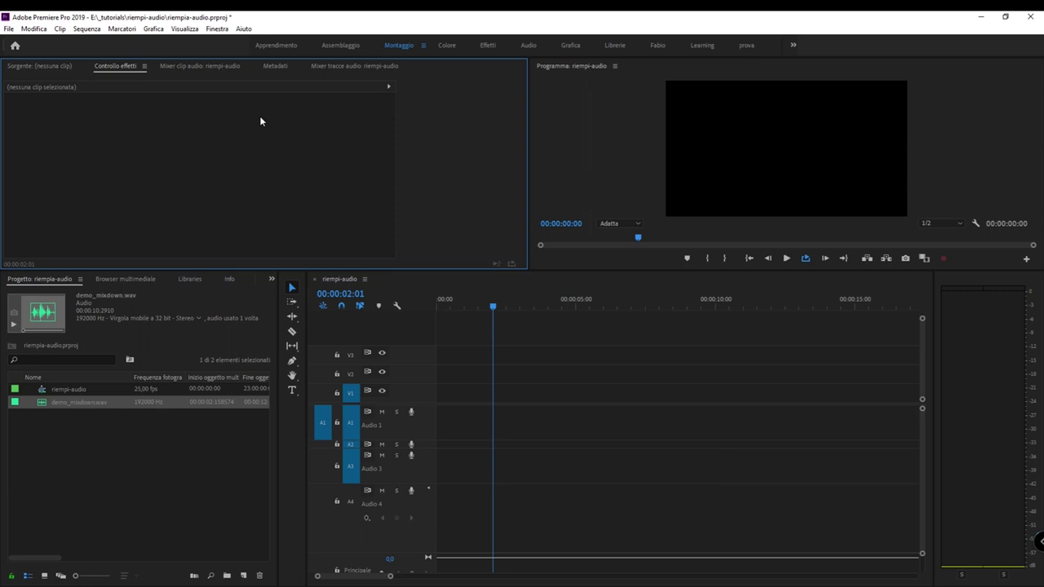